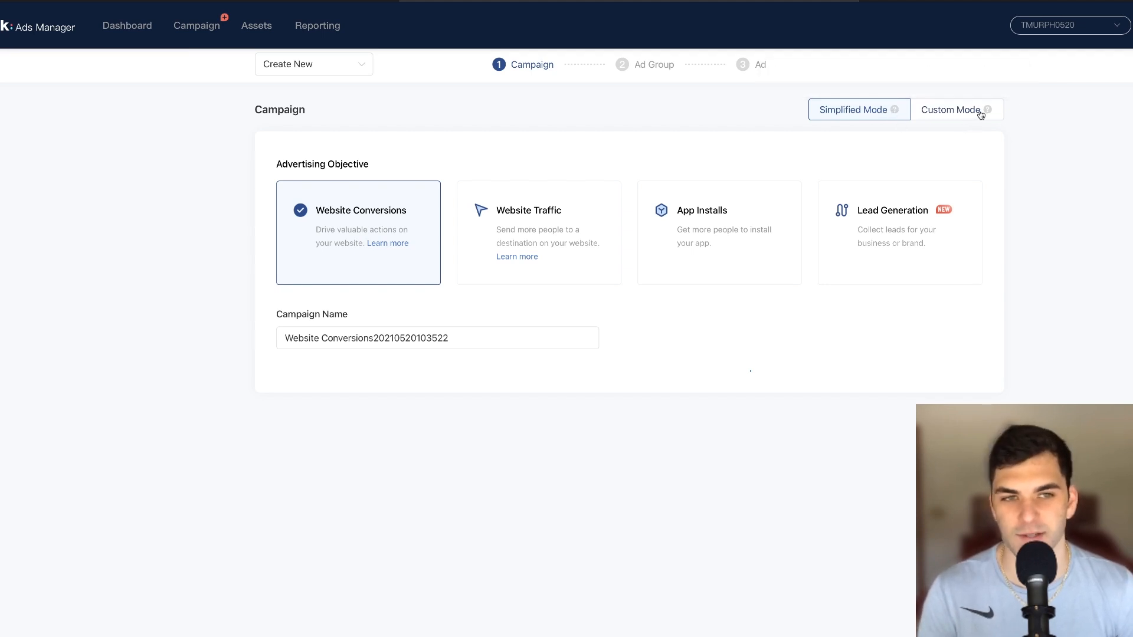
Switch campaign creation to Custom Mode, continuing from the last edit, and choose the Conversions advertising objective.
{"action": "mouse_move", "coordinate": [987, 112]}
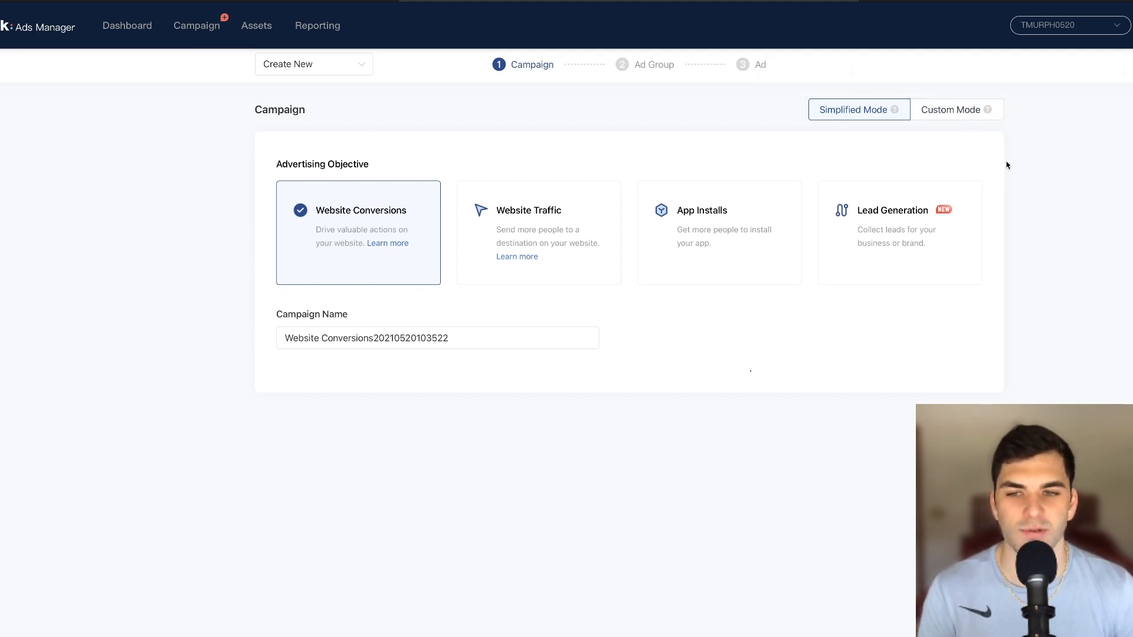
{"action": "left_click", "coordinate": [944, 111]}
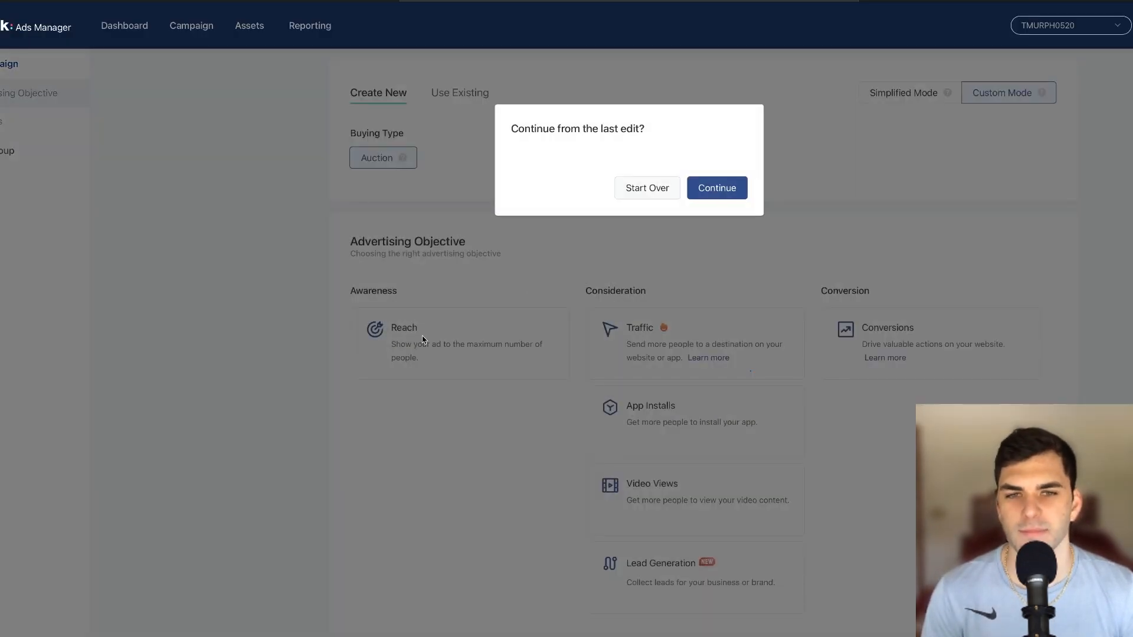
{"action": "left_click", "coordinate": [719, 187]}
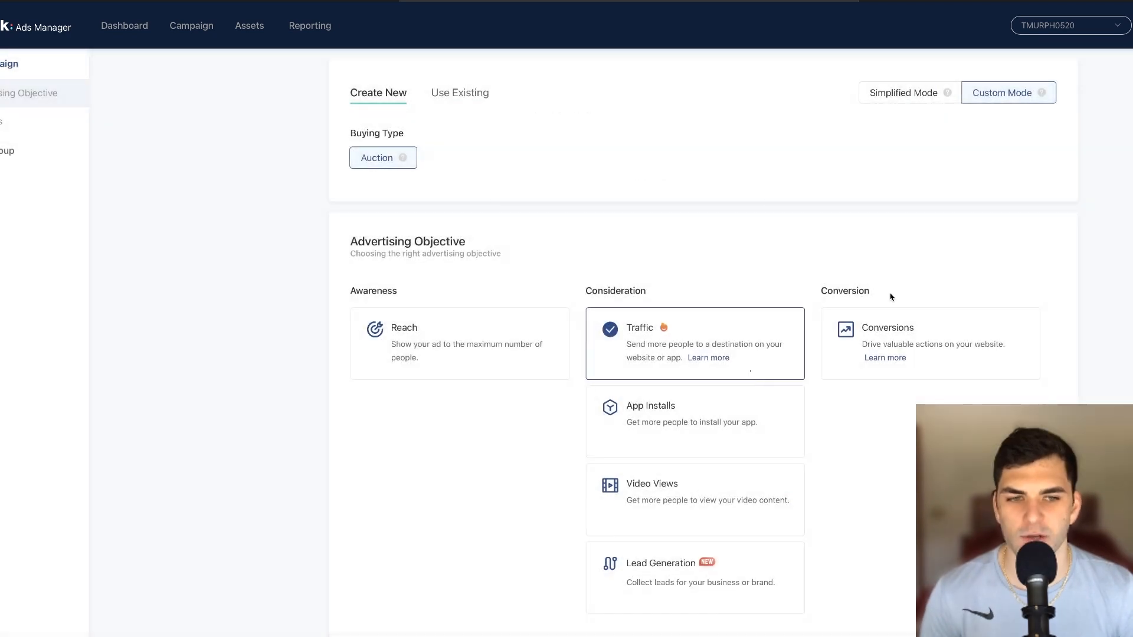
{"action": "left_click", "coordinate": [950, 327]}
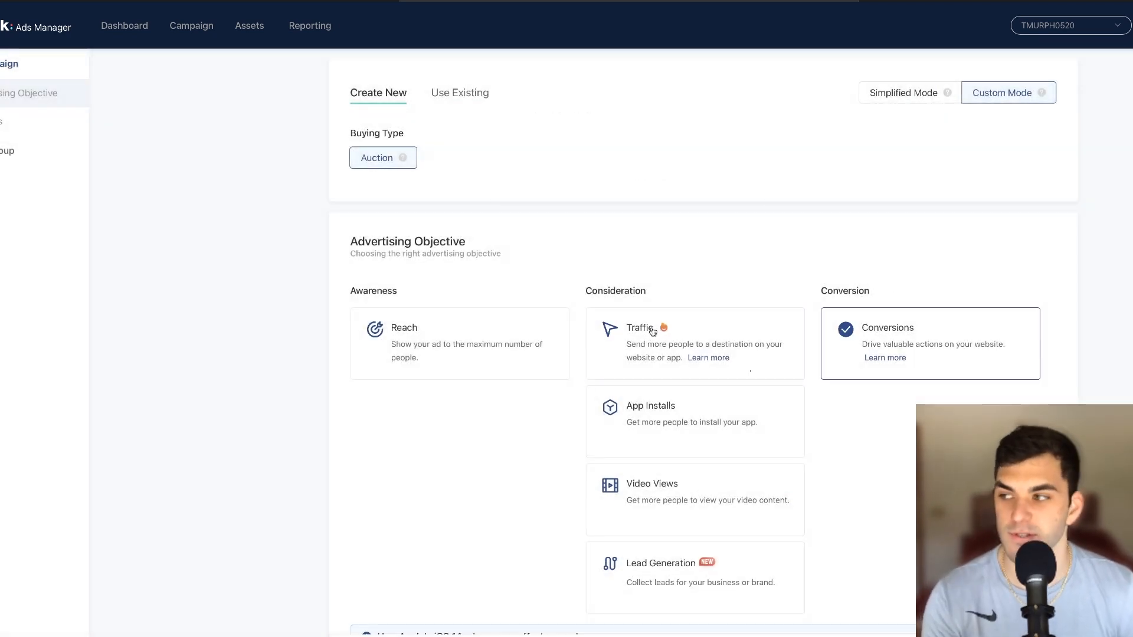
Name the campaign "Name of Brand - Testing" and continue to the ad group settings.
{"action": "scroll", "coordinate": [487, 252], "scroll_direction": "down", "scroll_amount": 6}
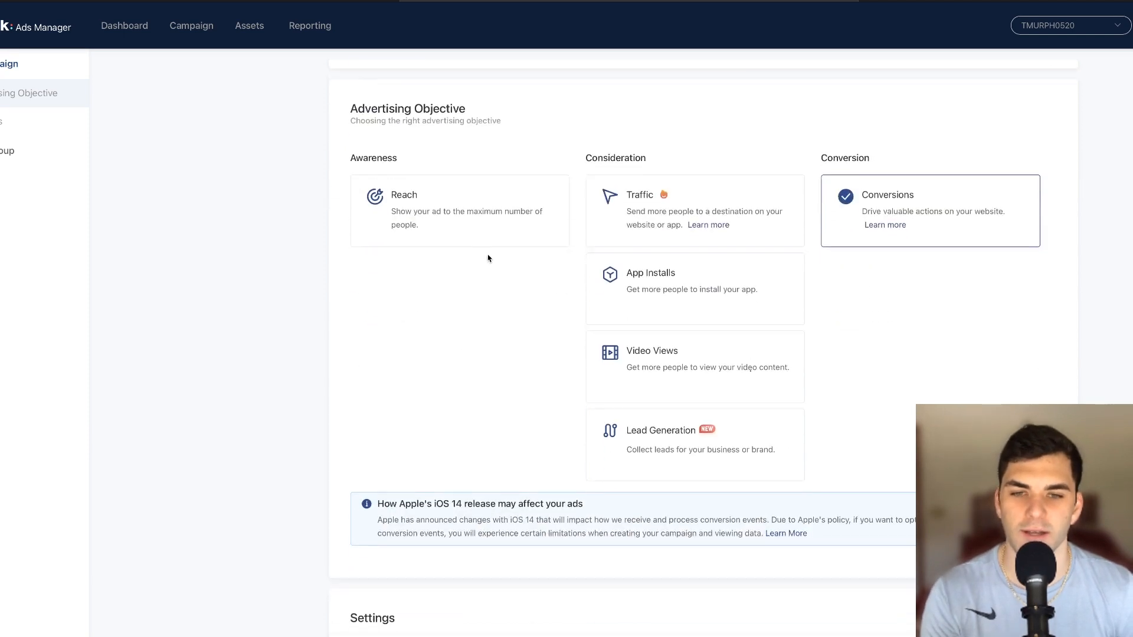
{"action": "double_click", "coordinate": [548, 460]}
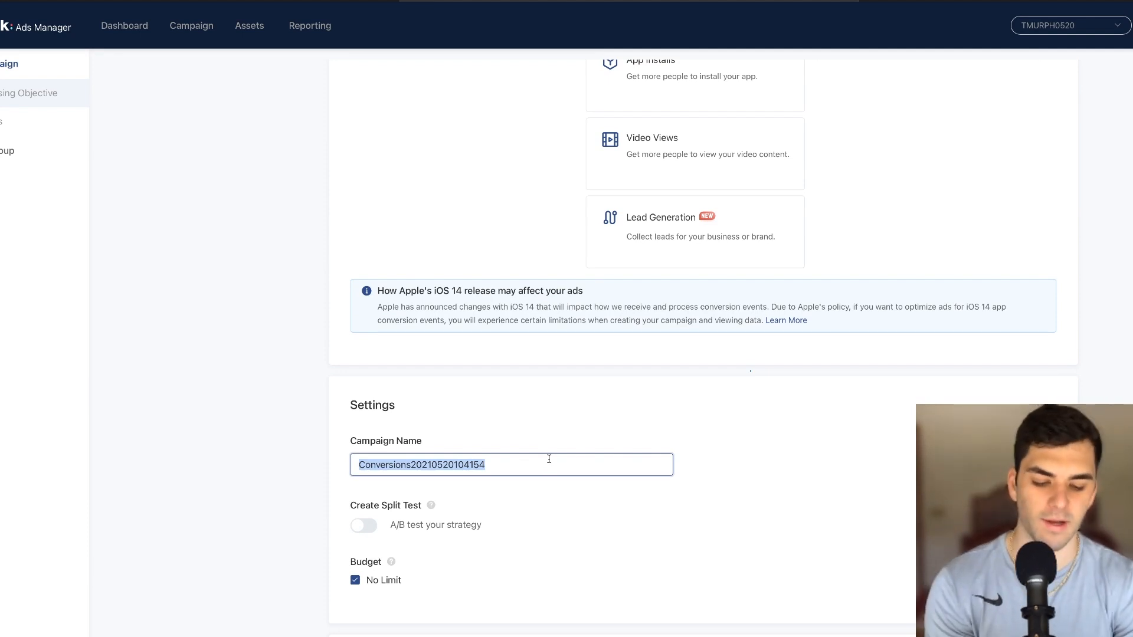
{"action": "type", "text": "Name of Bran"}
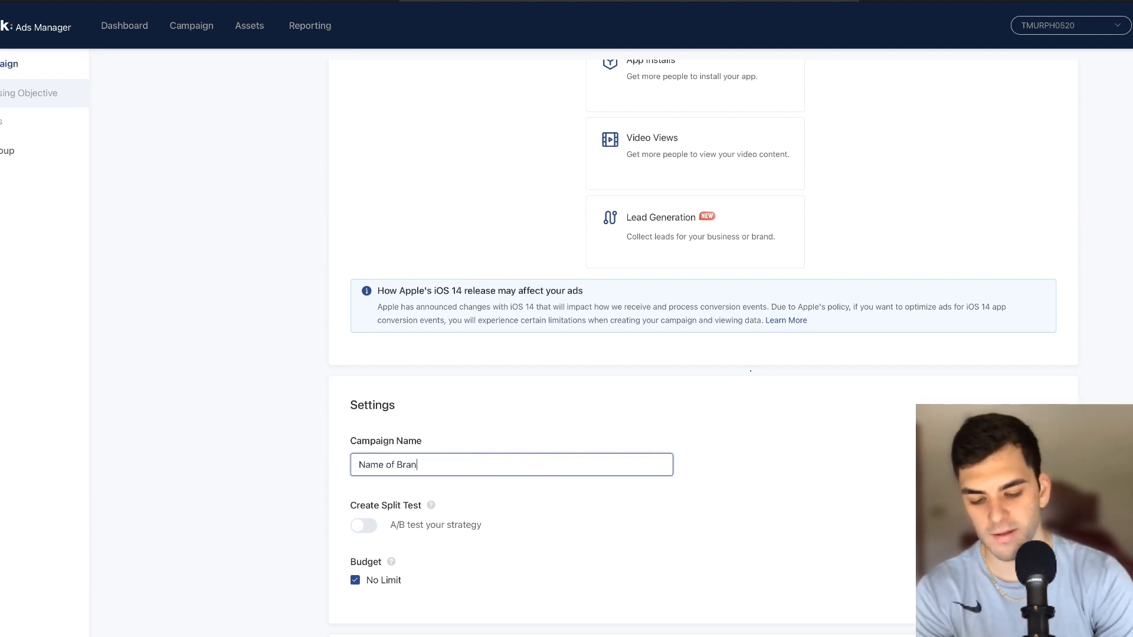
{"action": "type", "text": "d - Testing"}
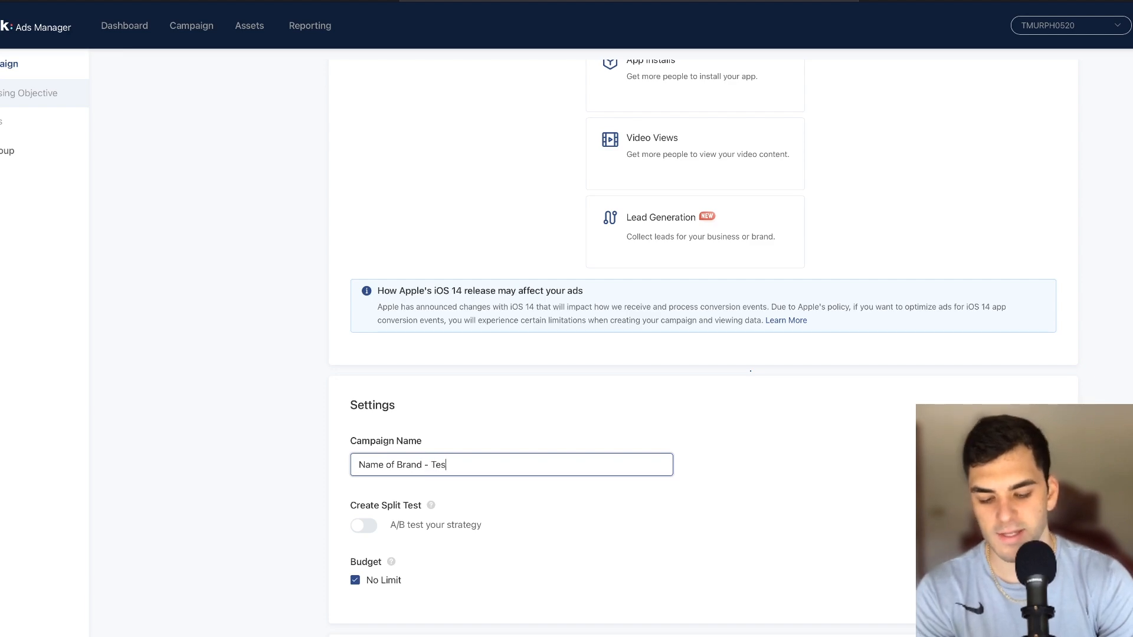
{"action": "left_click", "coordinate": [725, 443]}
{"action": "scroll", "coordinate": [750, 336], "scroll_direction": "up", "scroll_amount": 6}
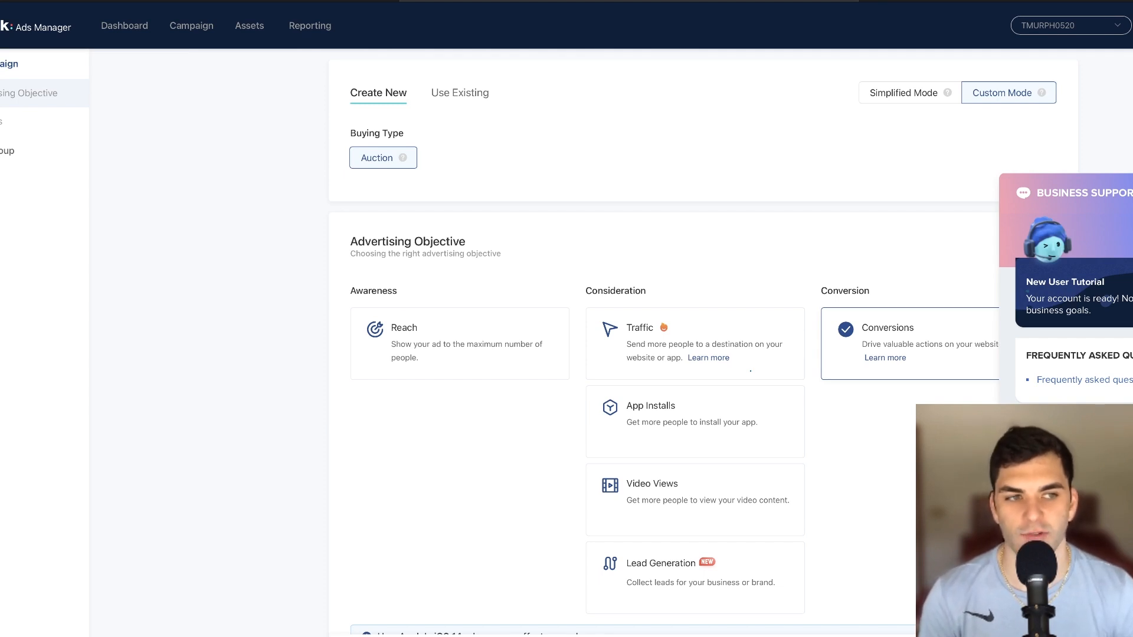
{"action": "scroll", "coordinate": [962, 380], "scroll_direction": "down", "scroll_amount": 5}
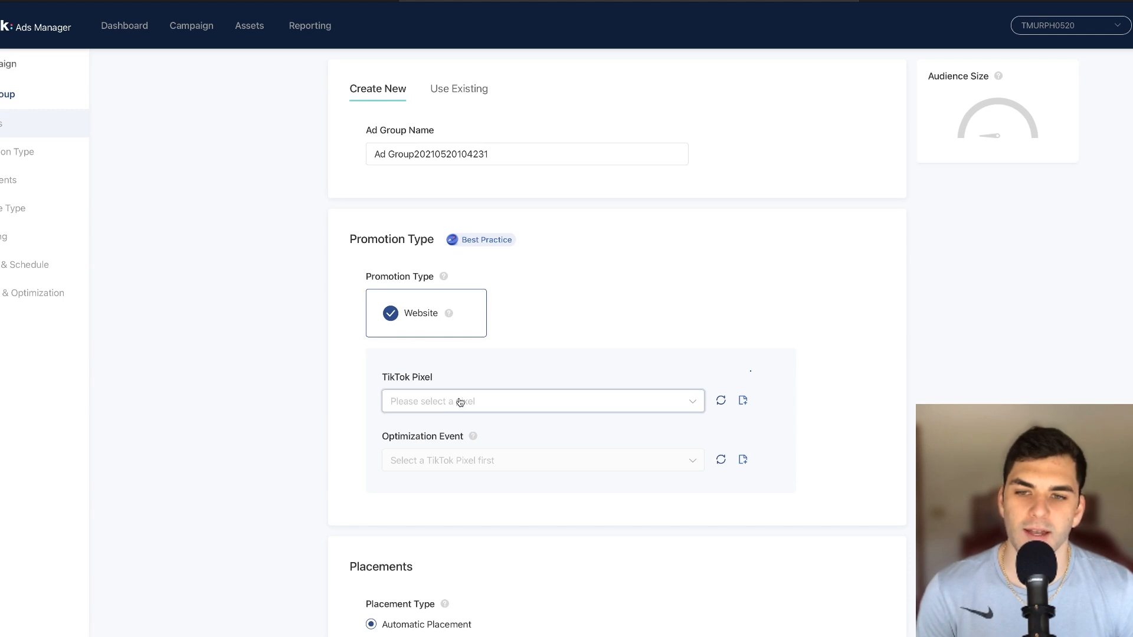
Check which TikTok pixels are available for the website promotion.
{"action": "left_click", "coordinate": [466, 405]}
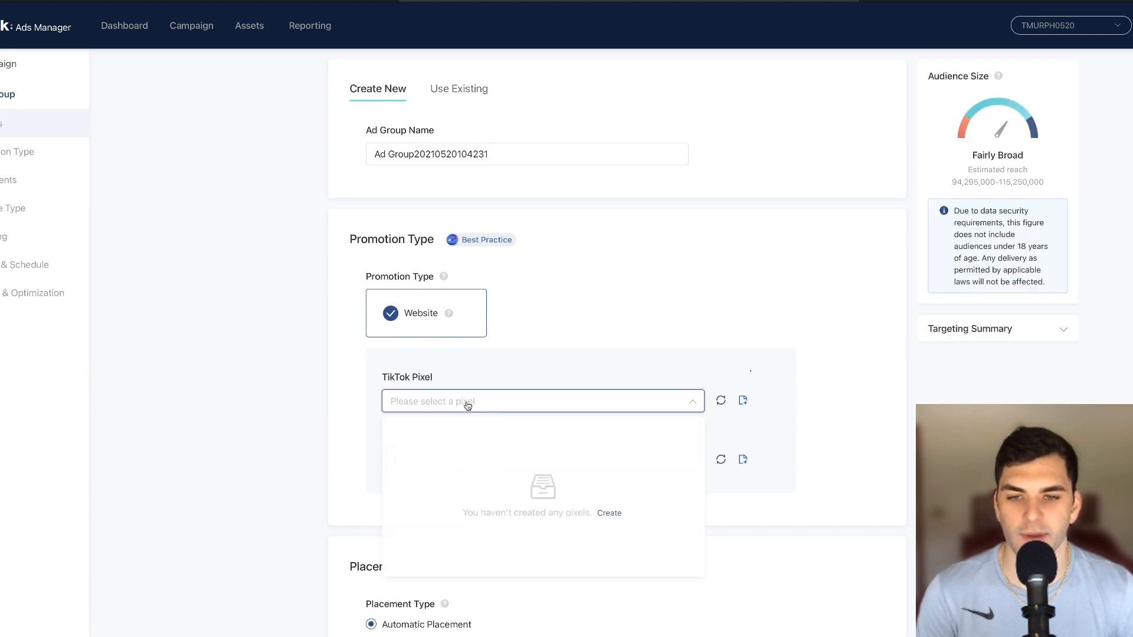
{"action": "left_click", "coordinate": [378, 426]}
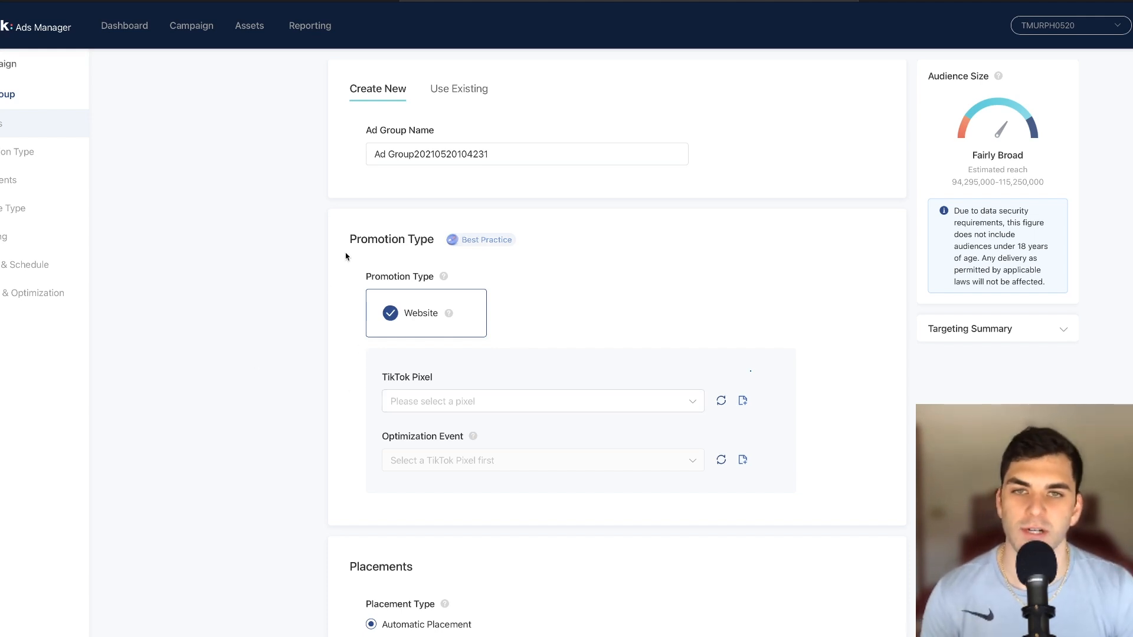
Rename the ad group as "US + CA,Broad,Manual,18-55+M/F, A1".
{"action": "double_click", "coordinate": [439, 154]}
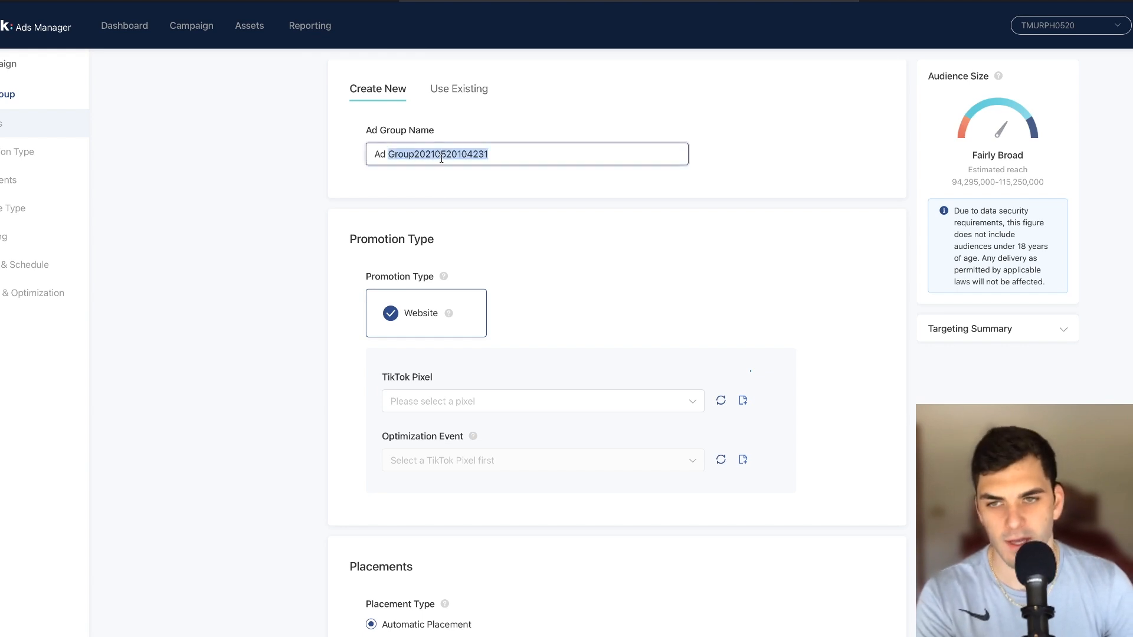
{"action": "key", "text": "BackSpace"}
{"action": "key", "text": "BackSpace"}
{"action": "key", "text": "BackSpace"}
{"action": "key", "text": "BackSpace"}
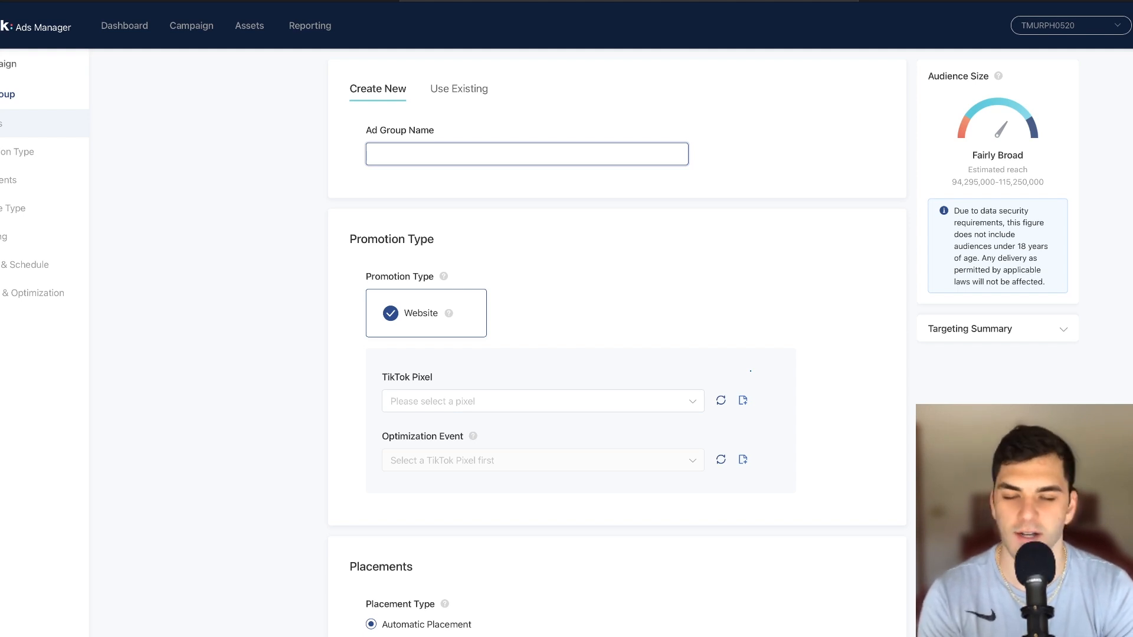
{"action": "type", "text": "US "}
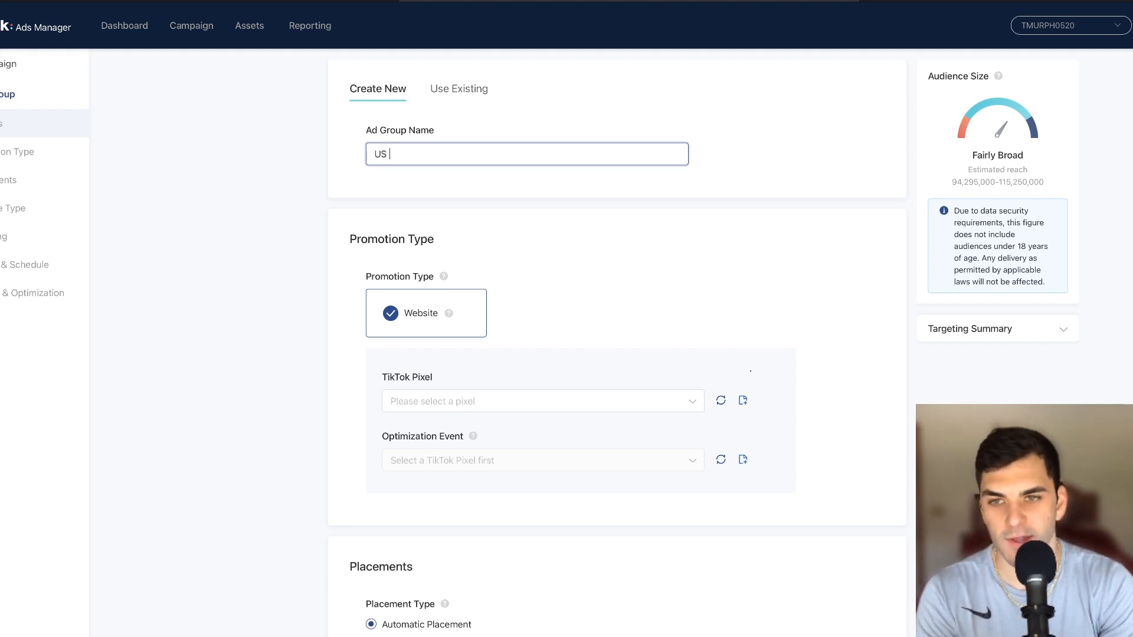
{"action": "type", "text": "+ CA"}
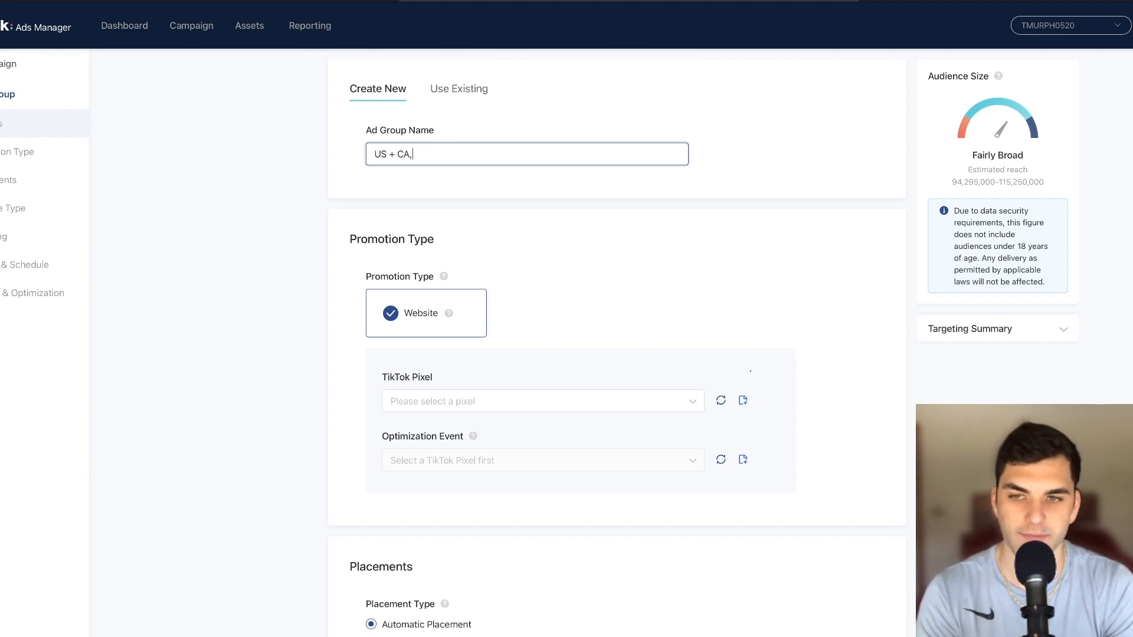
{"action": "type", "text": ",Broad"}
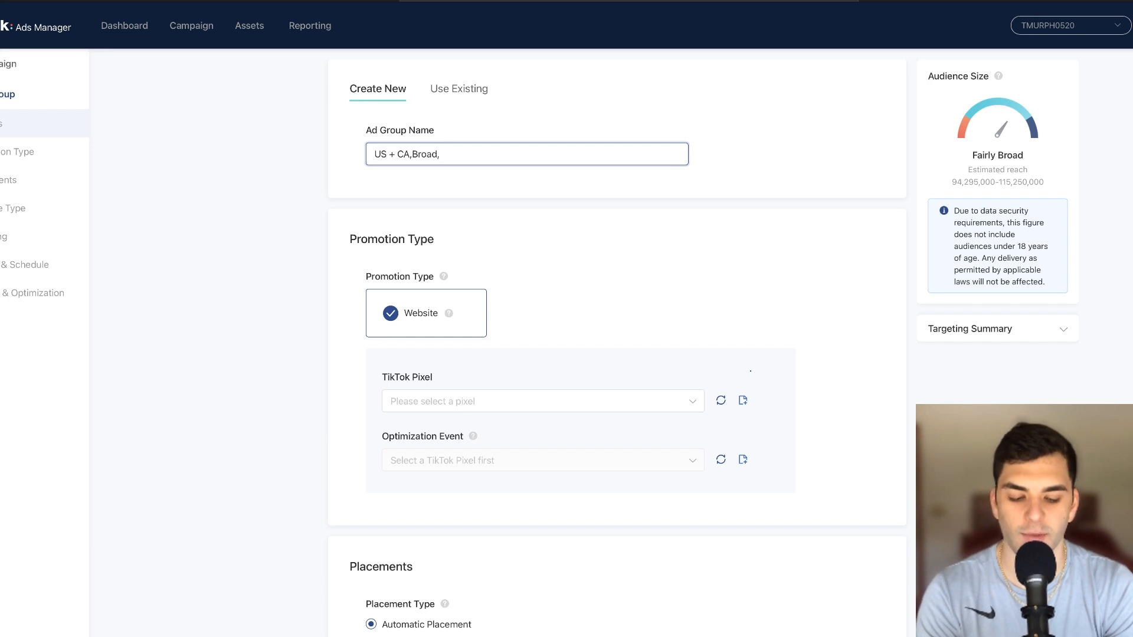
{"action": "type", "text": ","}
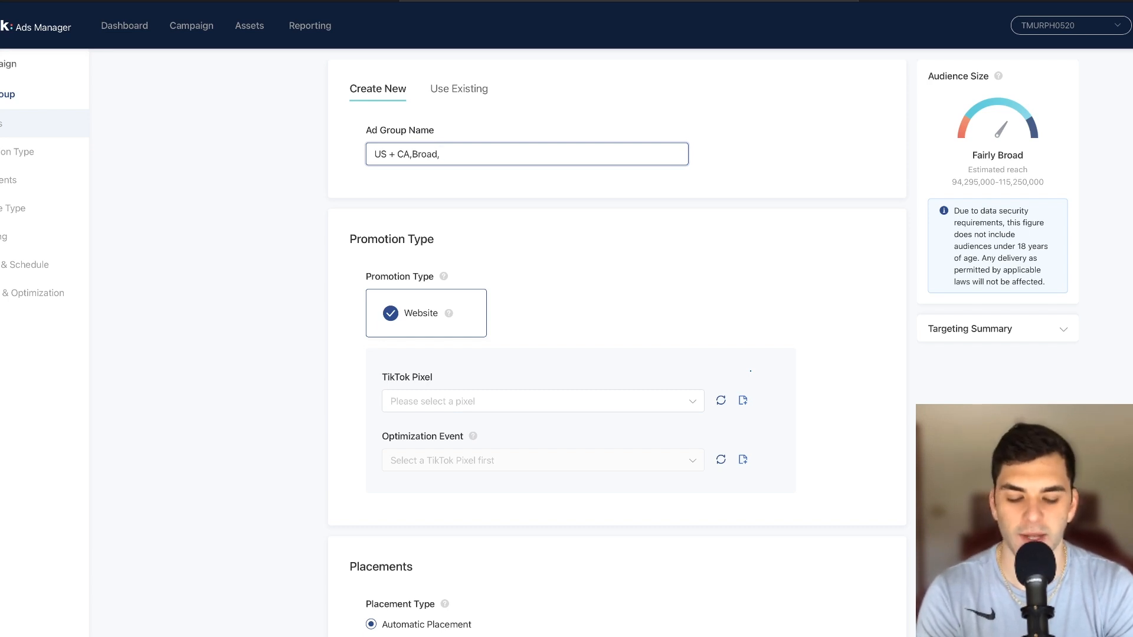
{"action": "type", "text": "Manual"}
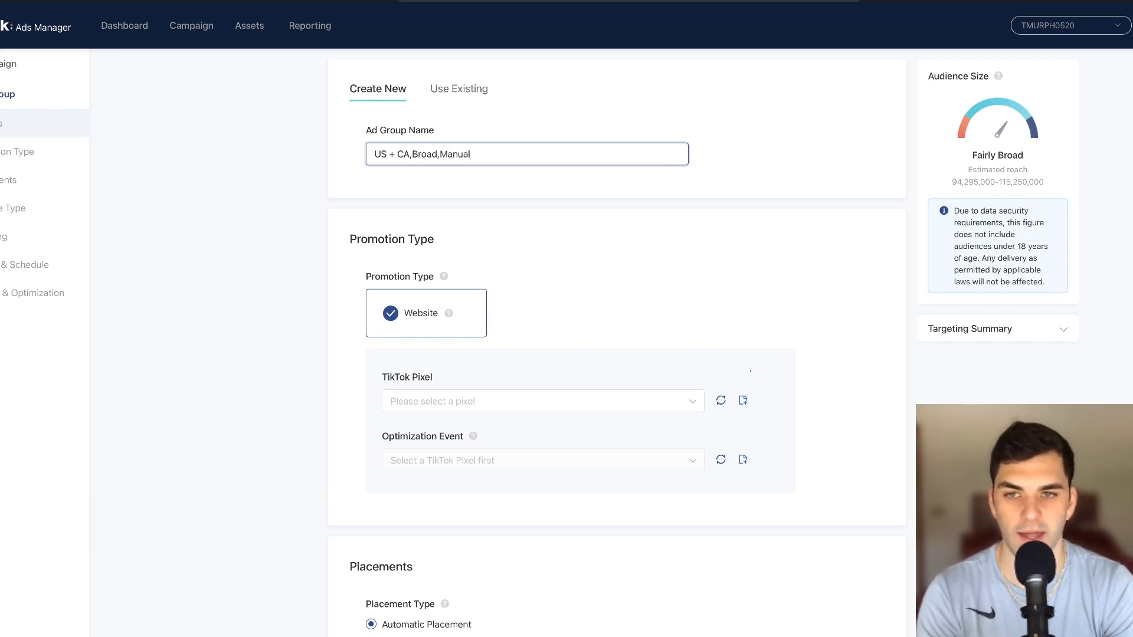
{"action": "type", "text": ","}
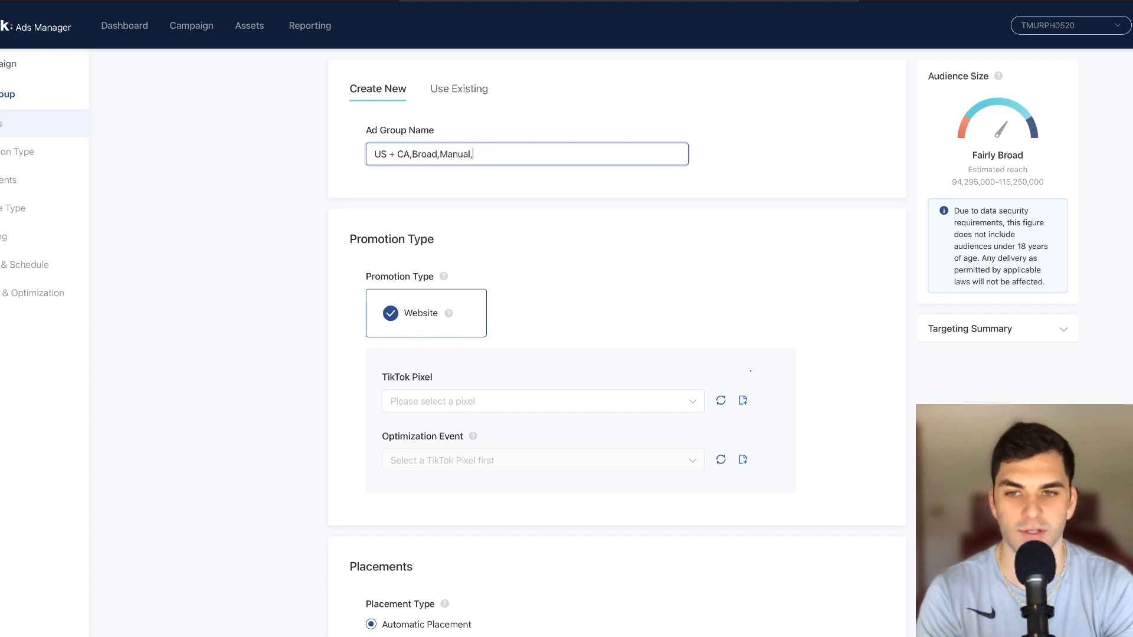
{"action": "type", "text": "1"}
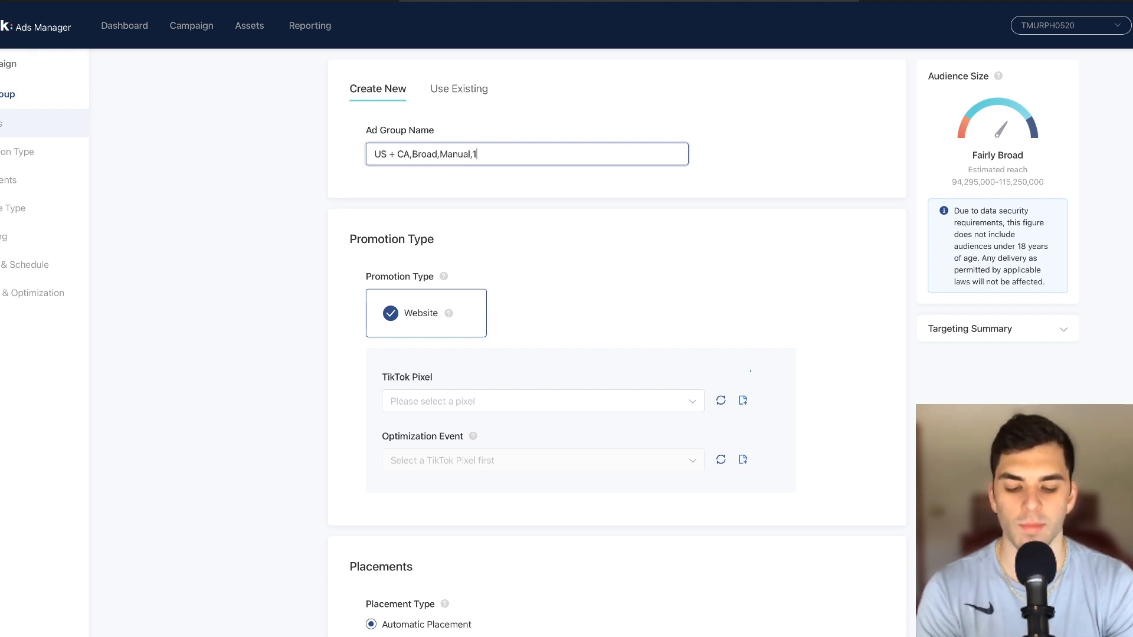
{"action": "type", "text": "8-55"}
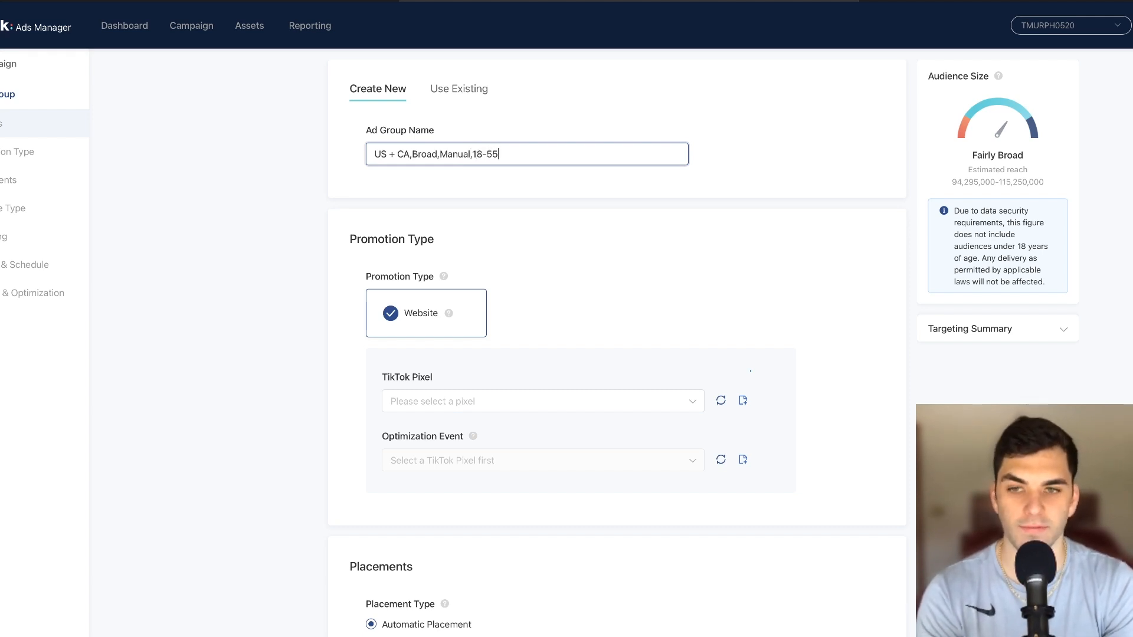
{"action": "type", "text": "+M/F"}
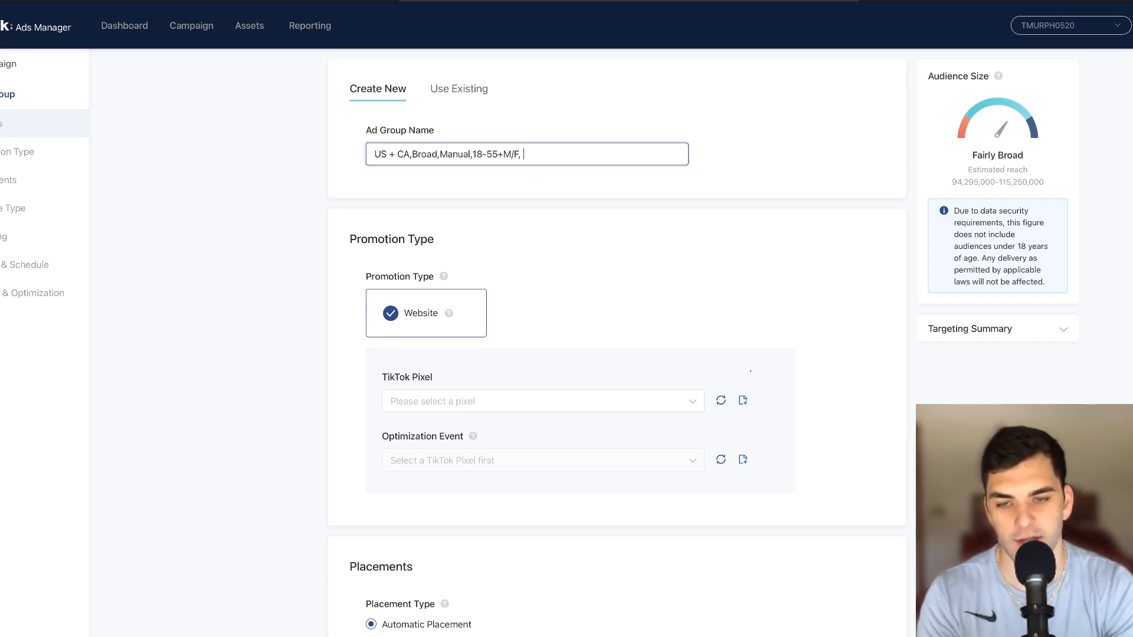
{"action": "type", "text": ", A1"}
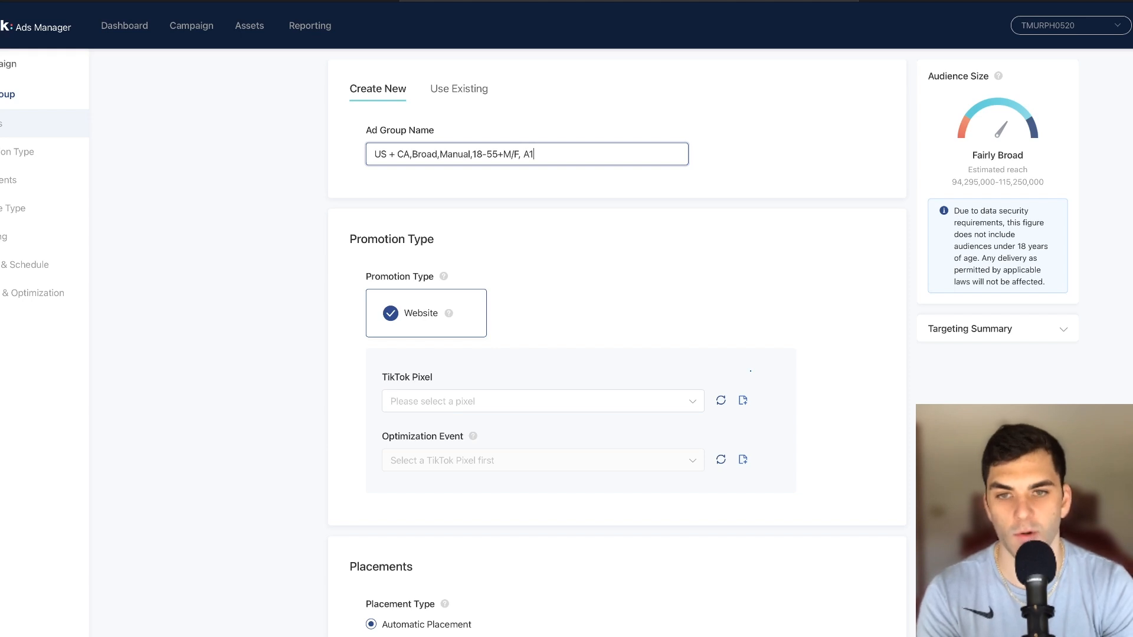
{"action": "left_click", "coordinate": [270, 204]}
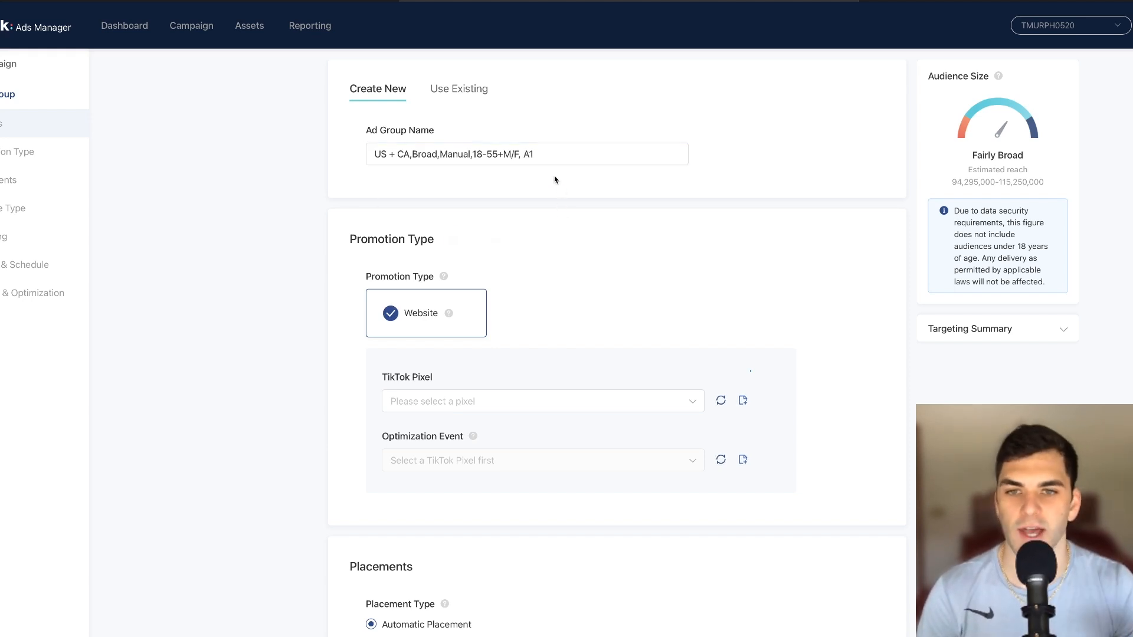
Set the placement type to Select Placement and exclude News Feed App Series and Pangle, keeping only TikTok.
{"action": "scroll", "coordinate": [519, 242], "scroll_direction": "down", "scroll_amount": 1}
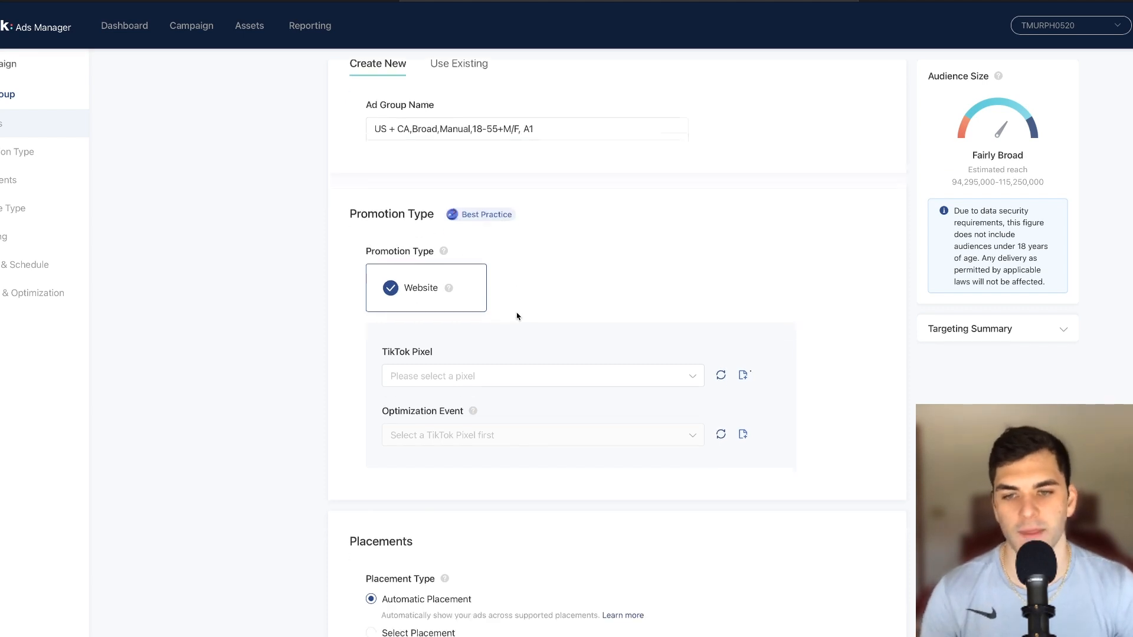
{"action": "scroll", "coordinate": [448, 348], "scroll_direction": "down", "scroll_amount": 1}
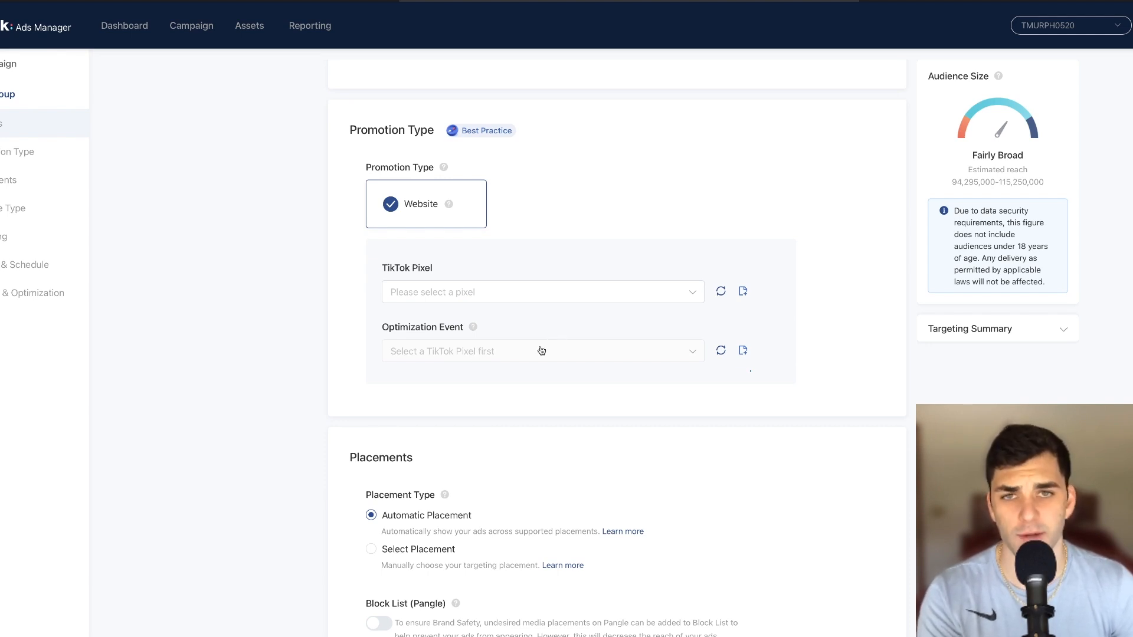
{"action": "scroll", "coordinate": [349, 337], "scroll_direction": "down", "scroll_amount": 1}
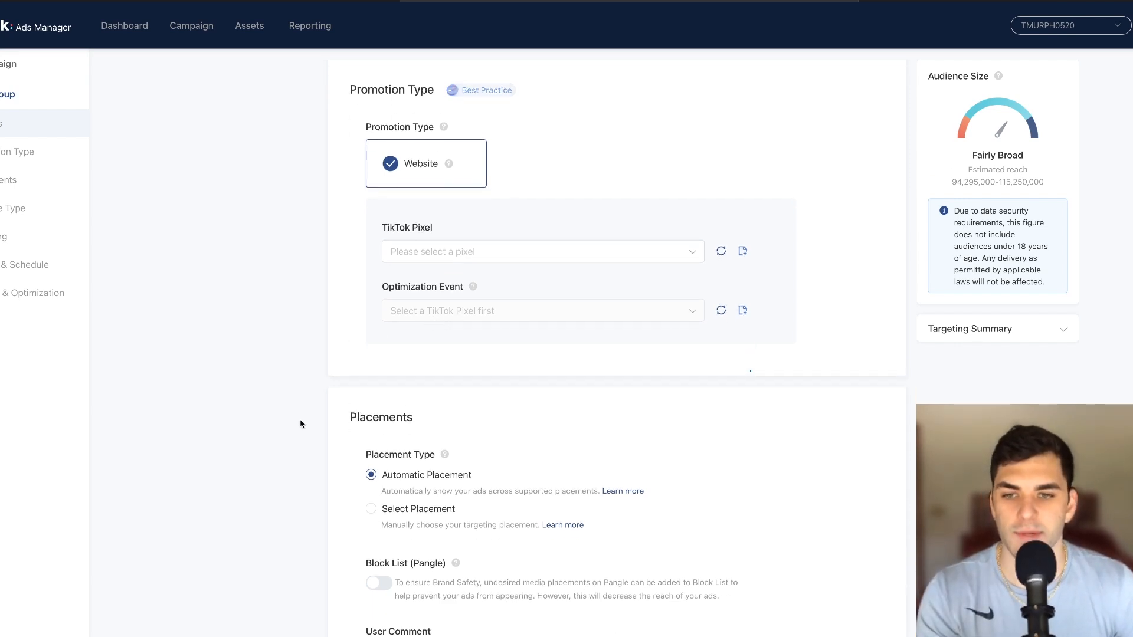
{"action": "scroll", "coordinate": [400, 375], "scroll_direction": "down", "scroll_amount": 3}
{"action": "left_click", "coordinate": [400, 377]}
{"action": "scroll", "coordinate": [389, 401], "scroll_direction": "down", "scroll_amount": 2}
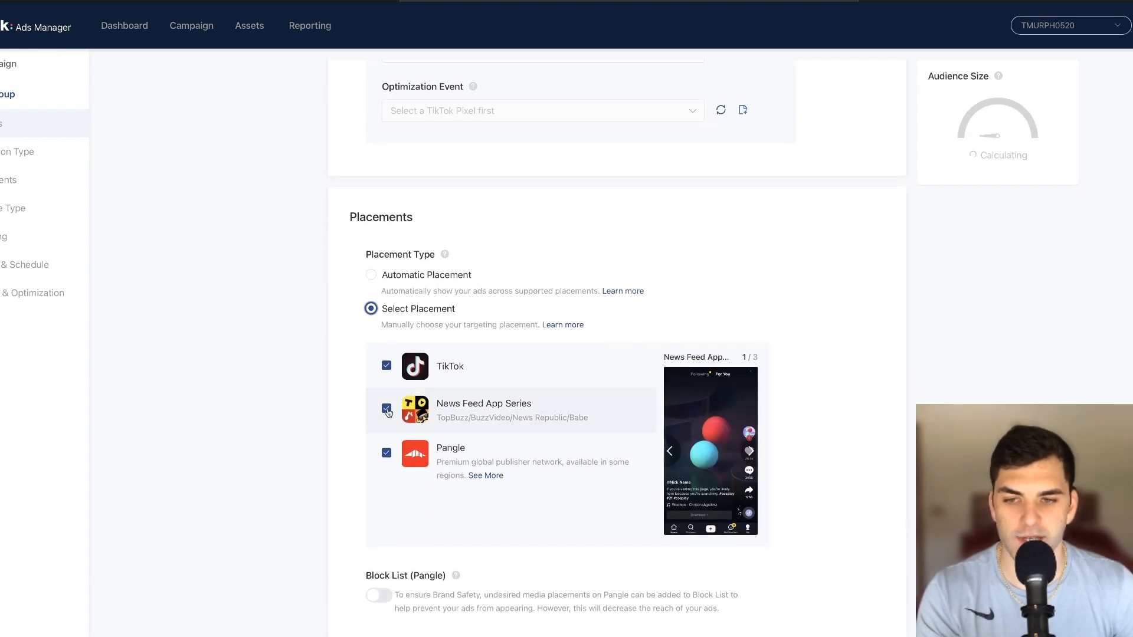
{"action": "left_click", "coordinate": [386, 408]}
{"action": "left_click", "coordinate": [385, 452]}
{"action": "scroll", "coordinate": [353, 425], "scroll_direction": "down", "scroll_amount": 1}
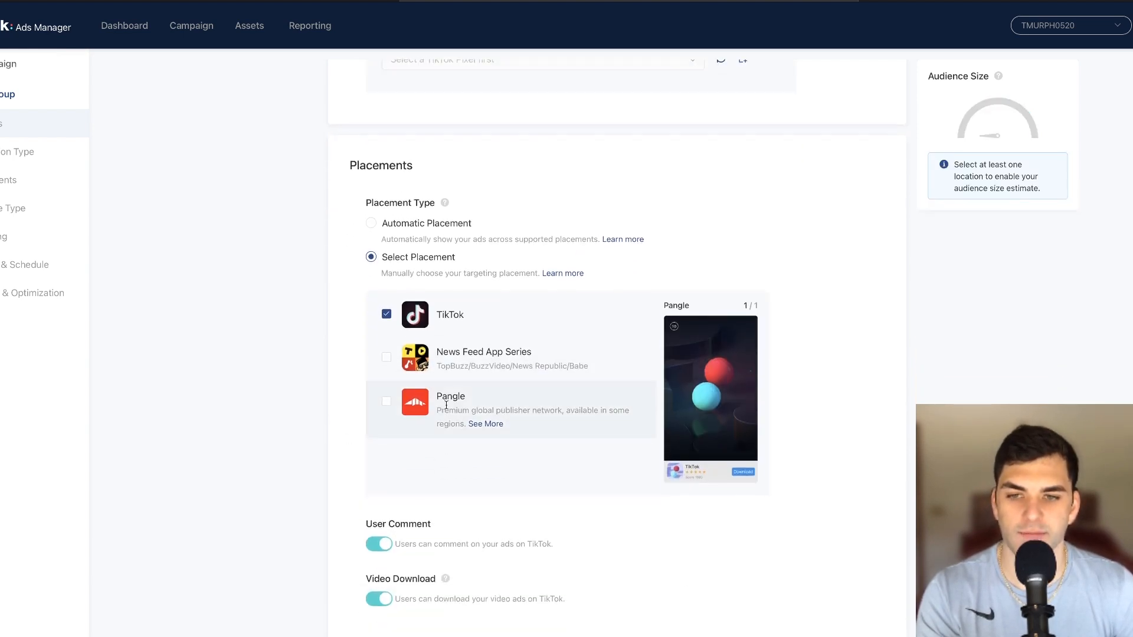
Turn off user comments and video downloads for the ads.
{"action": "scroll", "coordinate": [453, 362], "scroll_direction": "down", "scroll_amount": 3}
{"action": "left_click", "coordinate": [379, 407]}
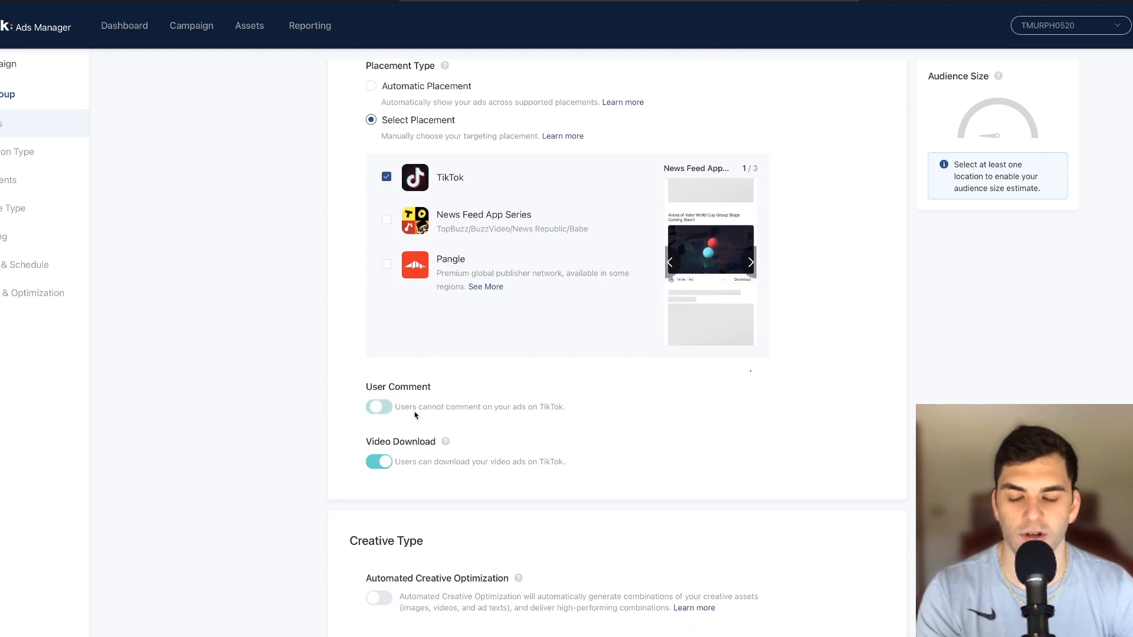
{"action": "left_click", "coordinate": [380, 469]}
Review the Automated Creative Optimization section and open the best-practice guidance for Targeting.
{"action": "scroll", "coordinate": [569, 437], "scroll_direction": "down", "scroll_amount": 5}
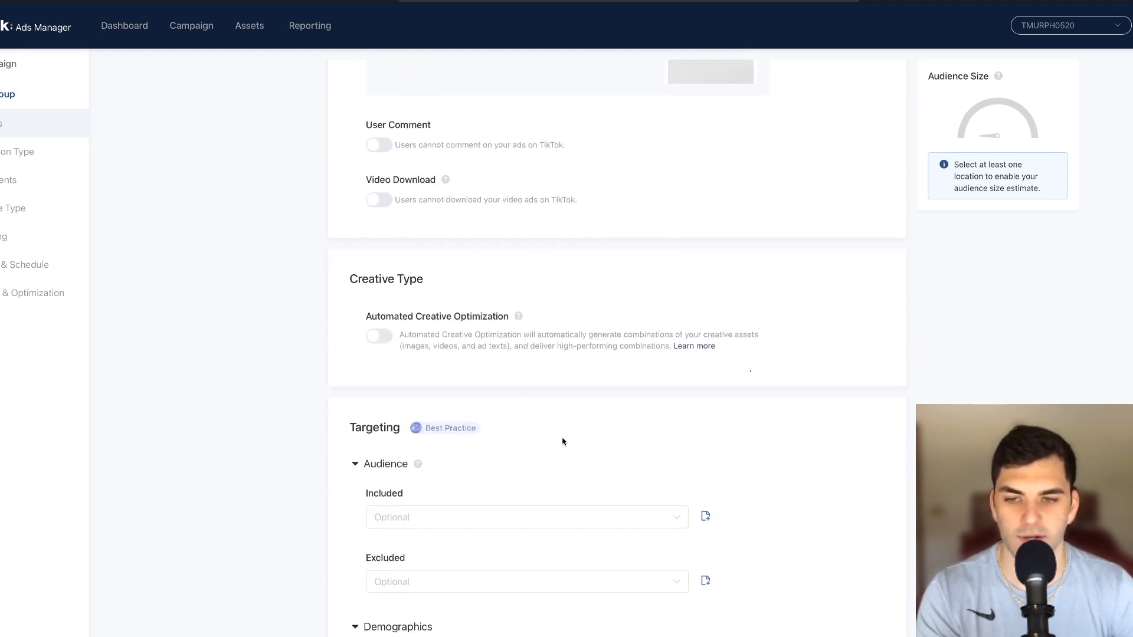
{"action": "left_click_drag", "start_coordinate": [735, 295], "coordinate": [324, 262]}
{"action": "left_click", "coordinate": [324, 261]}
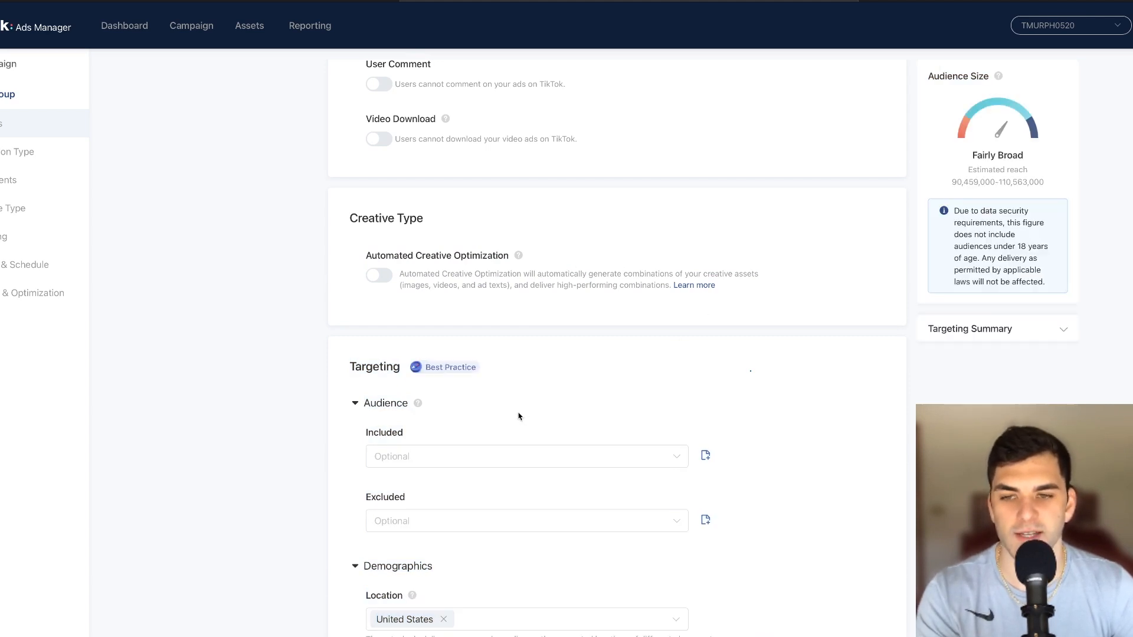
{"action": "scroll", "coordinate": [518, 417], "scroll_direction": "down", "scroll_amount": 3}
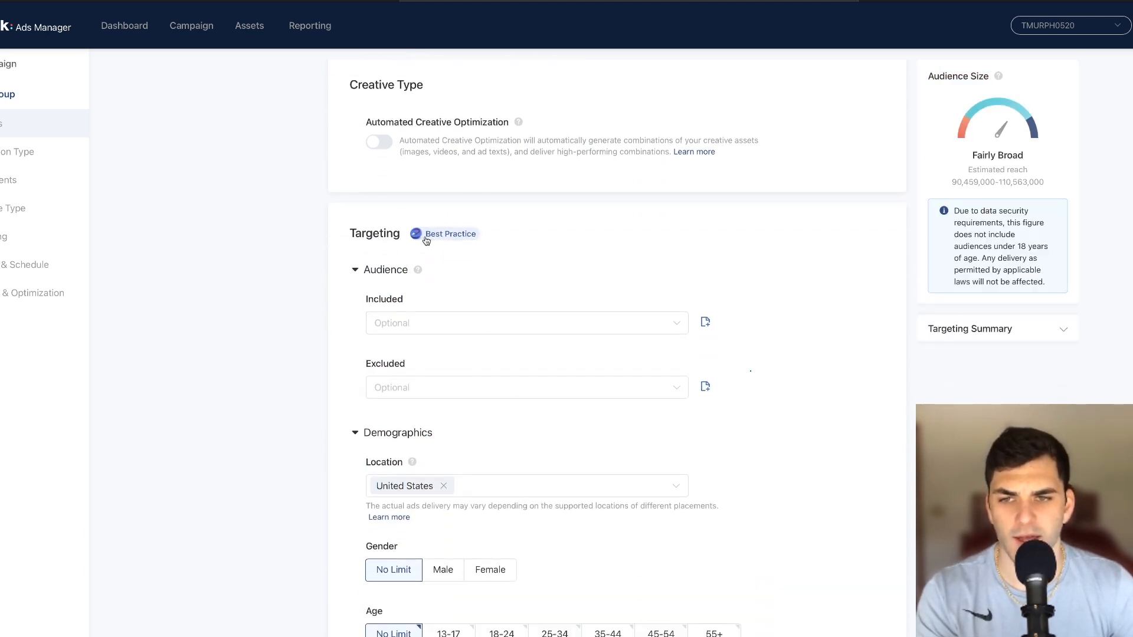
{"action": "left_click", "coordinate": [427, 240]}
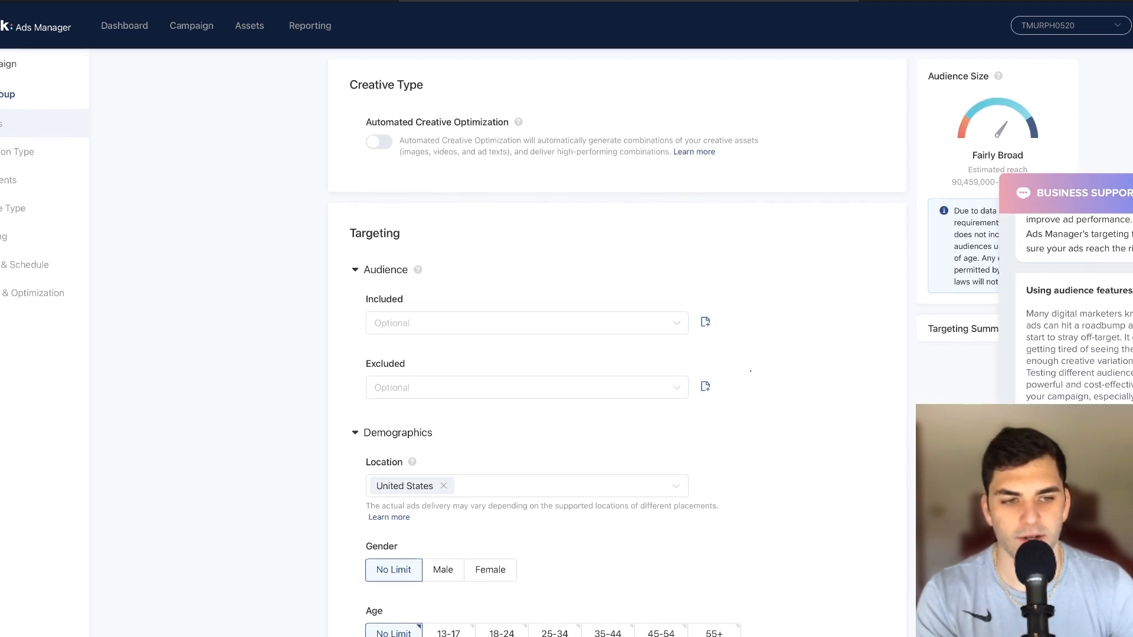
Read through the targeting best-practice guide's case study on audience features, including its refreshed, under-exposed and lookalike audiences.
{"action": "scroll", "coordinate": [1074, 307], "scroll_direction": "down", "scroll_amount": 2}
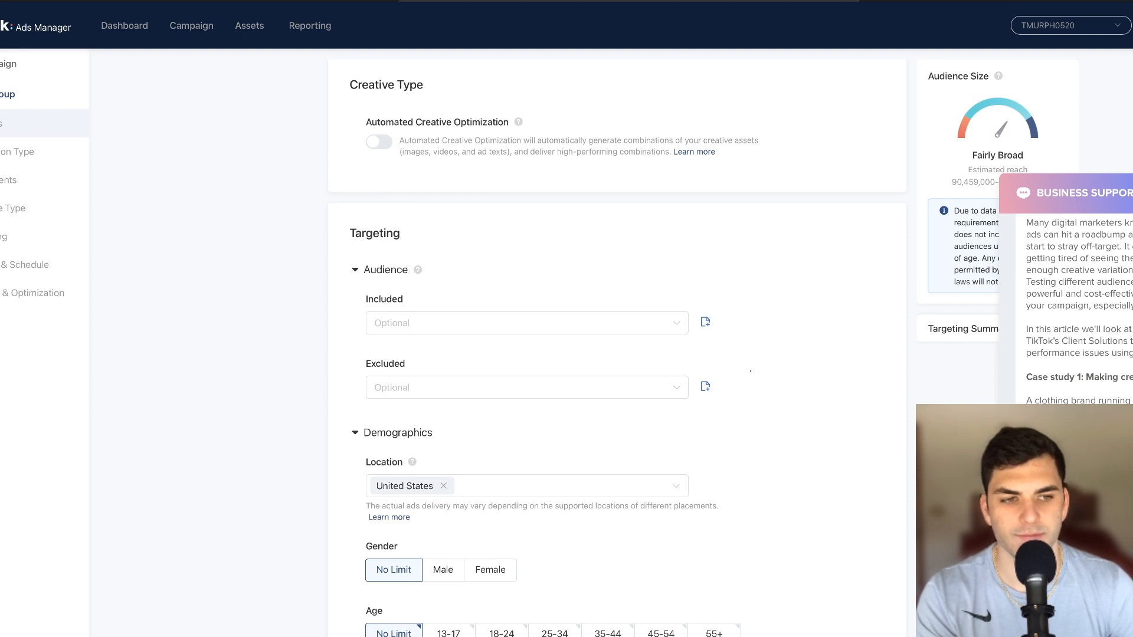
{"action": "scroll", "coordinate": [1079, 307], "scroll_direction": "down", "scroll_amount": 4}
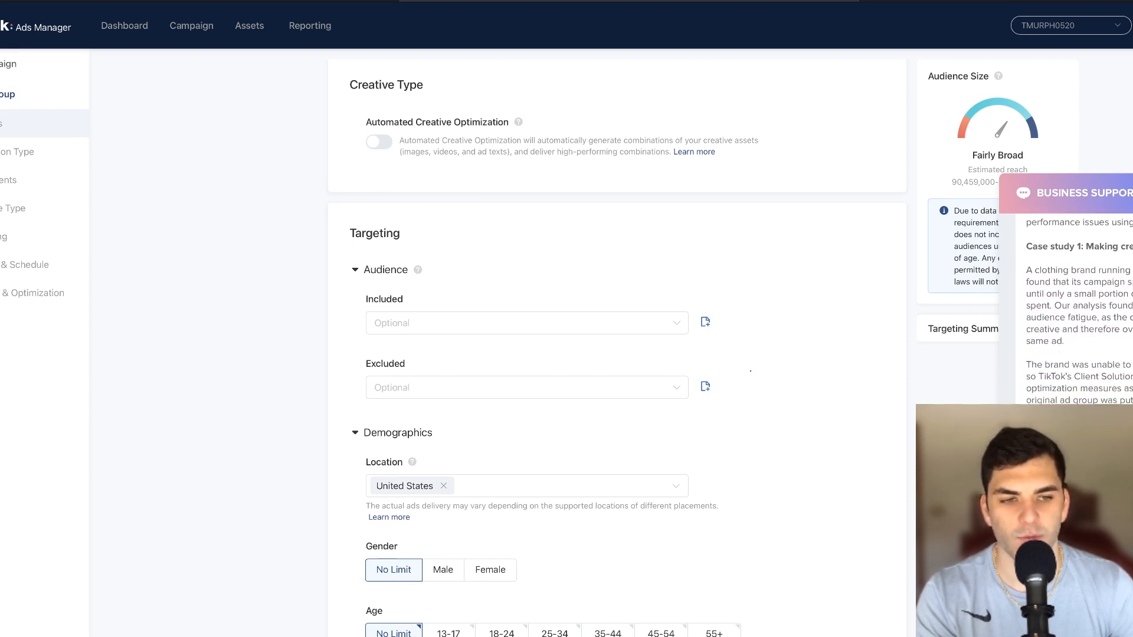
{"action": "scroll", "coordinate": [1078, 307], "scroll_direction": "down", "scroll_amount": 5}
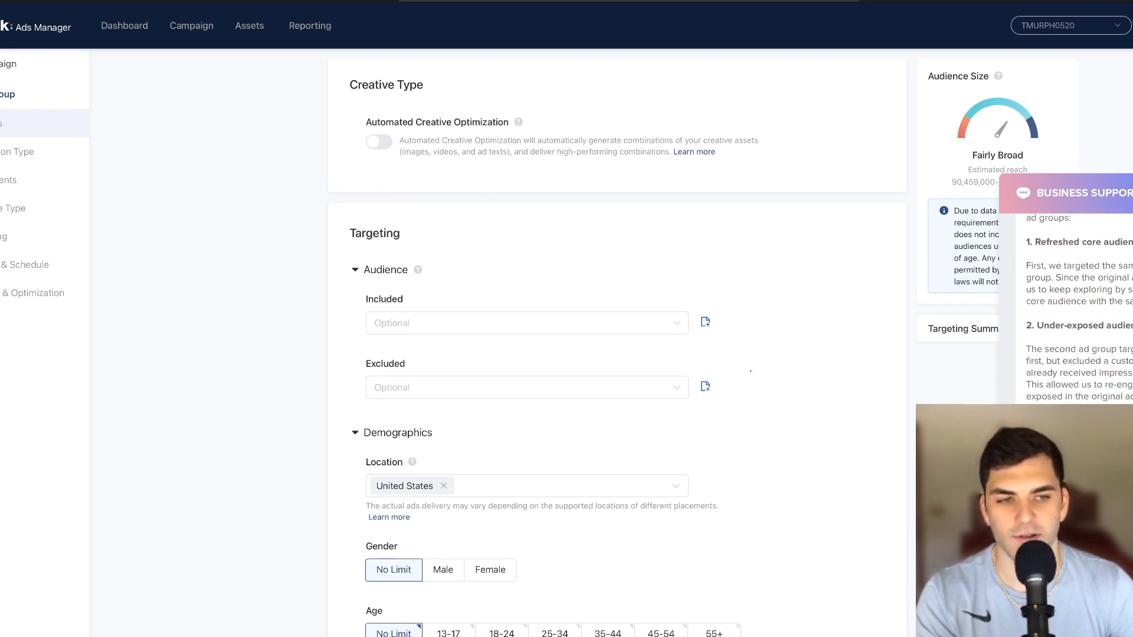
{"action": "scroll", "coordinate": [1074, 306], "scroll_direction": "down", "scroll_amount": 5}
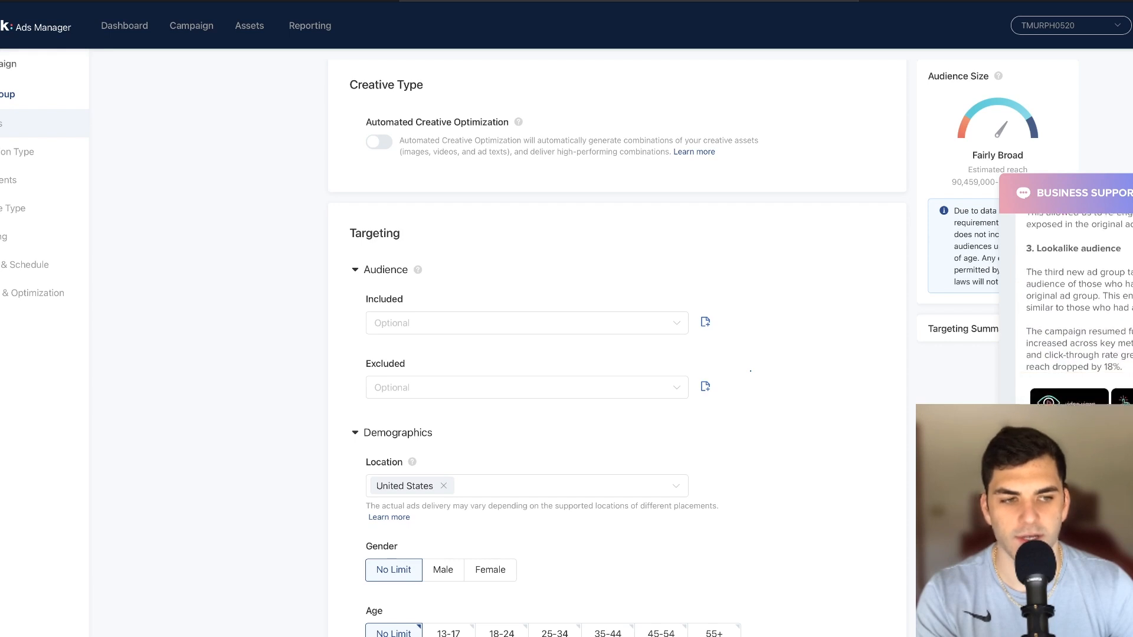
{"action": "scroll", "coordinate": [1074, 295], "scroll_direction": "down", "scroll_amount": 3}
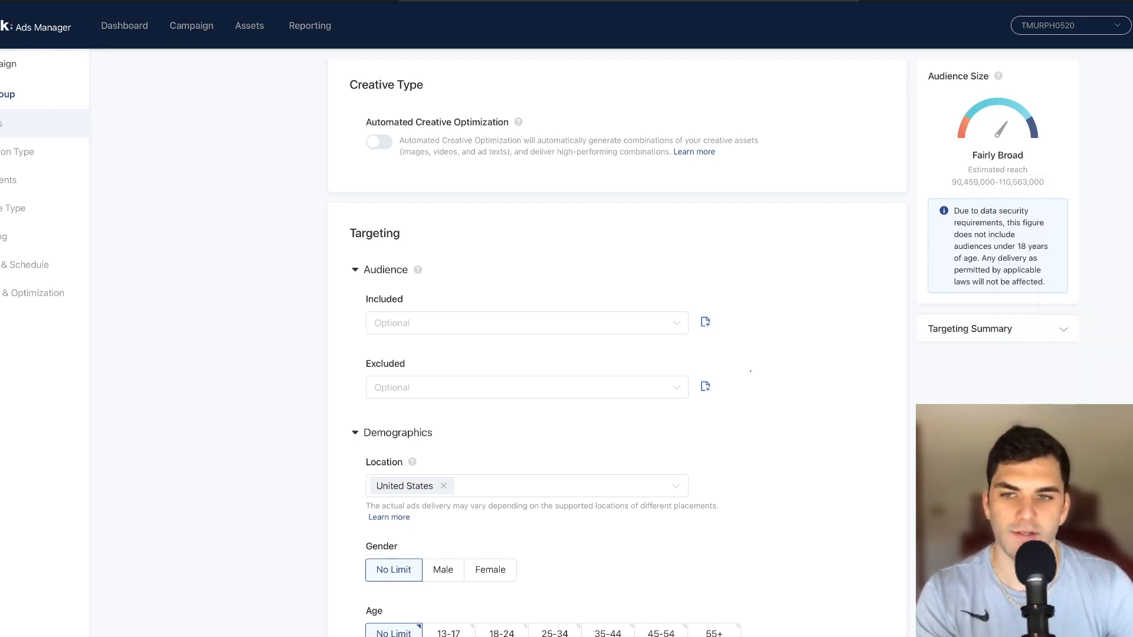
Add Canada to the ad group's target locations alongside the United States.
{"action": "scroll", "coordinate": [501, 432], "scroll_direction": "down", "scroll_amount": 2}
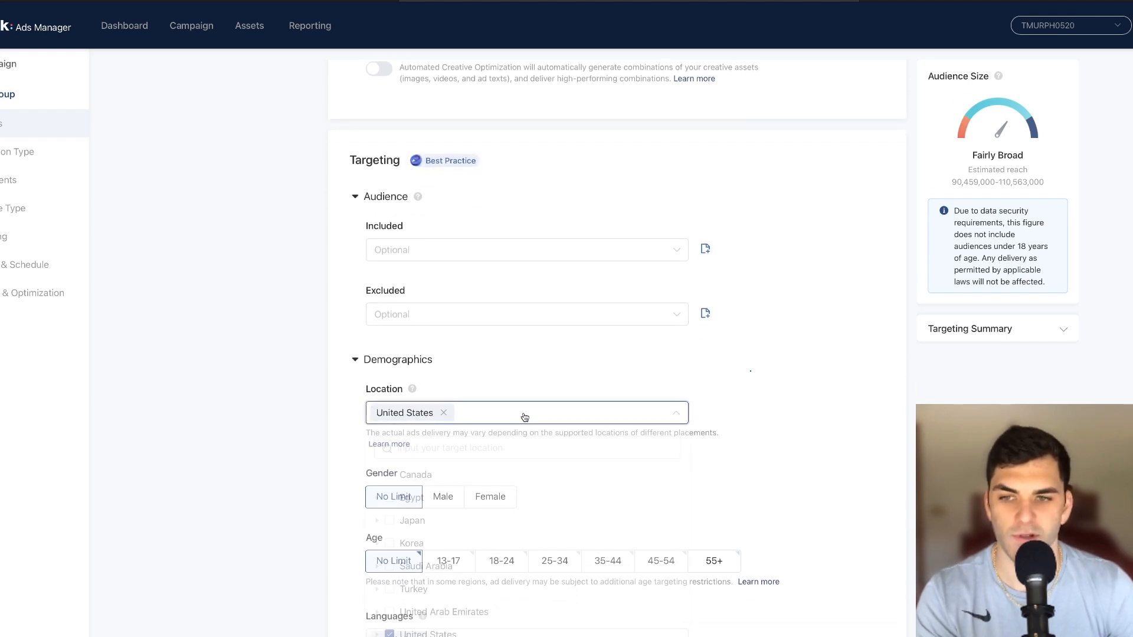
{"action": "left_click", "coordinate": [522, 413]}
{"action": "left_click", "coordinate": [389, 475]}
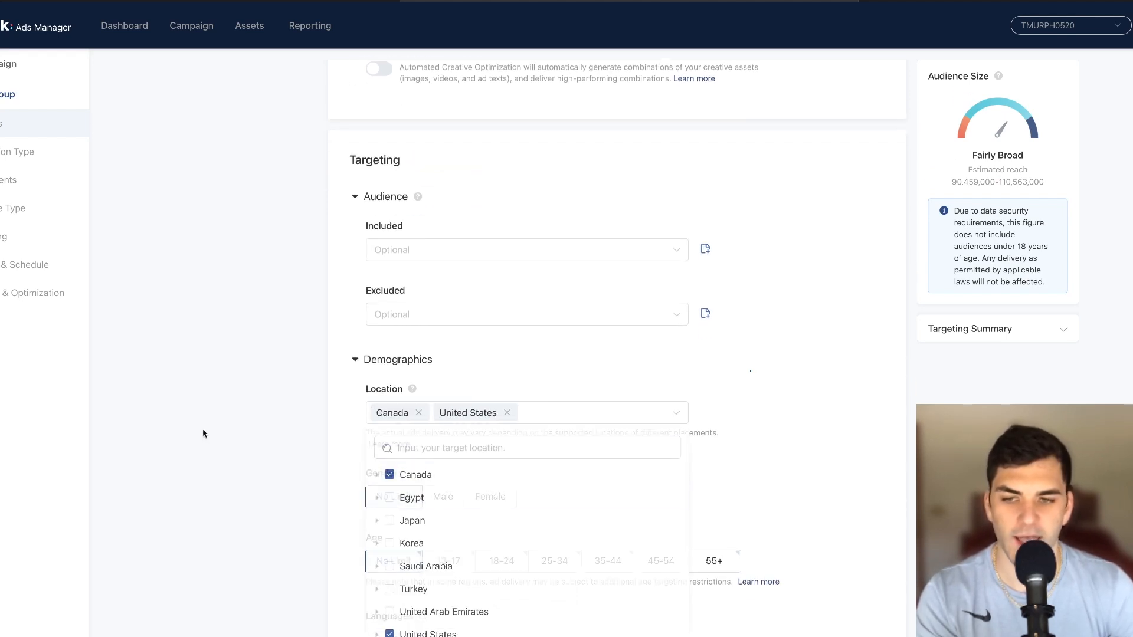
{"action": "left_click", "coordinate": [197, 435]}
Target the age groups 18-24, 25-34, 35-44, 45-54 and 55+, keeping Languages at No Limit.
{"action": "scroll", "coordinate": [248, 463], "scroll_direction": "down", "scroll_amount": 2}
{"action": "scroll", "coordinate": [256, 467], "scroll_direction": "down", "scroll_amount": 3}
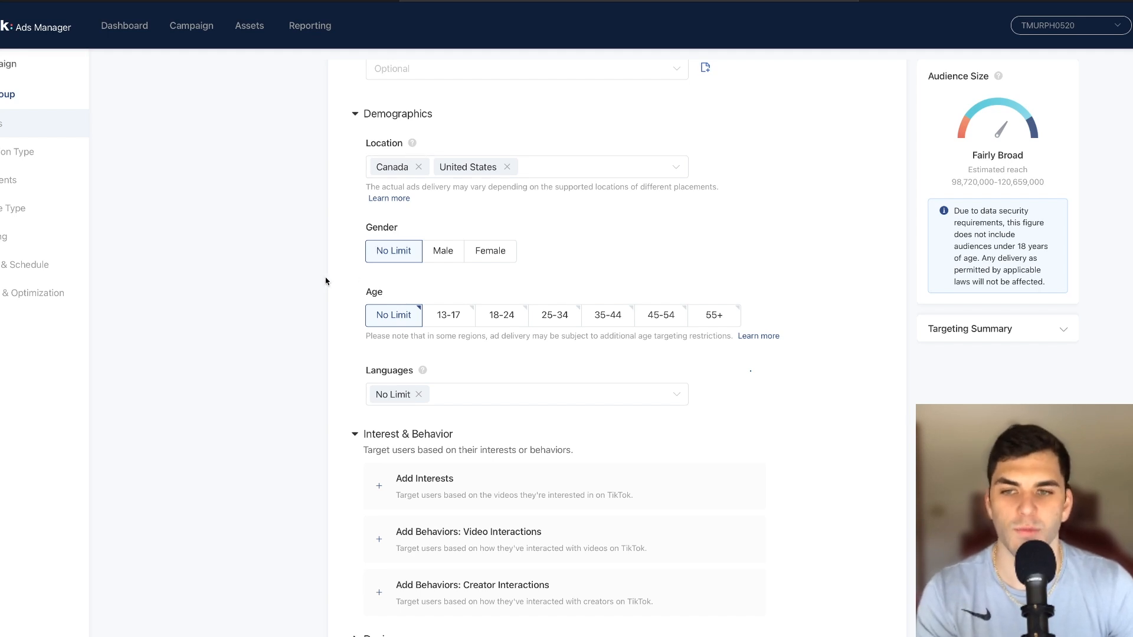
{"action": "scroll", "coordinate": [325, 281], "scroll_direction": "down", "scroll_amount": 1}
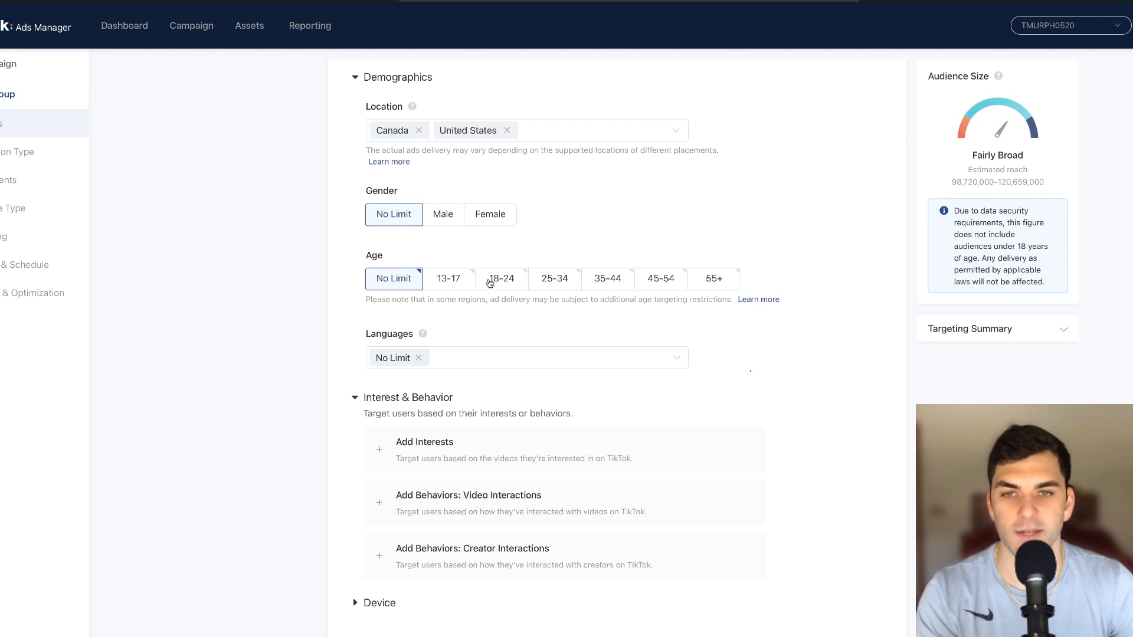
{"action": "left_click", "coordinate": [495, 281]}
{"action": "left_click", "coordinate": [565, 282]}
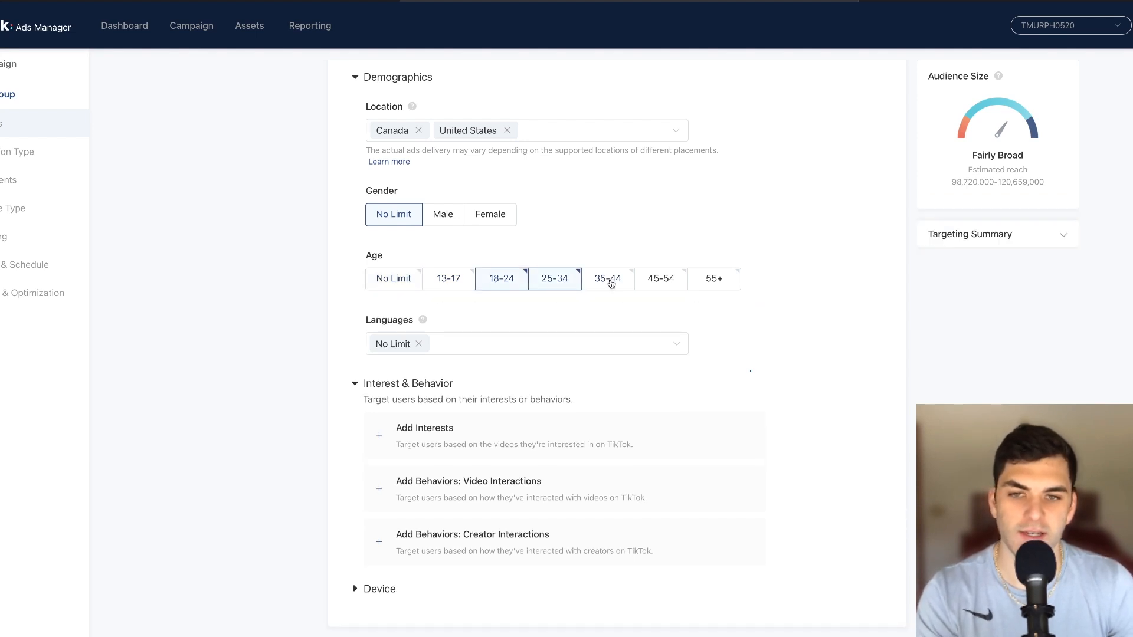
{"action": "left_click", "coordinate": [610, 282]}
{"action": "left_click", "coordinate": [661, 284]}
{"action": "left_click", "coordinate": [711, 279]}
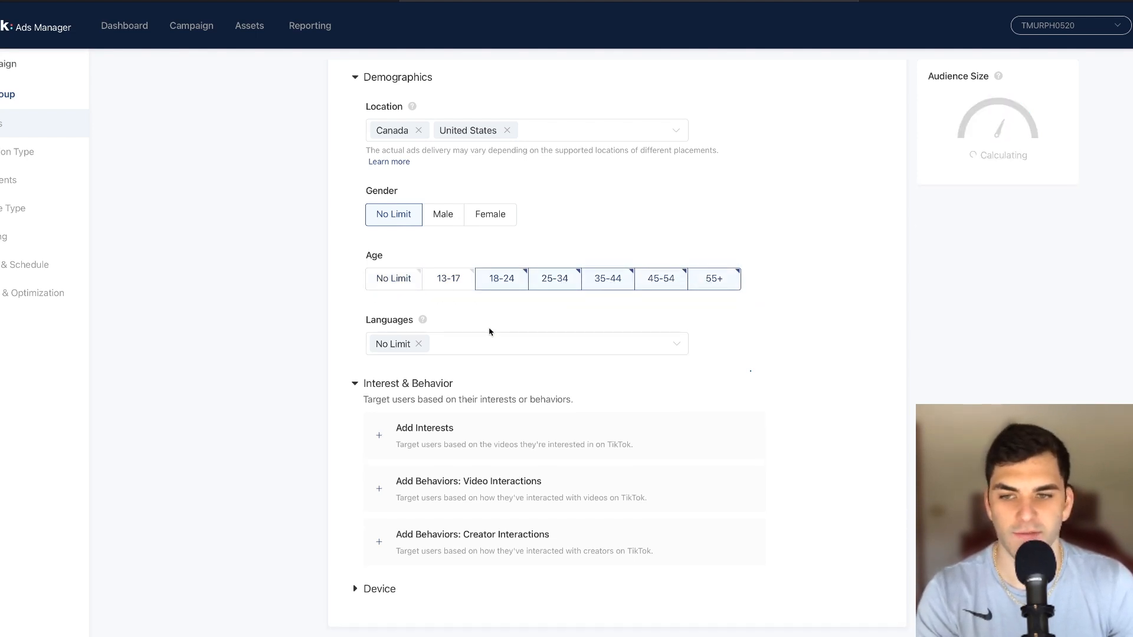
{"action": "scroll", "coordinate": [448, 308], "scroll_direction": "down", "scroll_amount": 1}
{"action": "left_click", "coordinate": [425, 316]}
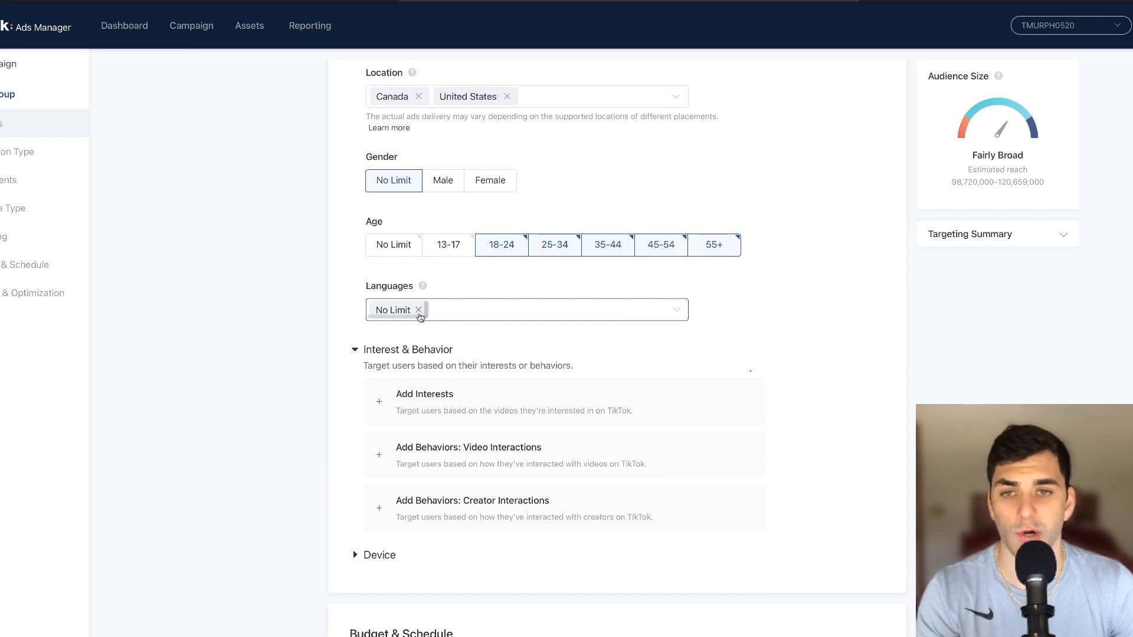
Set the ad group's daily budget to 20 USD.
{"action": "scroll", "coordinate": [298, 369], "scroll_direction": "down", "scroll_amount": 3}
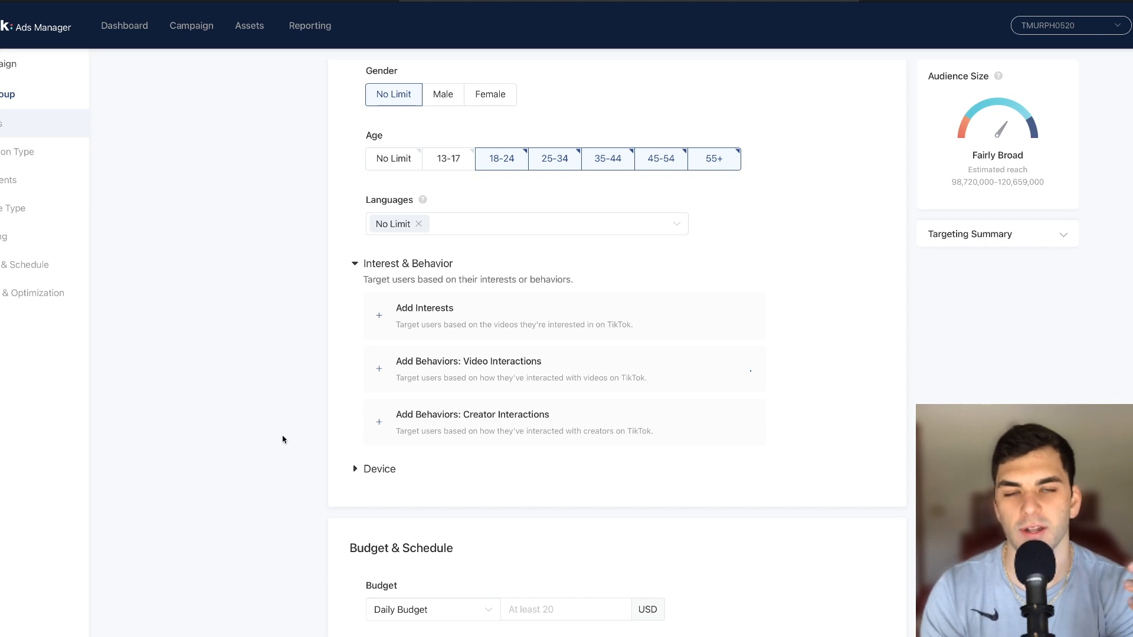
{"action": "scroll", "coordinate": [284, 443], "scroll_direction": "down", "scroll_amount": 3}
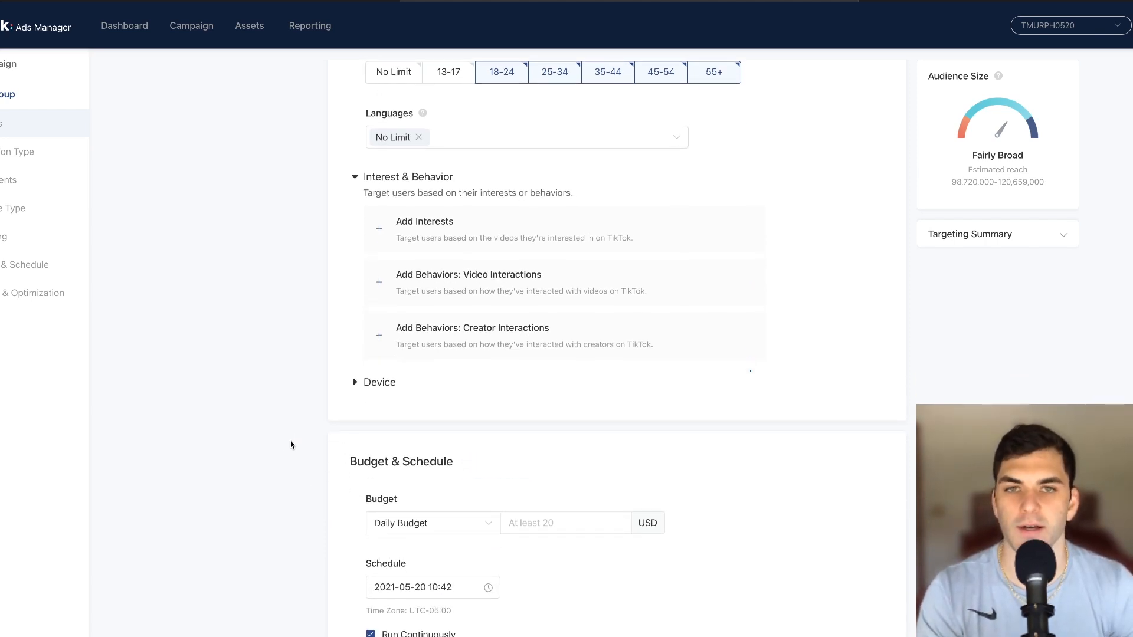
{"action": "scroll", "coordinate": [298, 413], "scroll_direction": "down", "scroll_amount": 2}
{"action": "left_click", "coordinate": [577, 443]}
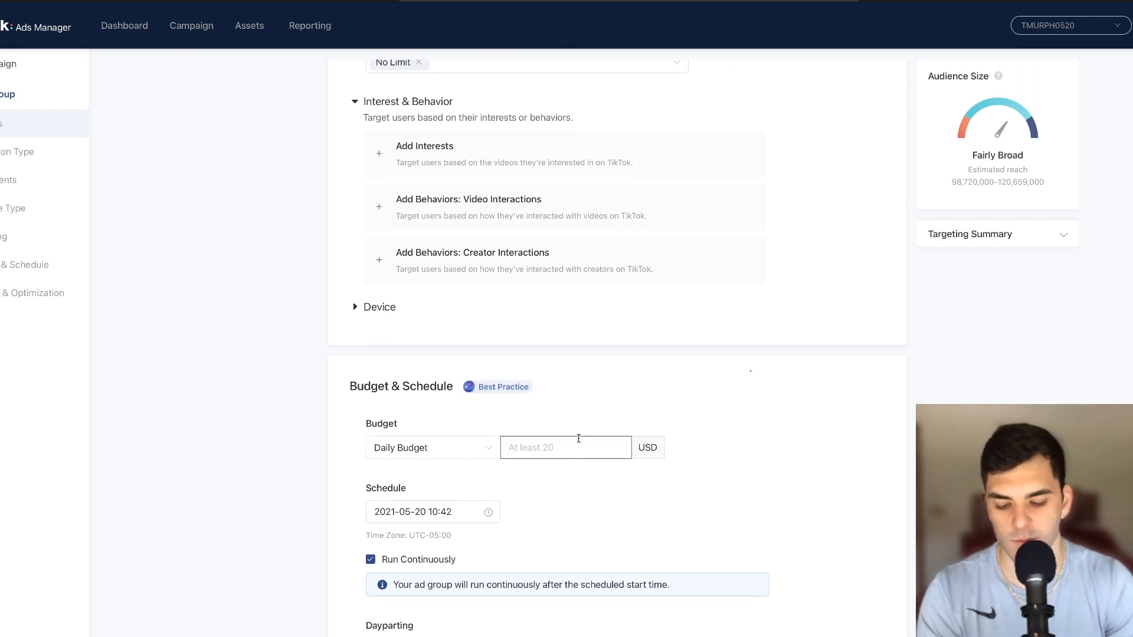
{"action": "type", "text": "20"}
{"action": "left_click", "coordinate": [411, 402]}
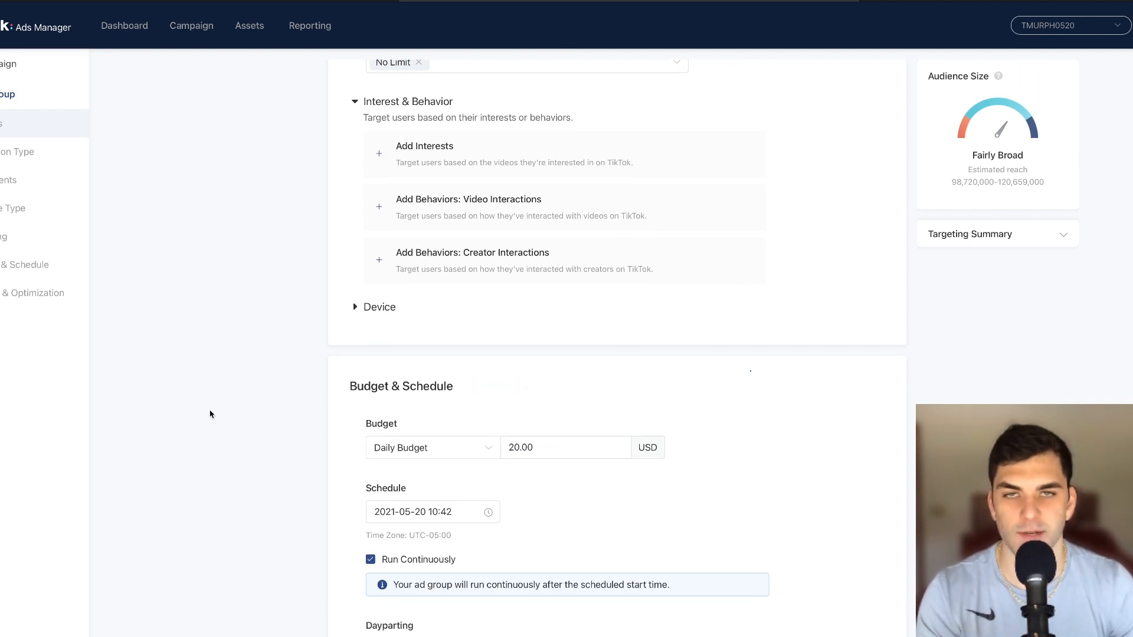
Schedule the ad group to start on 2021-05-21 at 06:42.
{"action": "scroll", "coordinate": [207, 426], "scroll_direction": "down", "scroll_amount": 1}
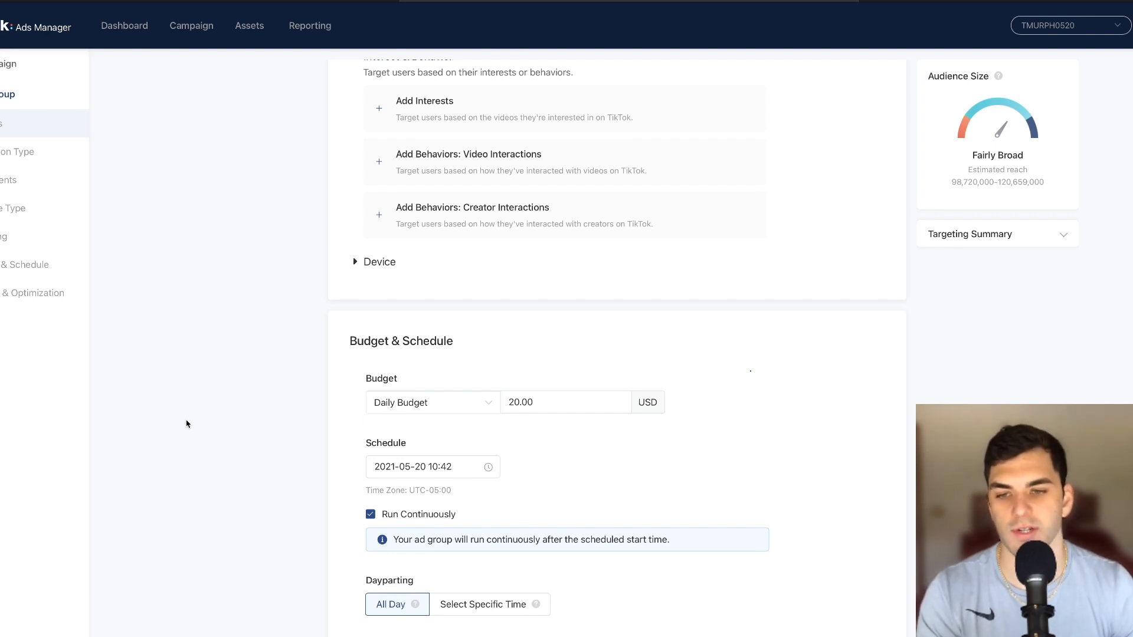
{"action": "scroll", "coordinate": [189, 424], "scroll_direction": "down", "scroll_amount": 1}
{"action": "left_click", "coordinate": [439, 407]}
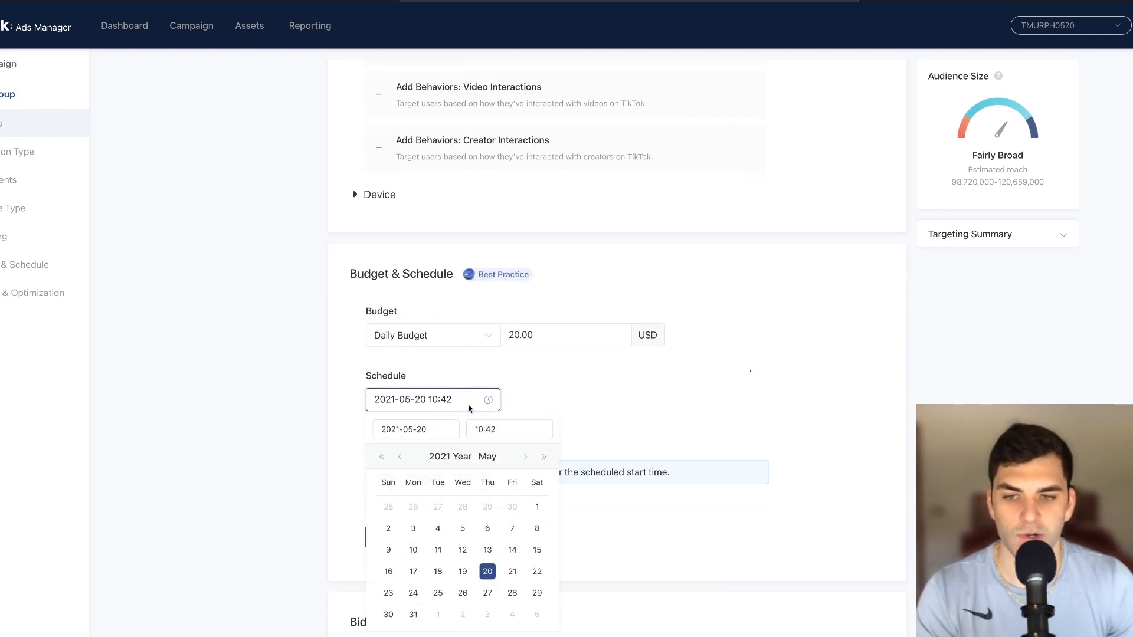
{"action": "left_click", "coordinate": [509, 575]}
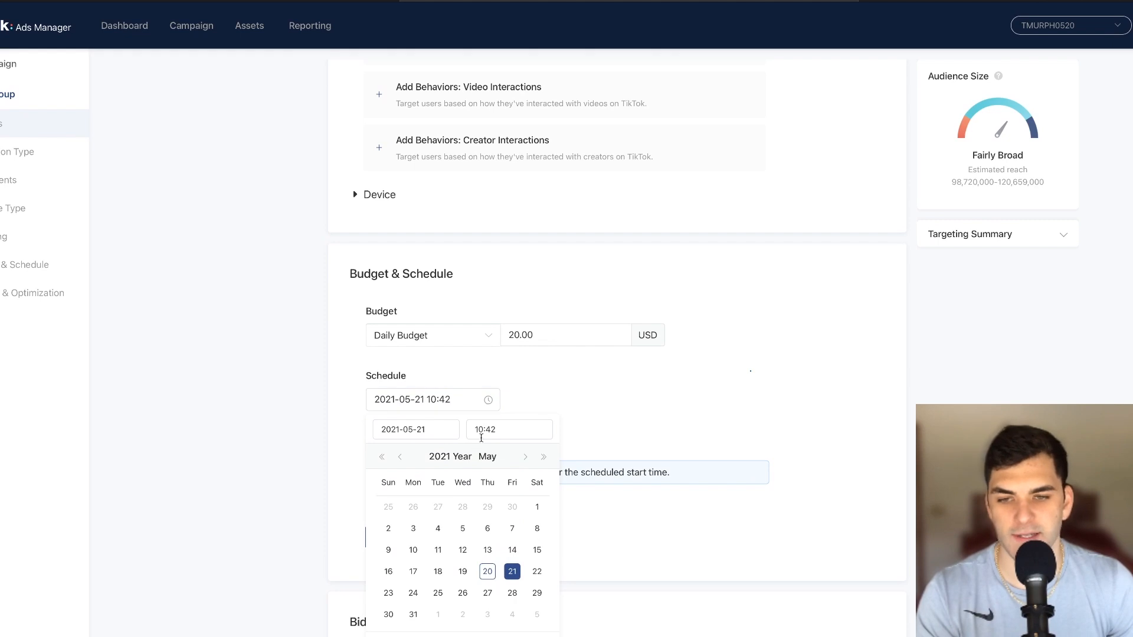
{"action": "left_click", "coordinate": [483, 429]}
{"action": "scroll", "coordinate": [495, 507], "scroll_direction": "up", "scroll_amount": 3}
{"action": "left_click", "coordinate": [495, 517]}
{"action": "left_click", "coordinate": [495, 517]}
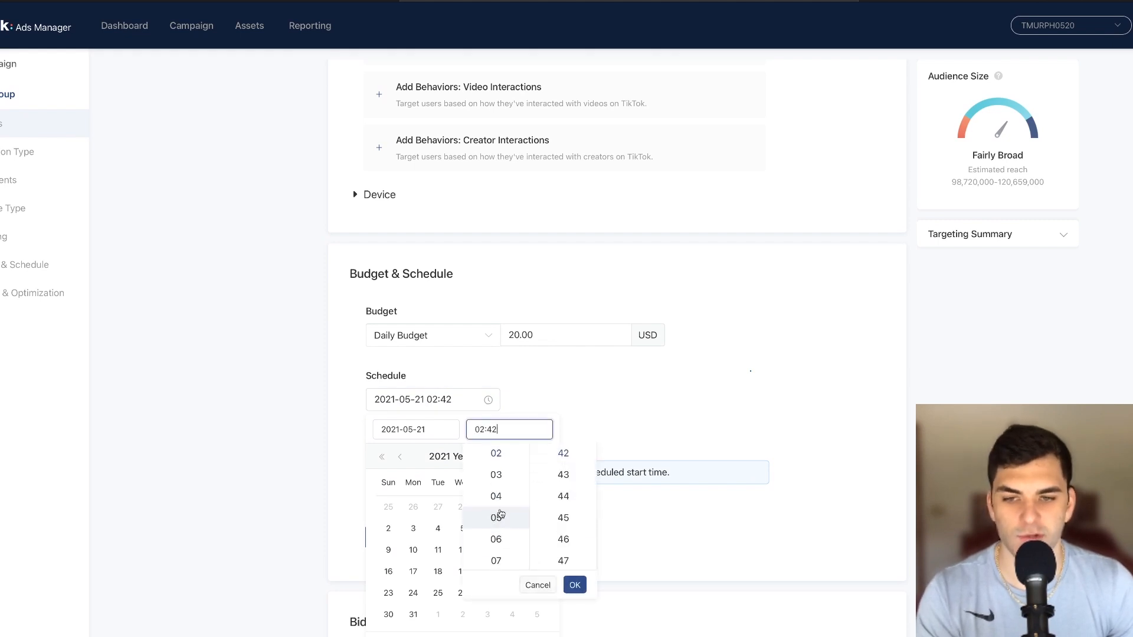
{"action": "left_click", "coordinate": [572, 587]}
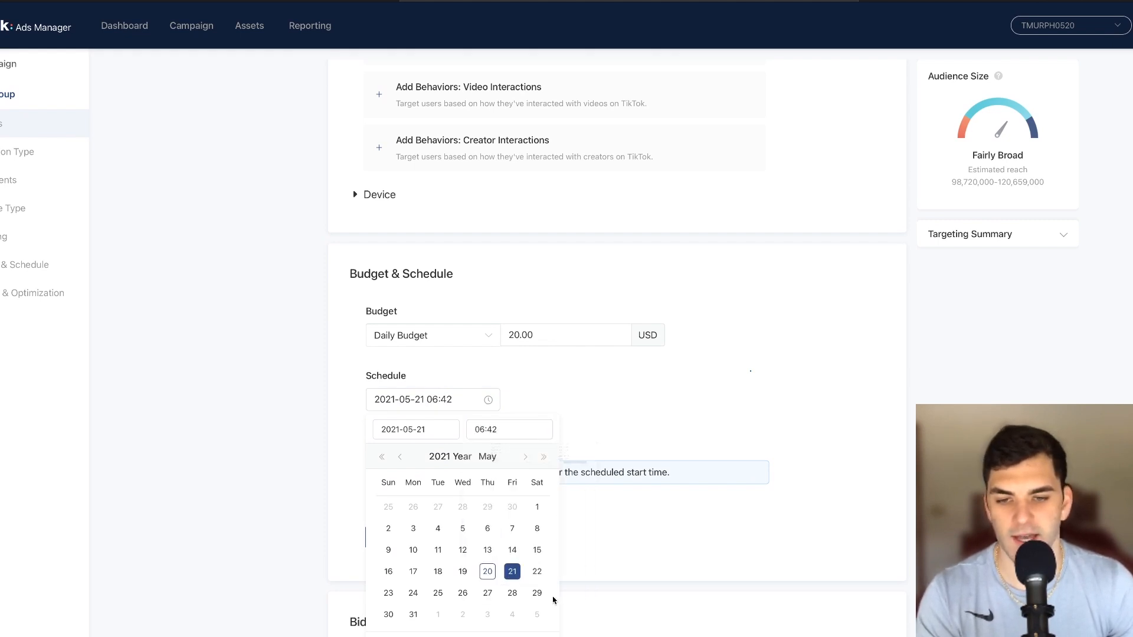
{"action": "left_click", "coordinate": [539, 636]}
{"action": "scroll", "coordinate": [471, 505], "scroll_direction": "down", "scroll_amount": 1}
Expand the additional options under Bidding & Optimization, keeping All Day dayparting and the Conversion optimization goal.
{"action": "mouse_move", "coordinate": [415, 477]}
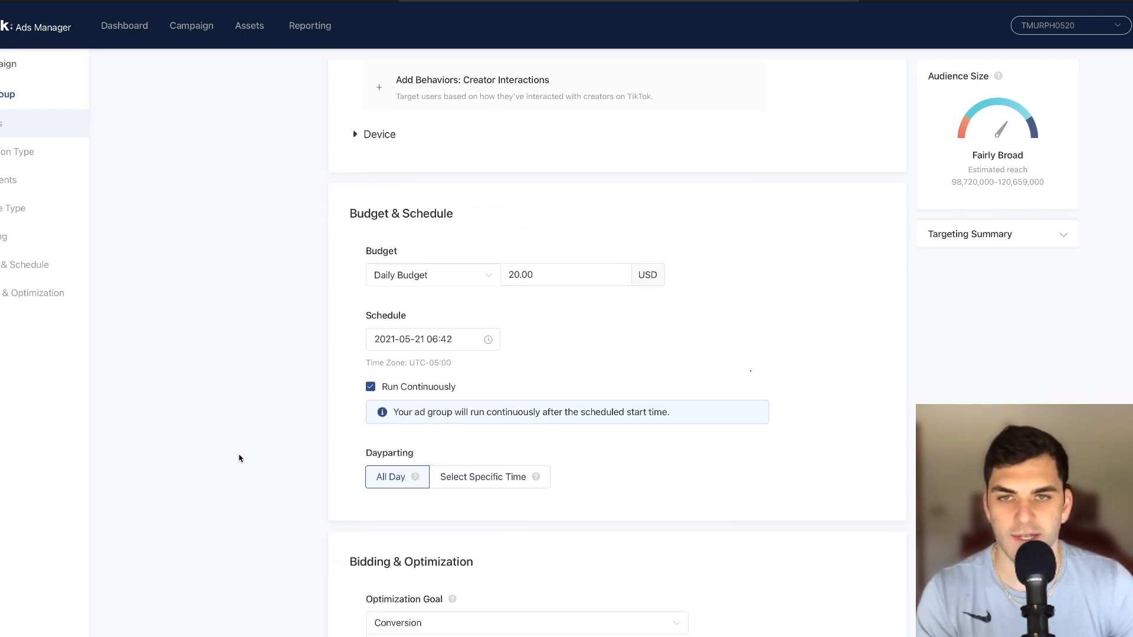
{"action": "scroll", "coordinate": [239, 455], "scroll_direction": "down", "scroll_amount": 4}
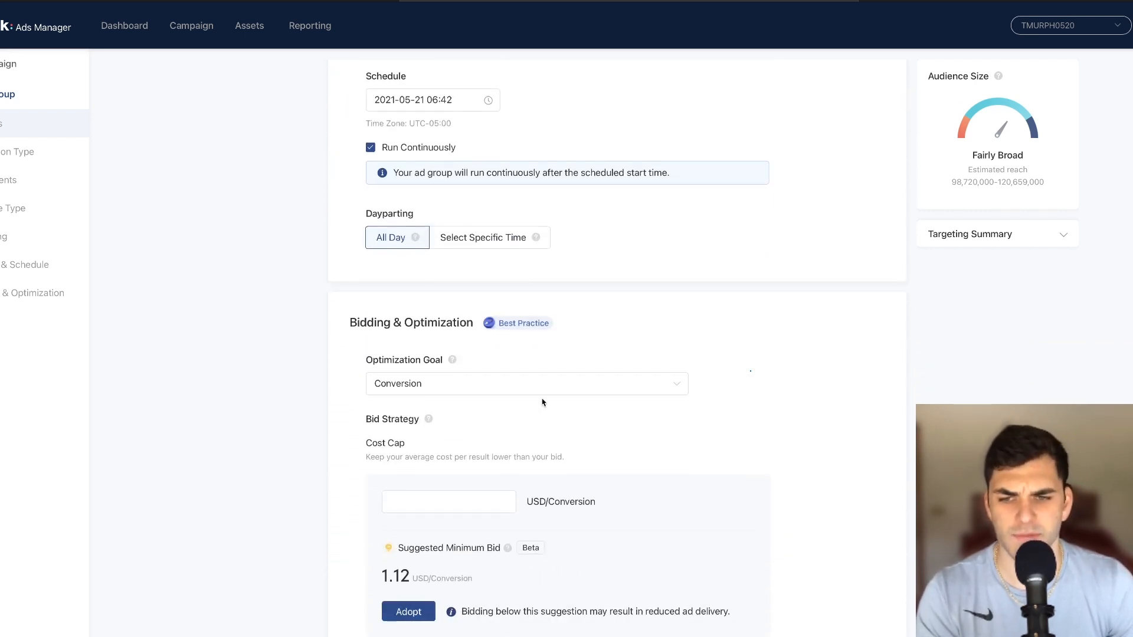
{"action": "scroll", "coordinate": [334, 418], "scroll_direction": "down", "scroll_amount": 1}
{"action": "scroll", "coordinate": [330, 420], "scroll_direction": "down", "scroll_amount": 1}
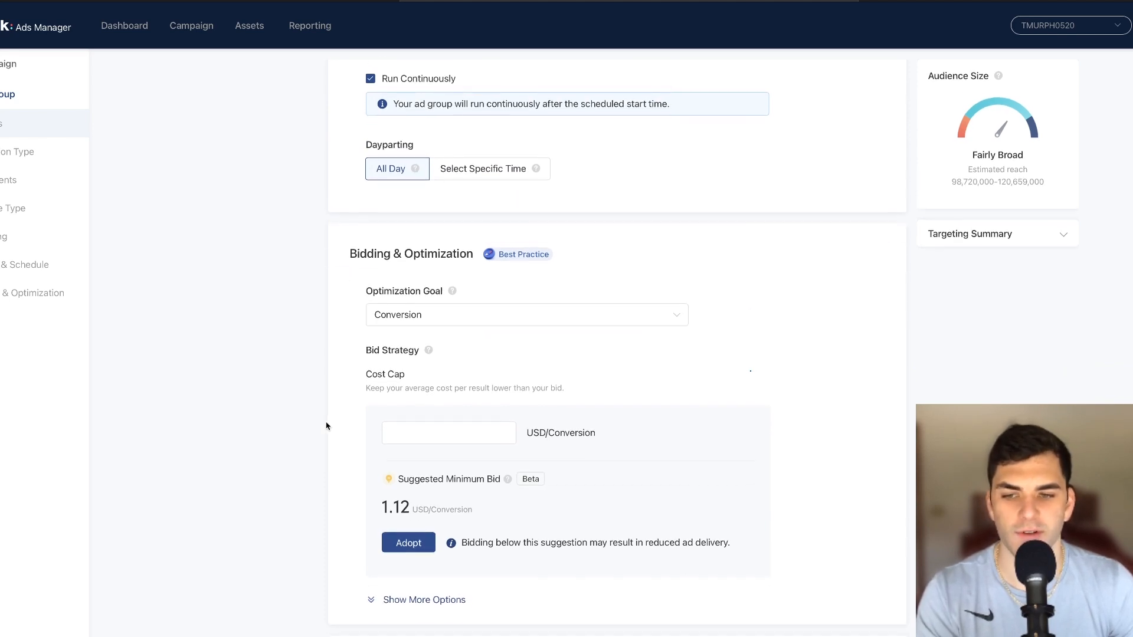
{"action": "left_click", "coordinate": [450, 599]}
{"action": "scroll", "coordinate": [453, 579], "scroll_direction": "down", "scroll_amount": 1}
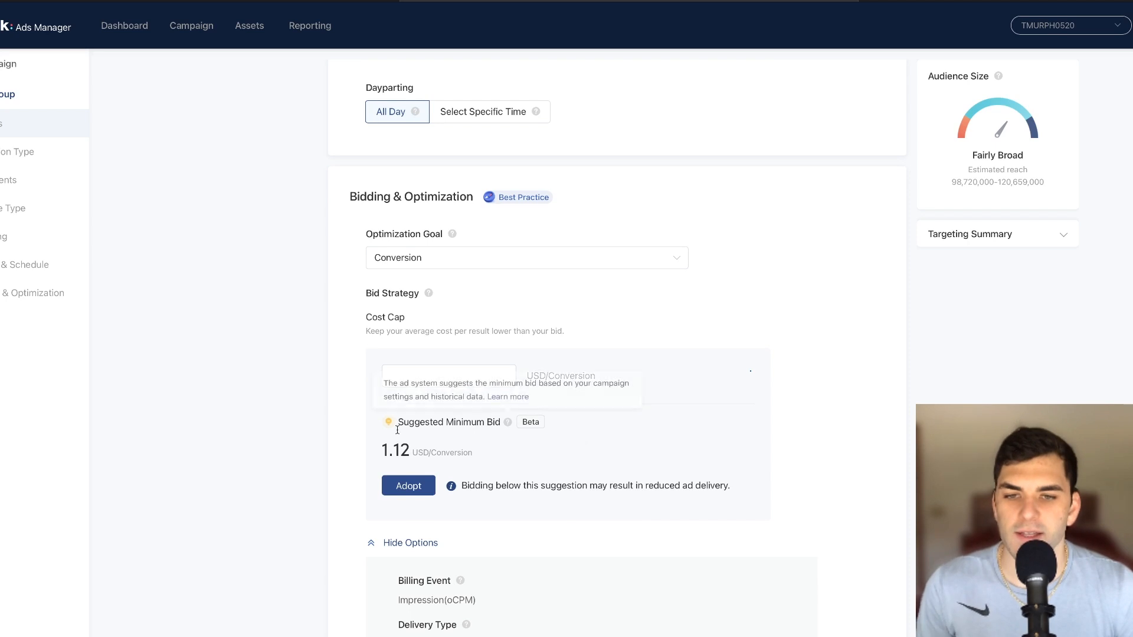
Set the cost cap bid to 10 USD per conversion.
{"action": "left_click", "coordinate": [453, 375]}
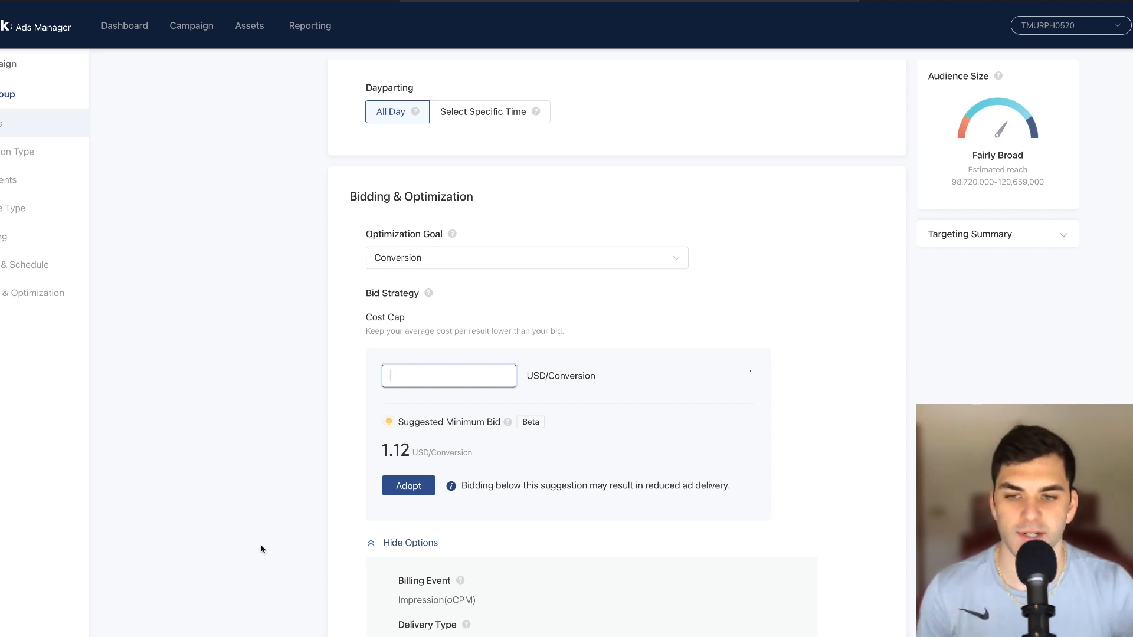
{"action": "left_click", "coordinate": [348, 533]}
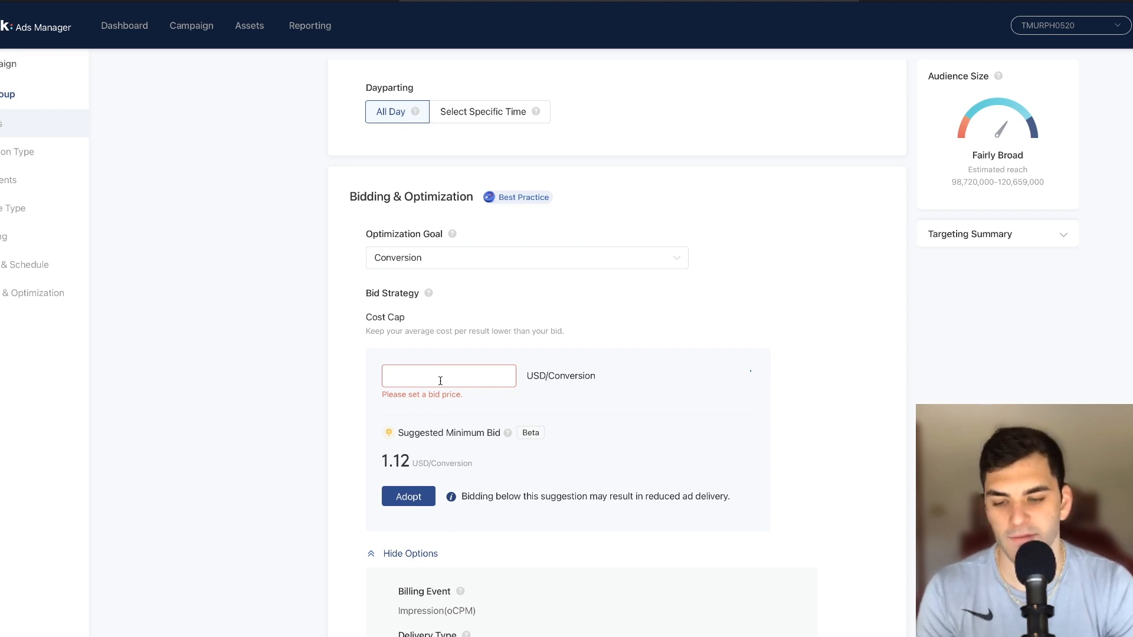
{"action": "type", "text": "10"}
{"action": "left_click", "coordinate": [253, 417]}
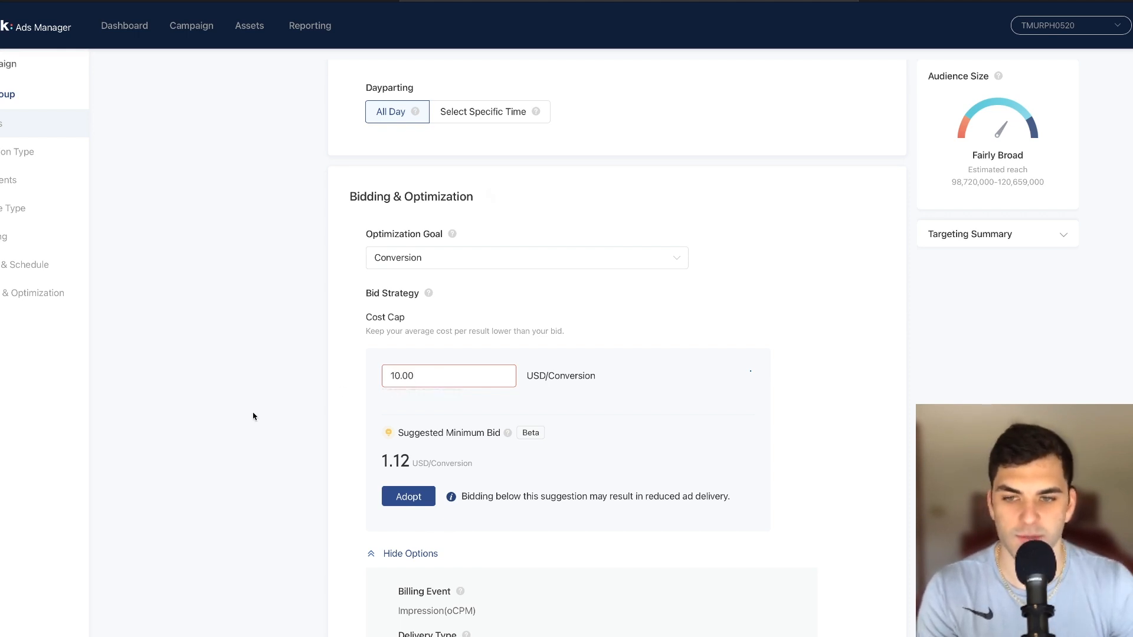
Try a cost cap bid of 10.55 USD per conversion.
{"action": "left_click", "coordinate": [435, 374]}
{"action": "type", "text": "10"}
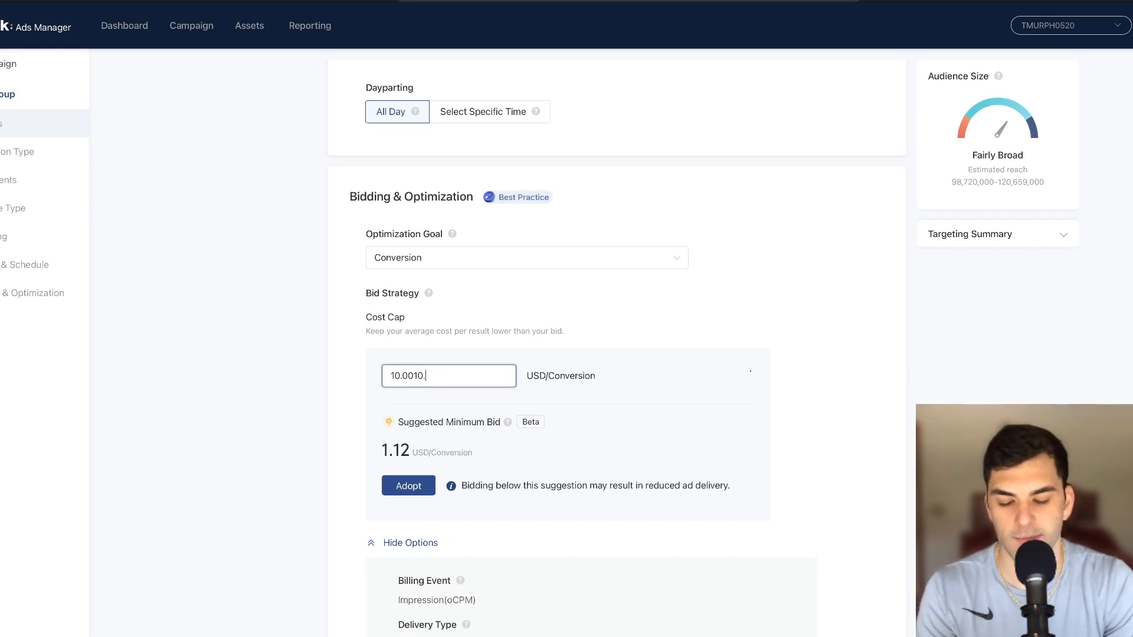
{"action": "type", "text": "."}
{"action": "key", "text": "BackSpace"}
{"action": "key", "text": "BackSpace"}
{"action": "key", "text": "BackSpace"}
{"action": "key", "text": "BackSpace"}
{"action": "key", "text": "BackSpace"}
{"action": "type", "text": "5"}
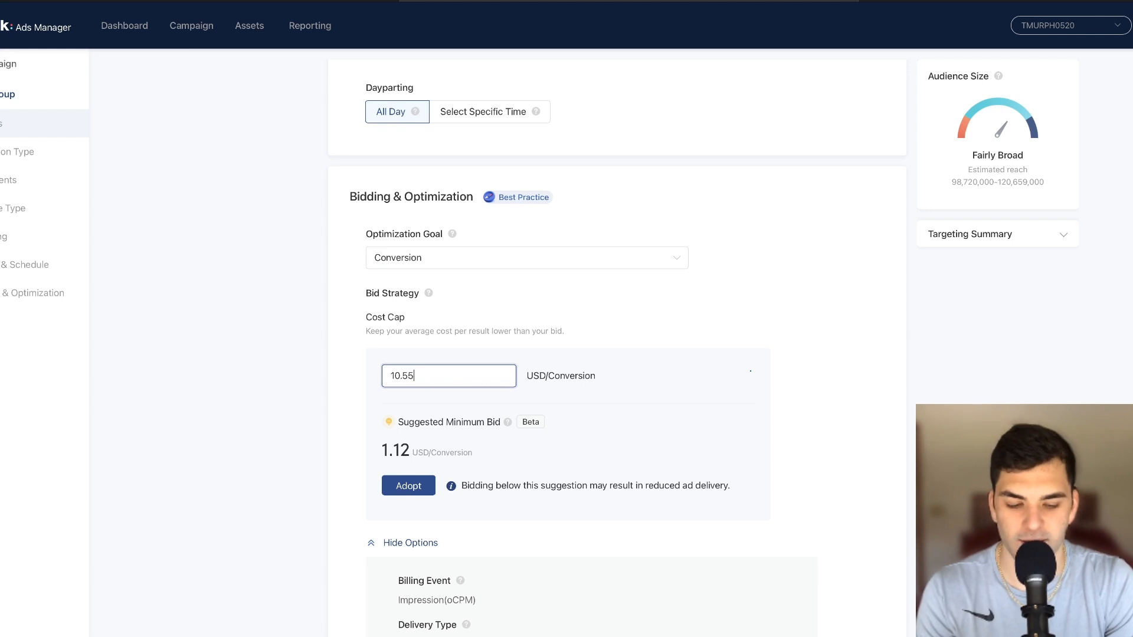
{"action": "key", "text": "BackSpace"}
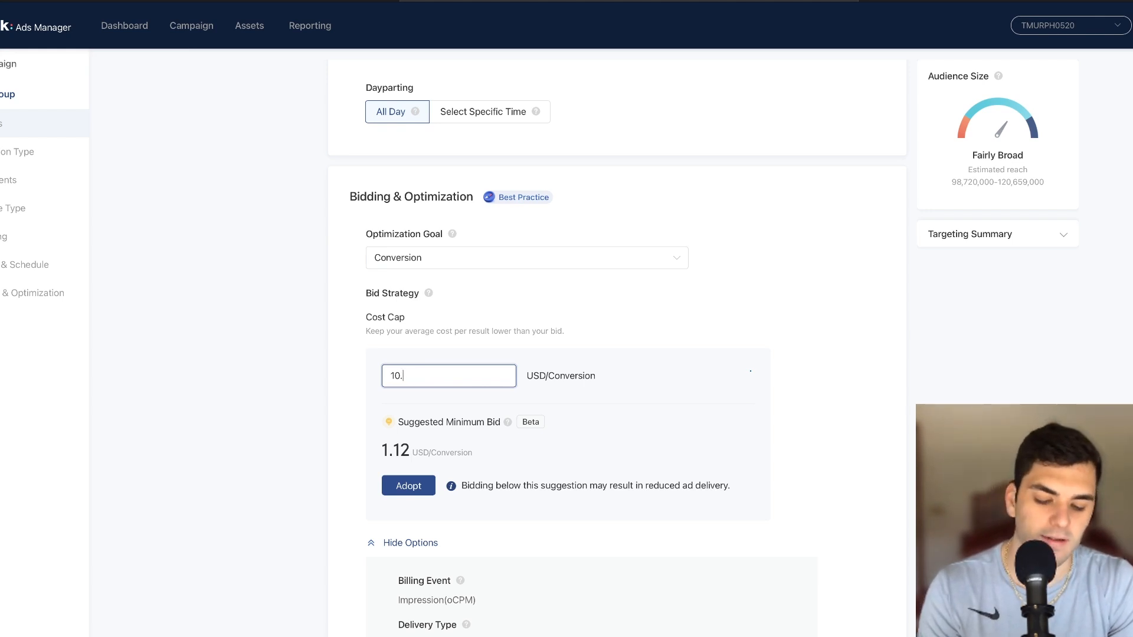
Set the cost cap bid to 10.23 USD per conversion, leaving the delivery type at Standard.
{"action": "type", "text": "23"}
{"action": "key", "text": "BackSpace"}
{"action": "key", "text": "BackSpace"}
{"action": "key", "text": "BackSpace"}
{"action": "key", "text": "BackSpace"}
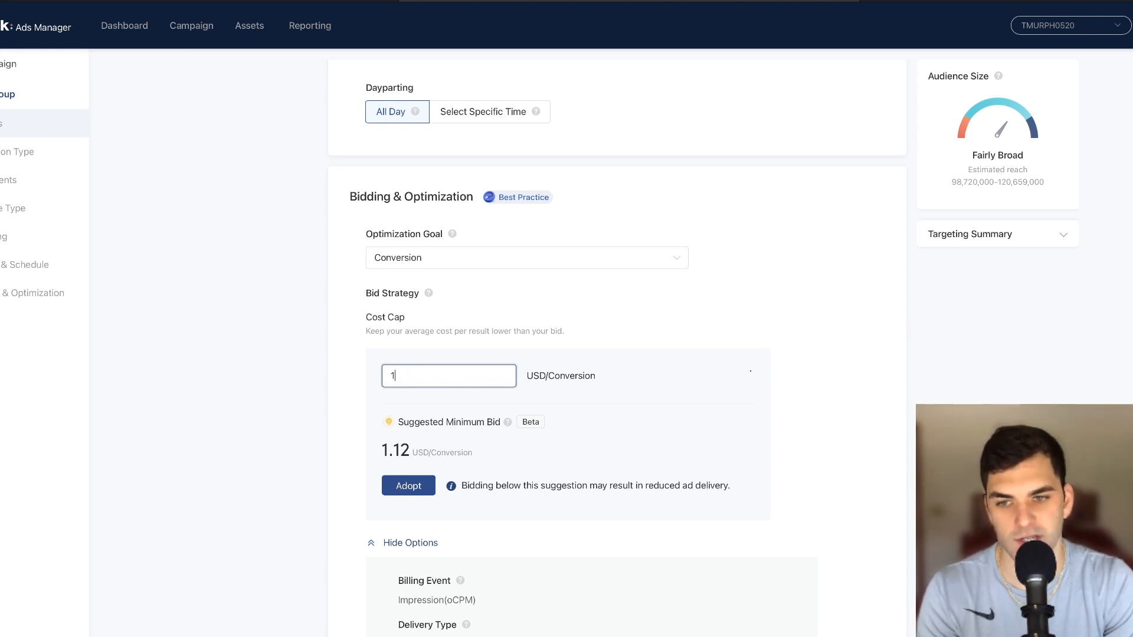
{"action": "type", "text": "0.23"}
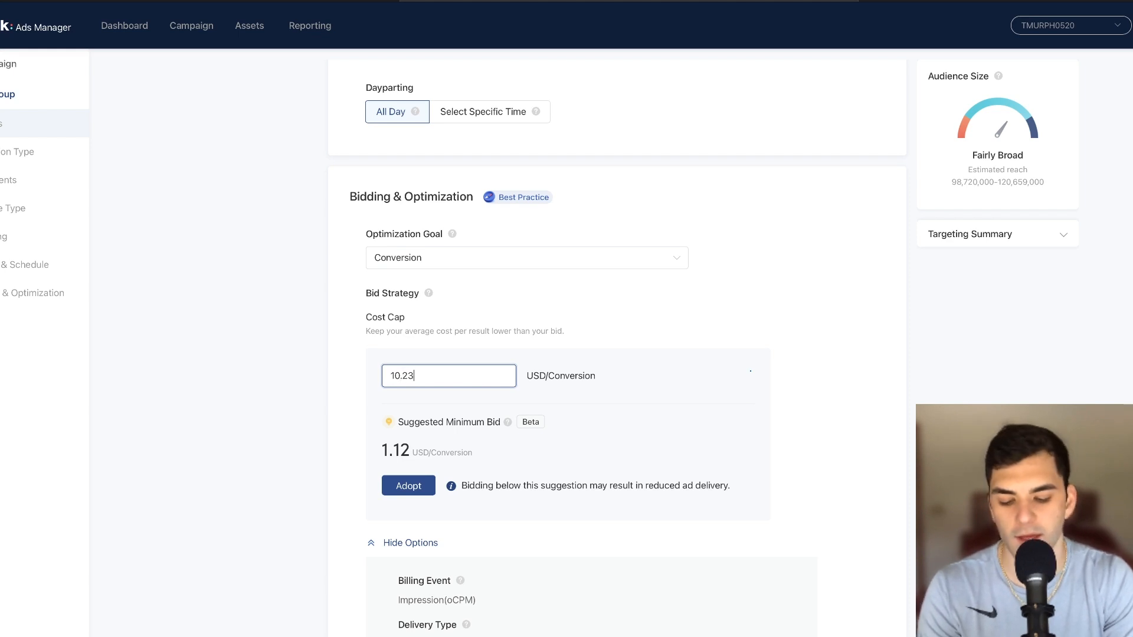
{"action": "left_click", "coordinate": [276, 394]}
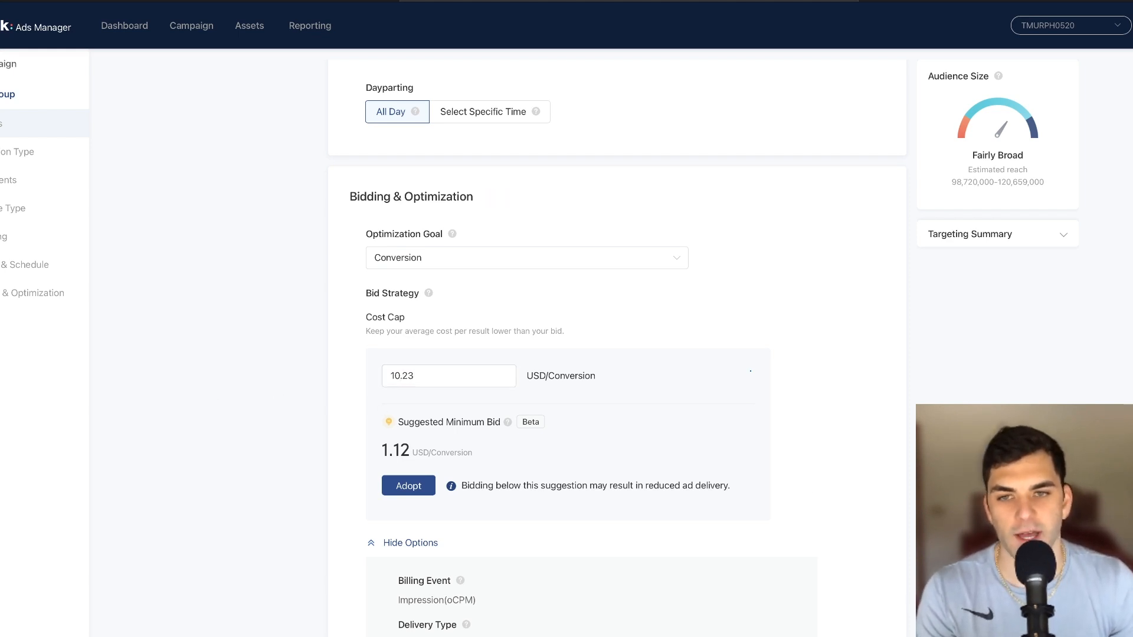
{"action": "scroll", "coordinate": [896, 529], "scroll_direction": "down", "scroll_amount": 2}
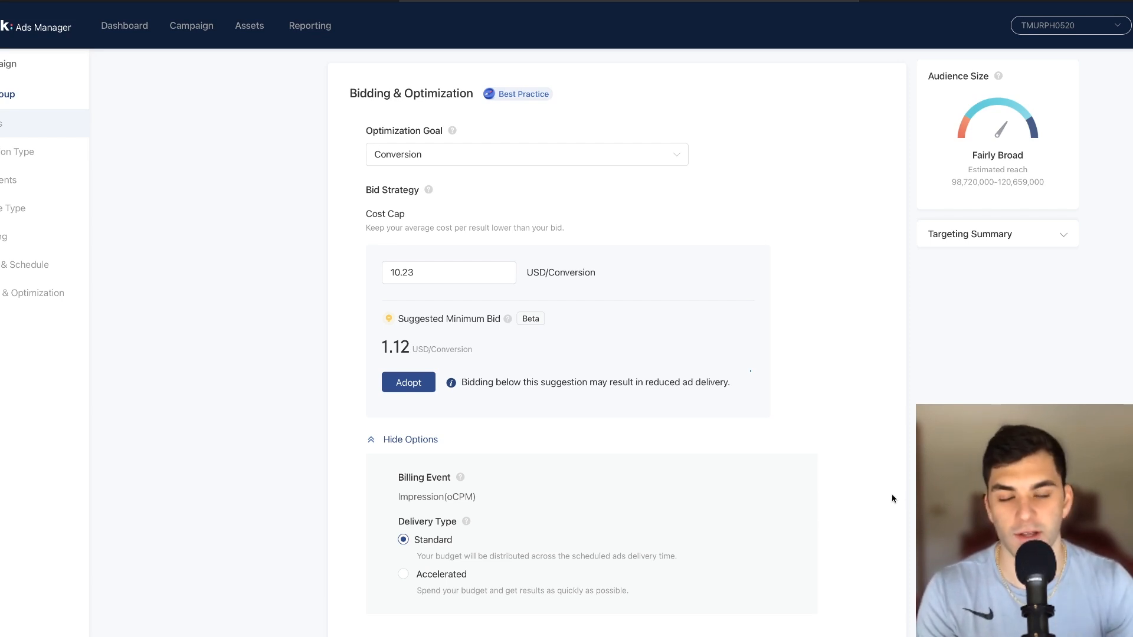
Check which TikTok pixels can be selected in the ad group's Promotion Type settings.
{"action": "scroll", "coordinate": [893, 498], "scroll_direction": "down", "scroll_amount": 1}
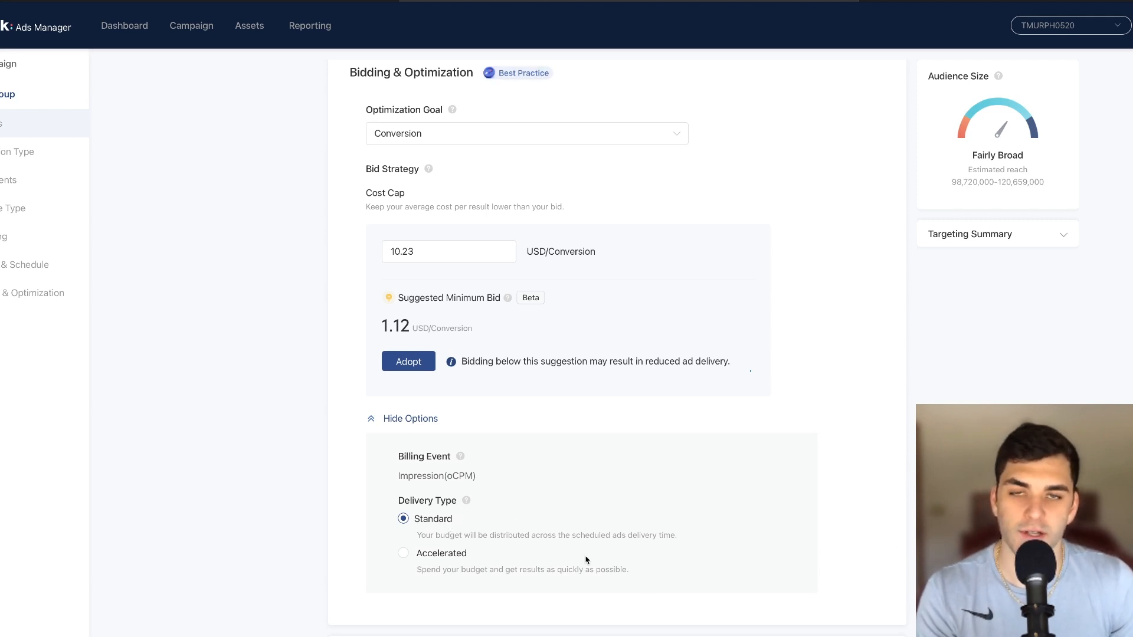
{"action": "scroll", "coordinate": [680, 395], "scroll_direction": "up", "scroll_amount": 20}
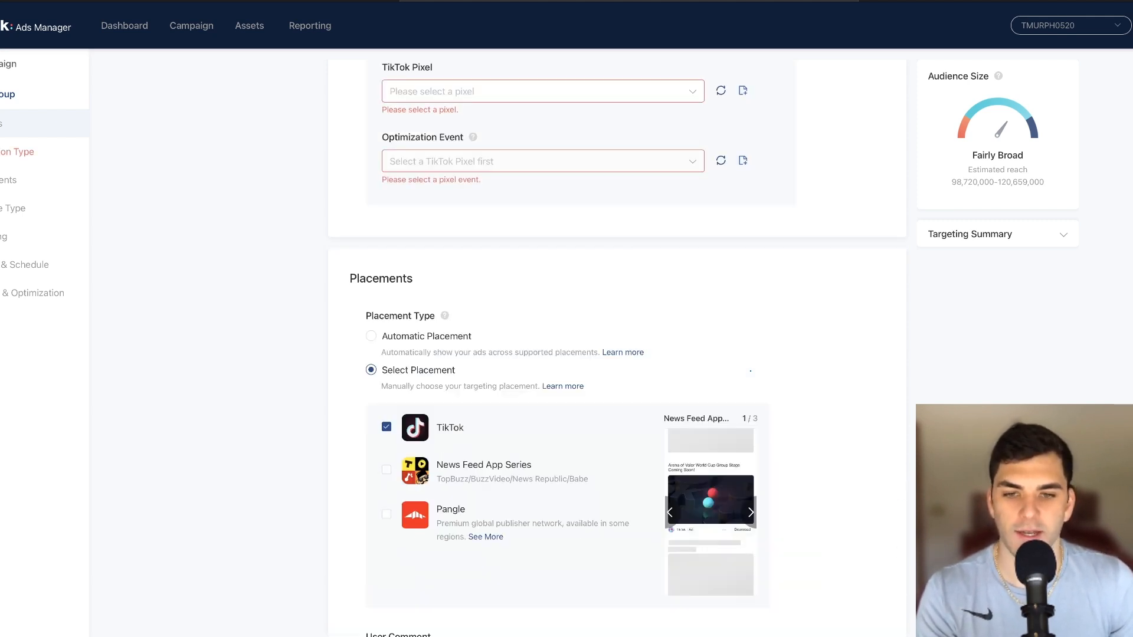
{"action": "left_click", "coordinate": [590, 262]}
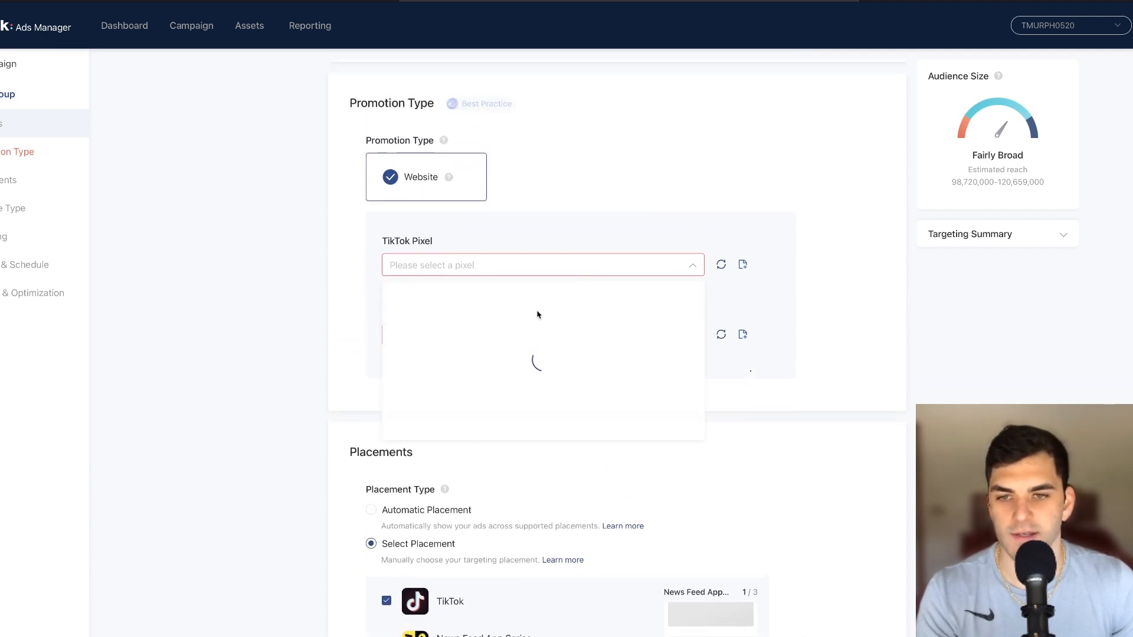
{"action": "left_click", "coordinate": [195, 298]}
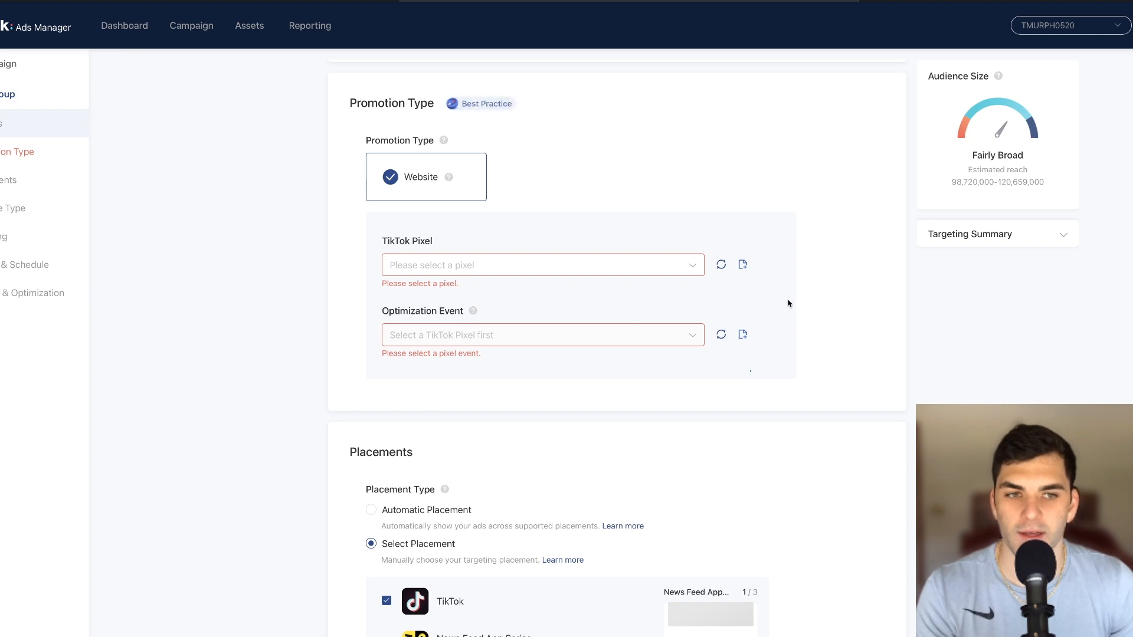
Open the Website Pixel manager in the event assets and start creating a pixel.
{"action": "mouse_move", "coordinate": [250, 27]}
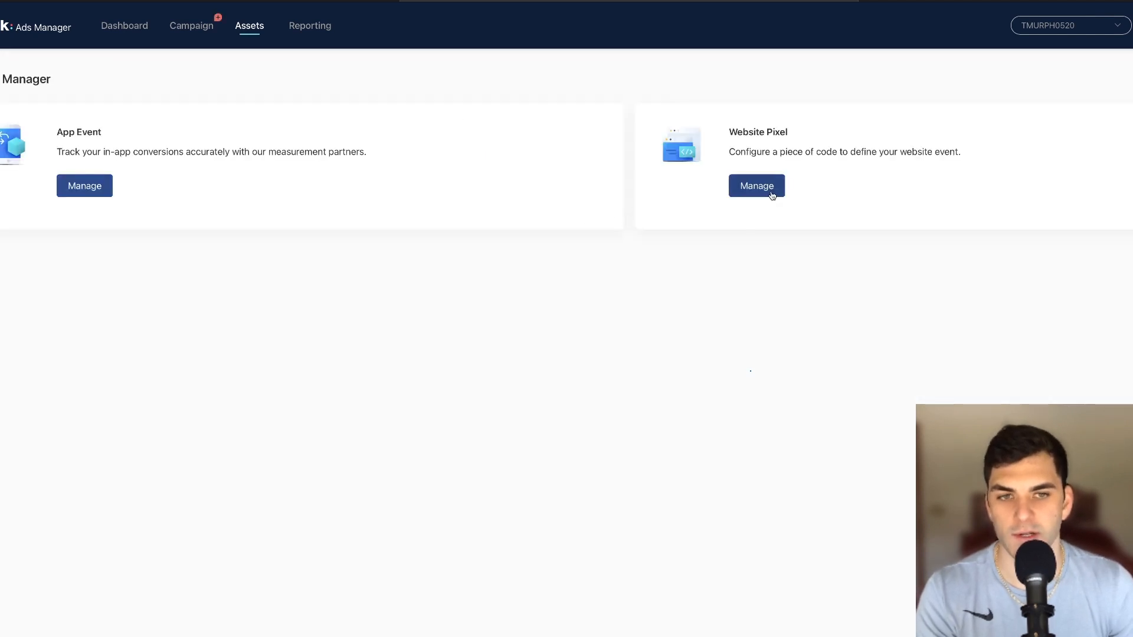
{"action": "left_click", "coordinate": [756, 186]}
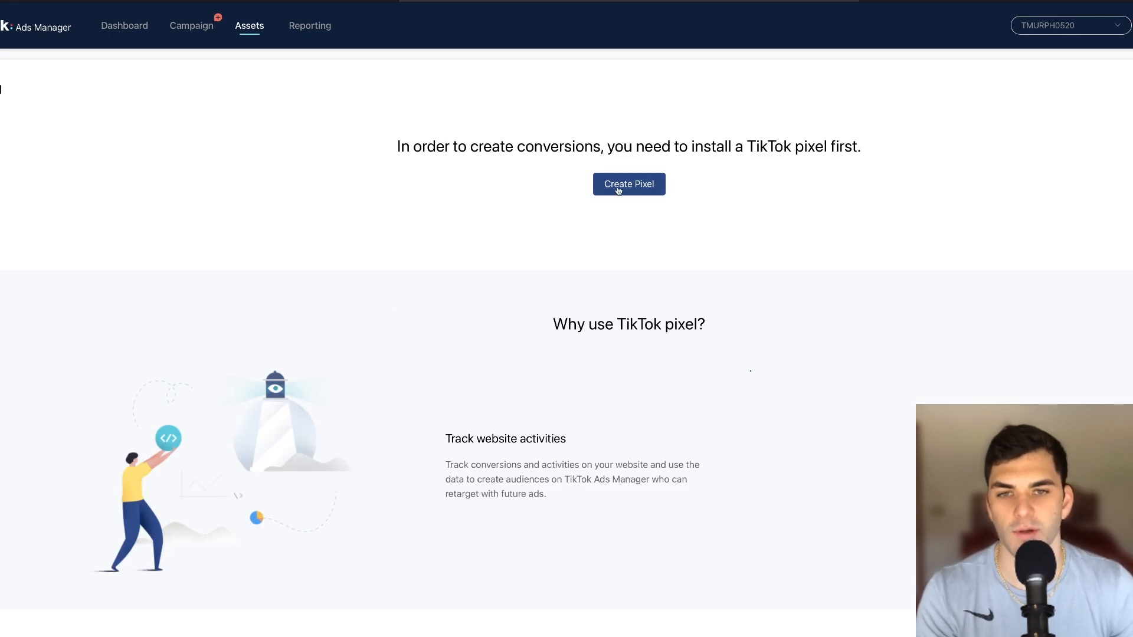
{"action": "left_click", "coordinate": [618, 188]}
Create the pixel with manual code installation, naming it after the account owner.
{"action": "left_click", "coordinate": [585, 358]}
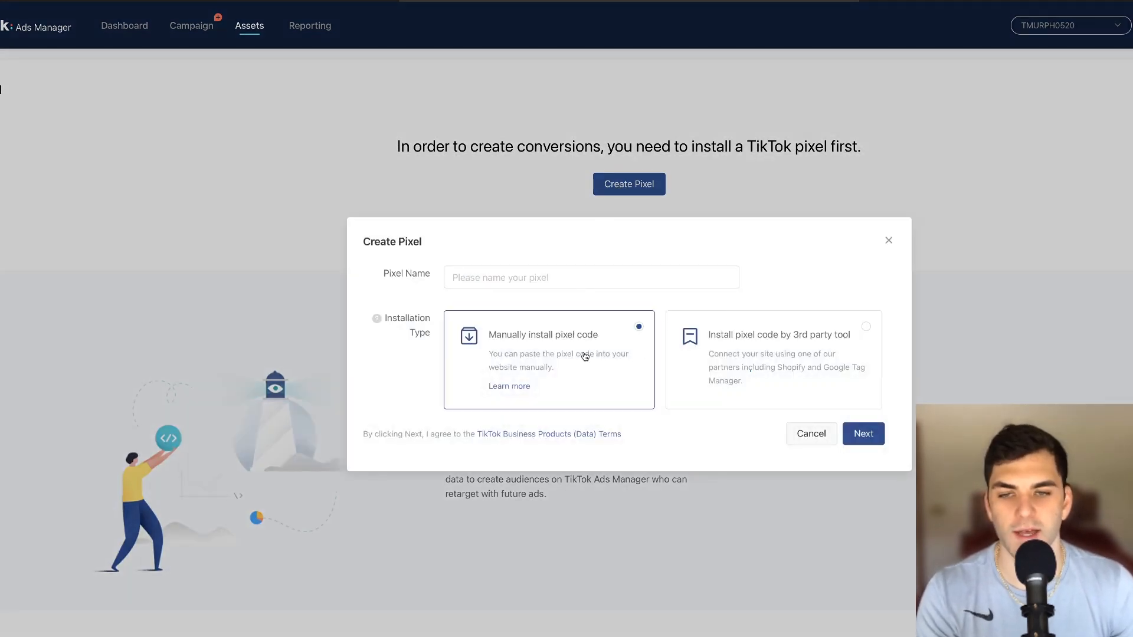
{"action": "left_click", "coordinate": [548, 276]}
{"action": "type", "text": "MURPH"}
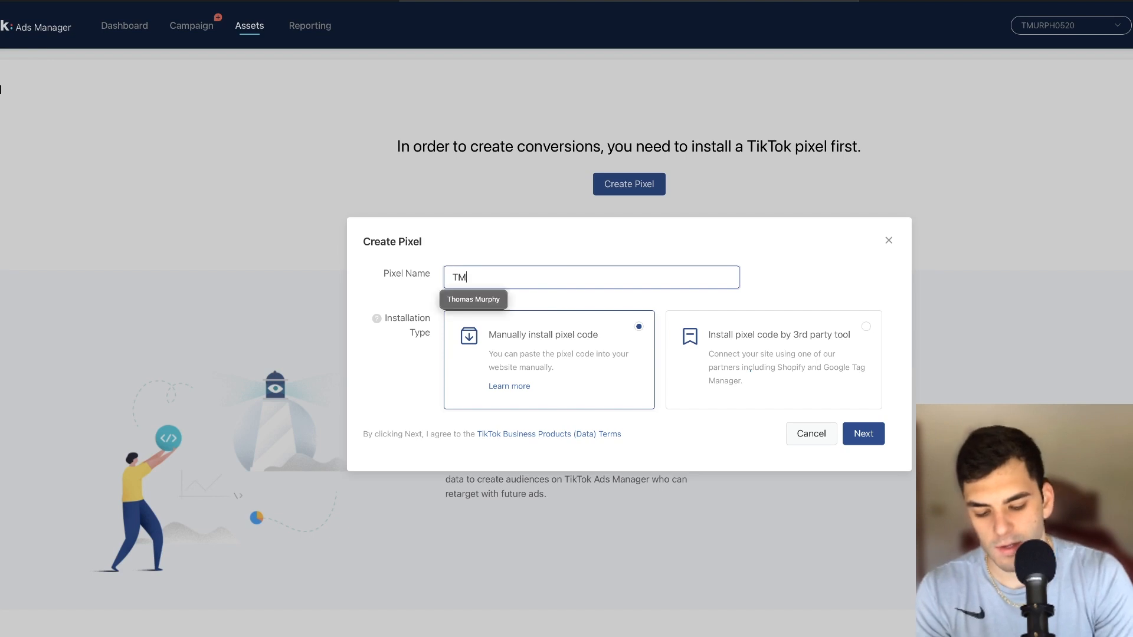
{"action": "left_click", "coordinate": [554, 247]}
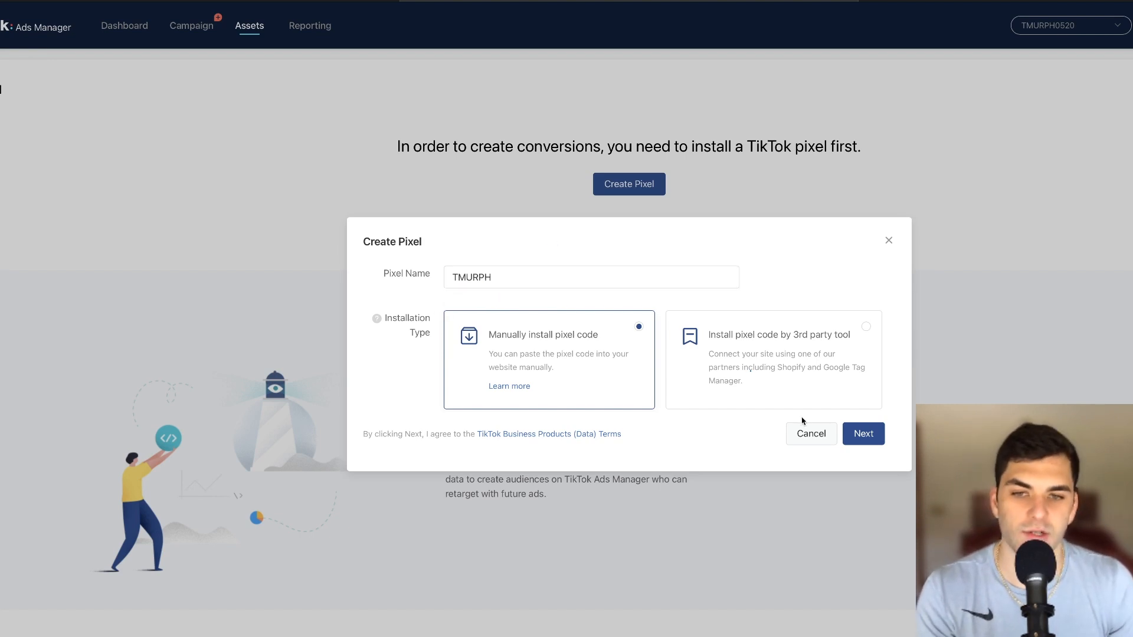
{"action": "left_click", "coordinate": [863, 447]}
Set the pixel's event rules to Standard Mode and proceed past the base code to the Set Rules stage.
{"action": "left_click", "coordinate": [543, 328]}
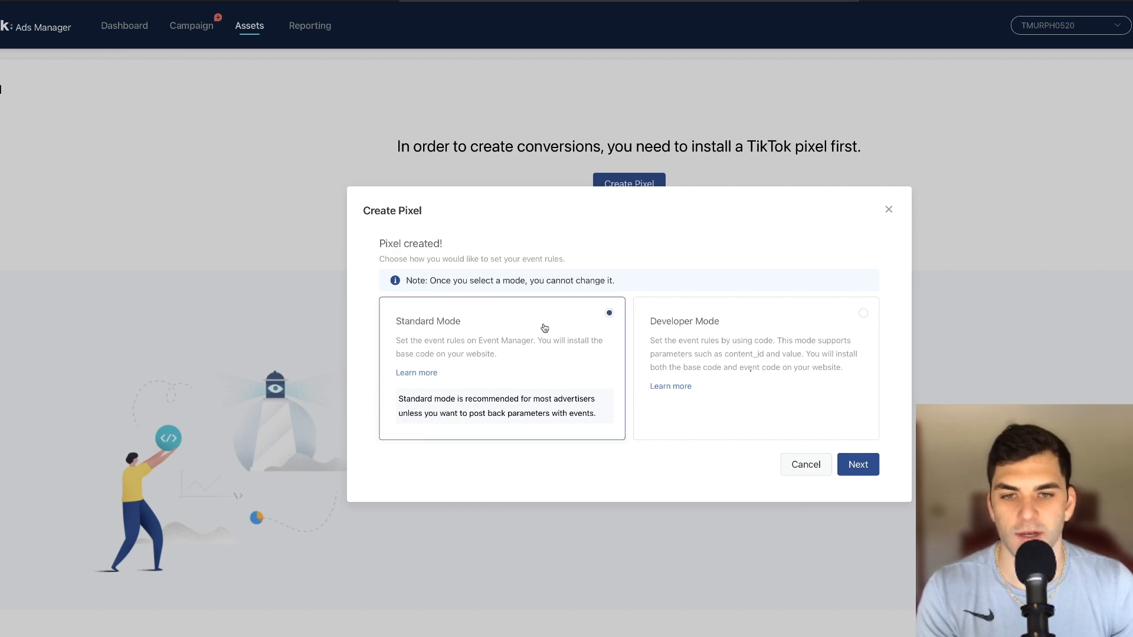
{"action": "left_click", "coordinate": [851, 466]}
{"action": "scroll", "coordinate": [785, 607], "scroll_direction": "down", "scroll_amount": 2}
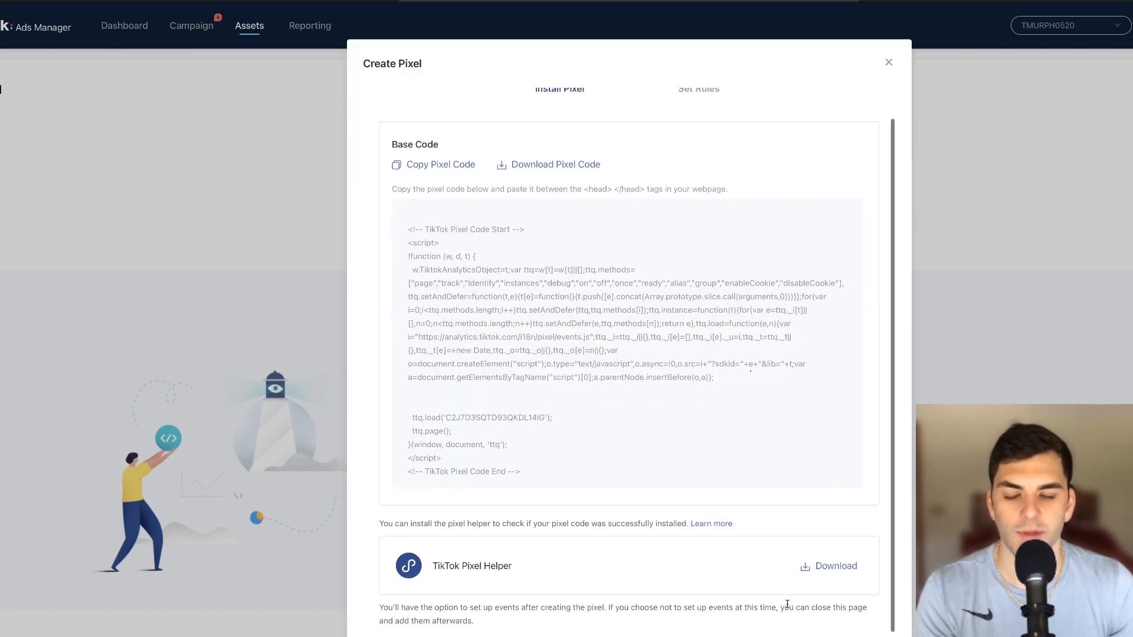
{"action": "left_click", "coordinate": [834, 631]}
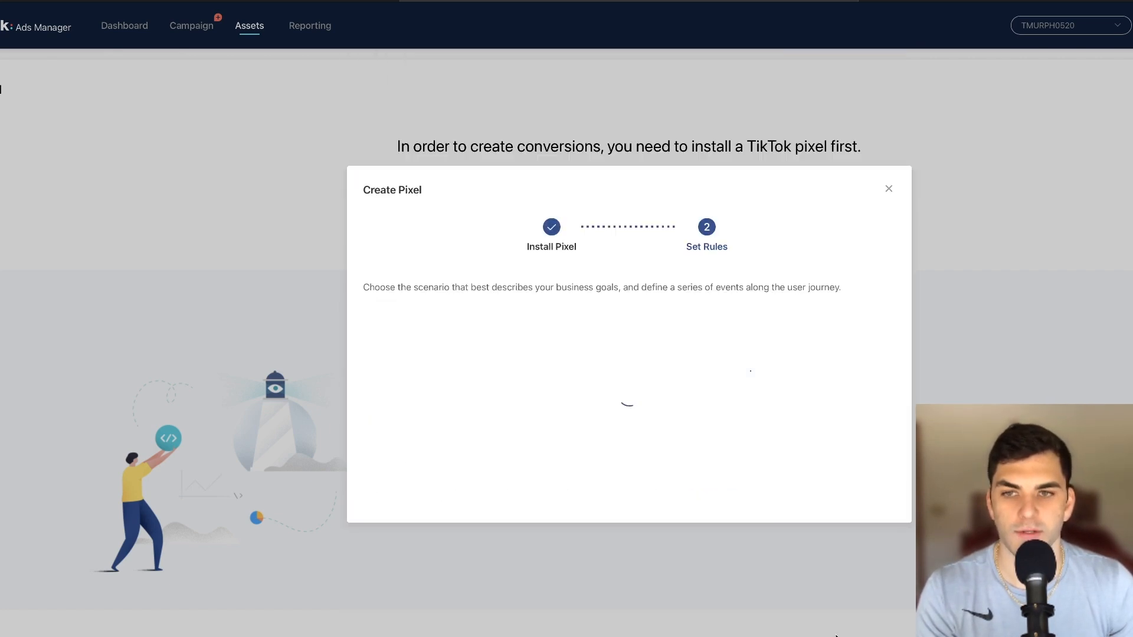
Choose the scenario with product details, cart, order and payment events, accept its default events and dismiss the rule walkthrough.
{"action": "left_click", "coordinate": [553, 281]}
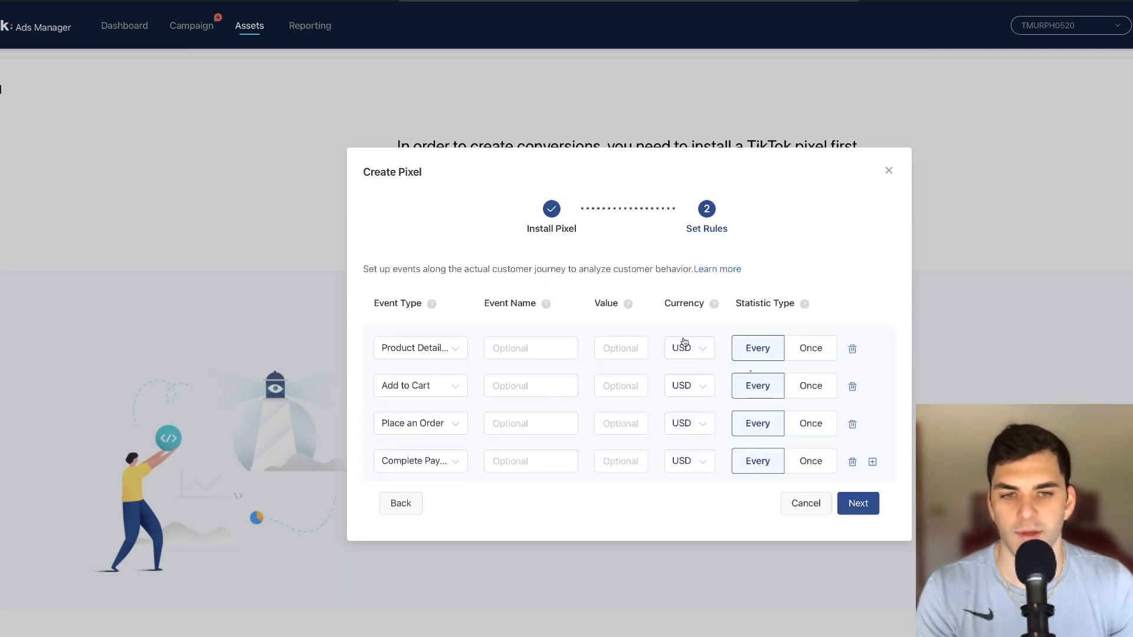
{"action": "left_click", "coordinate": [852, 502]}
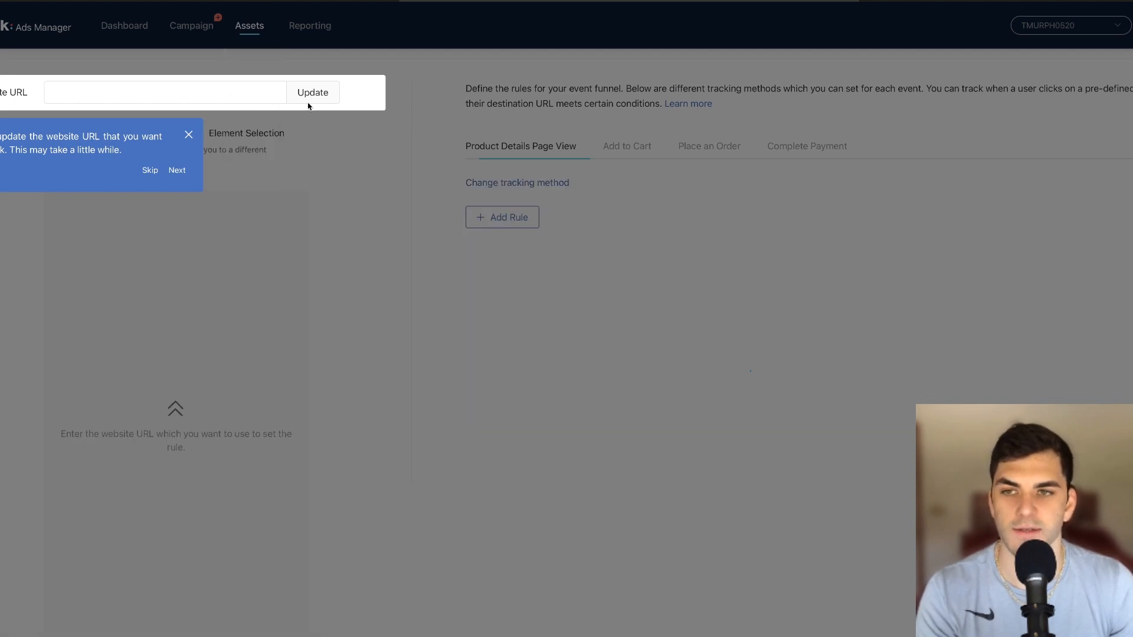
{"action": "left_click", "coordinate": [178, 175]}
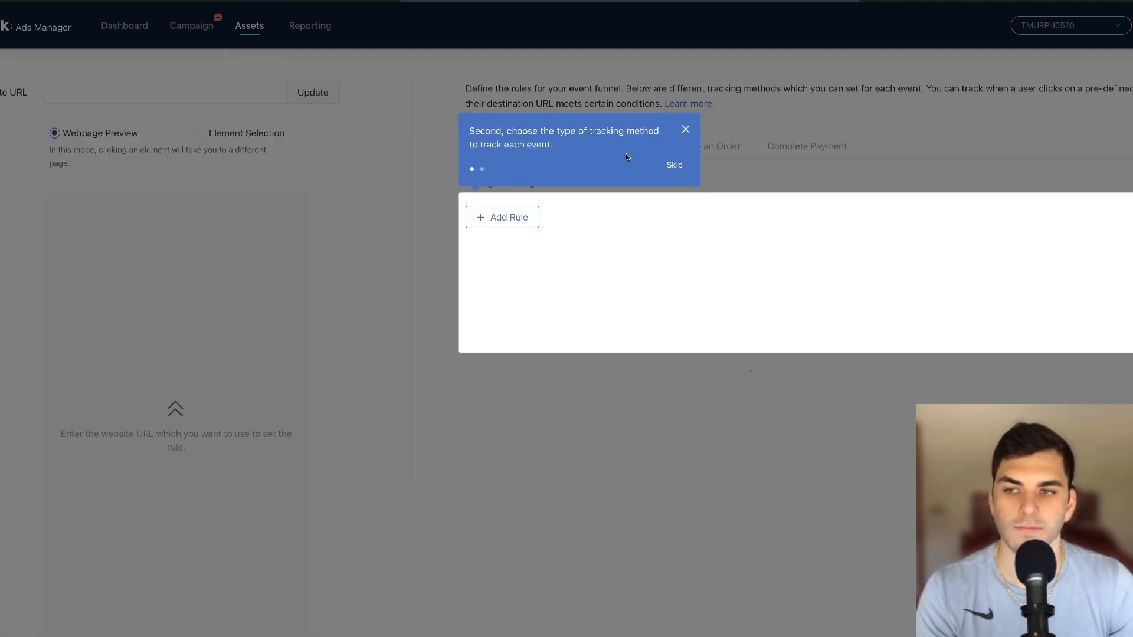
{"action": "left_click", "coordinate": [687, 130]}
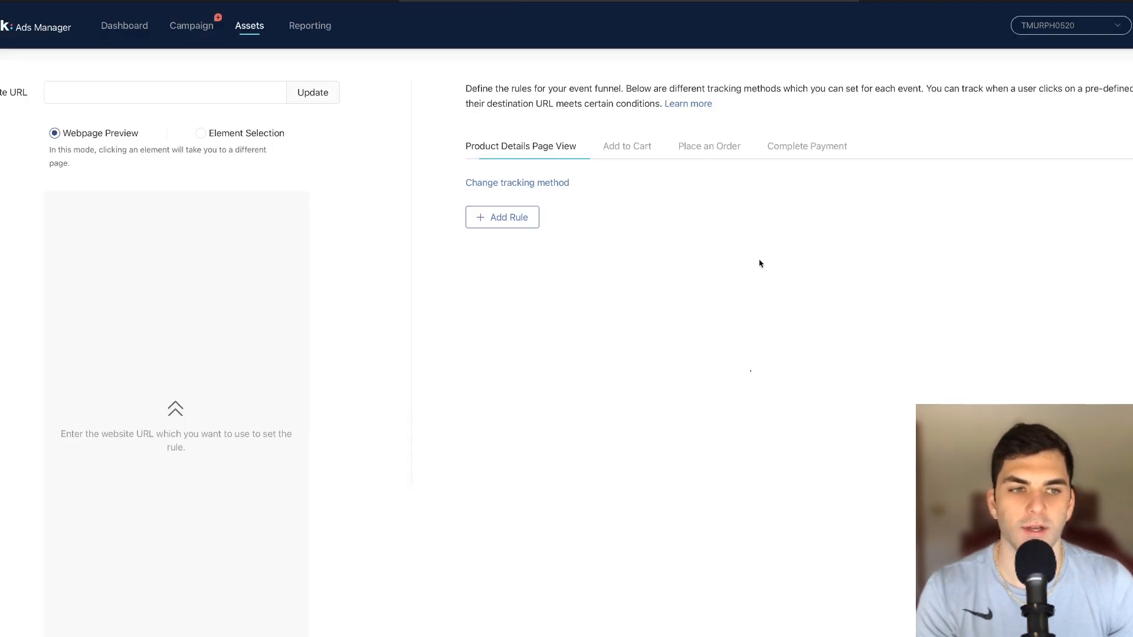
Try Click Events as the tracking method for the Product Details Page View event.
{"action": "left_click", "coordinate": [1097, 608]}
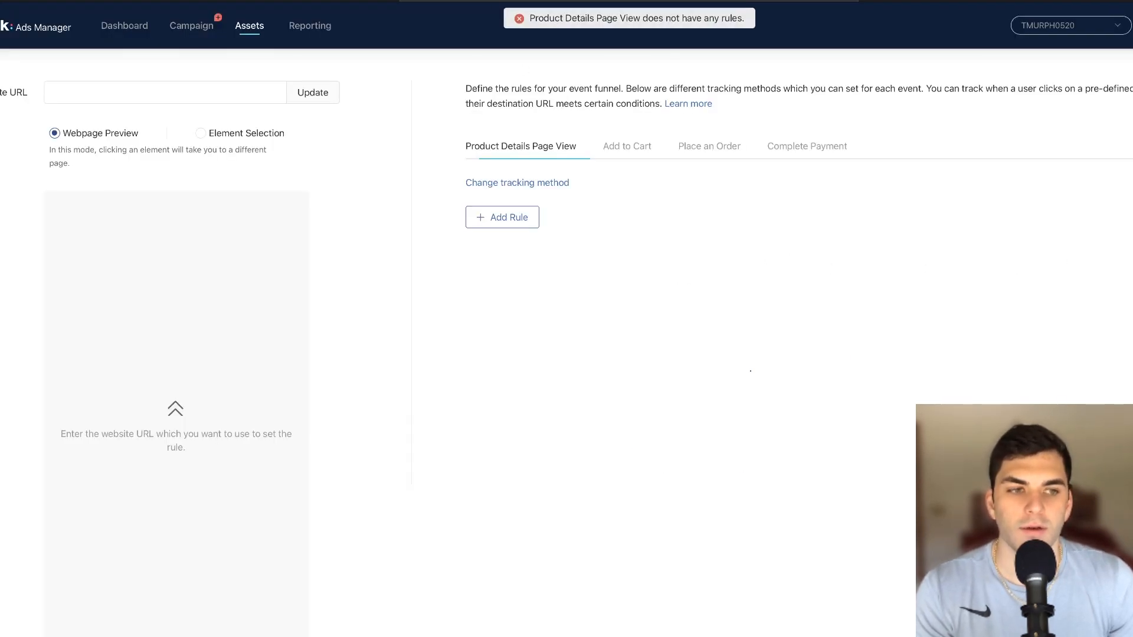
{"action": "left_click", "coordinate": [542, 186]}
{"action": "left_click", "coordinate": [554, 241]}
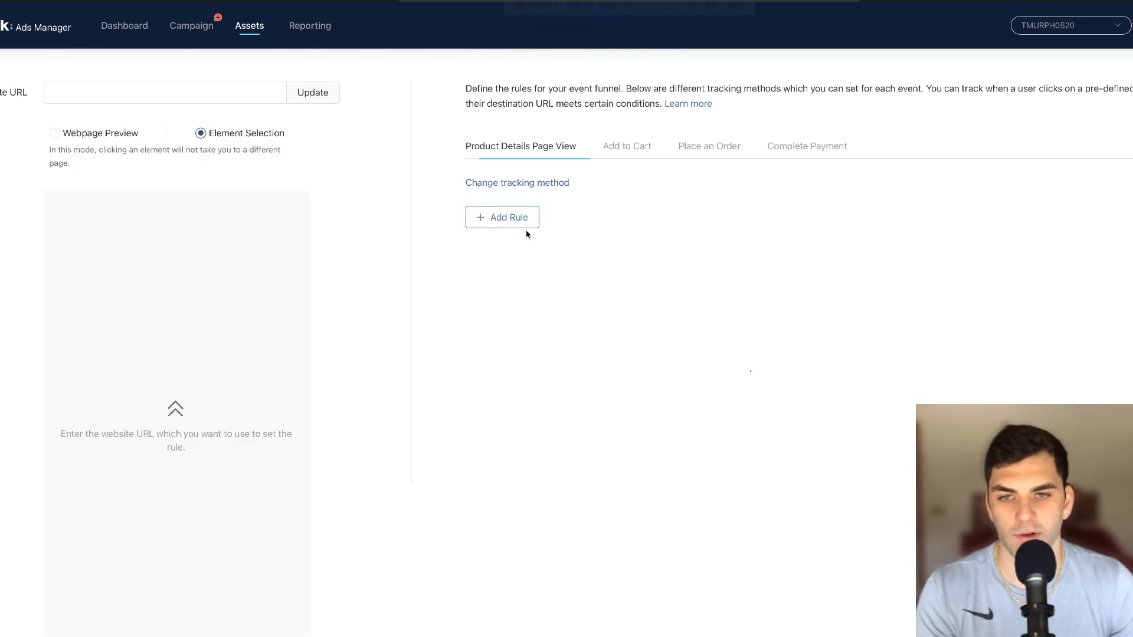
Track Product Details Page View by Destination URL with a rule that the page URL contains "products".
{"action": "left_click", "coordinate": [530, 183]}
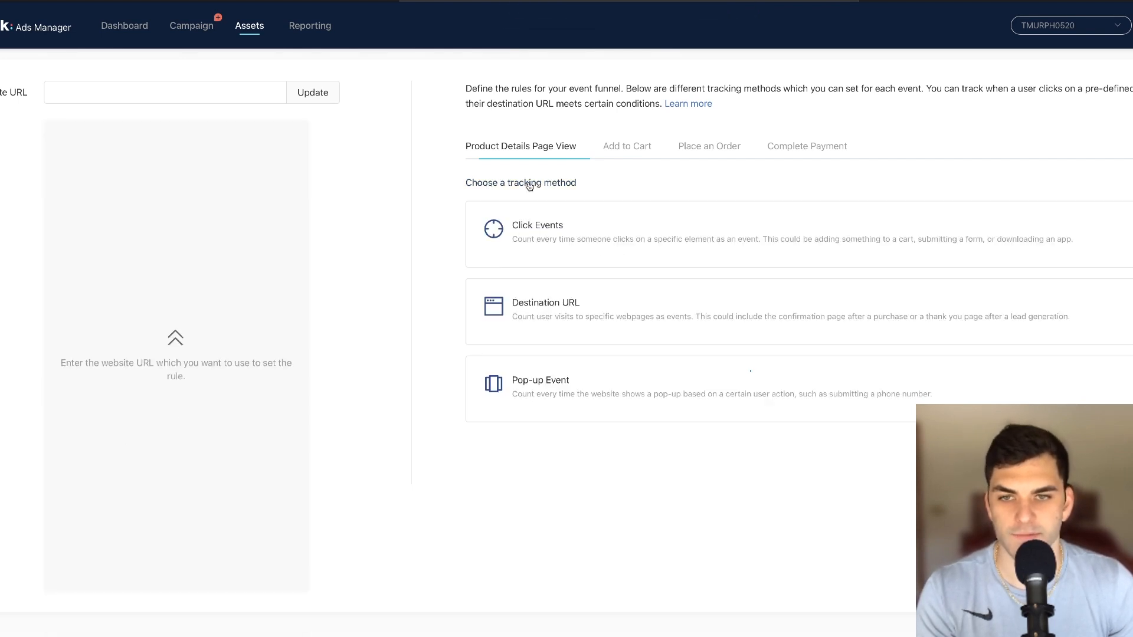
{"action": "left_click", "coordinate": [628, 328]}
{"action": "left_click", "coordinate": [558, 227]}
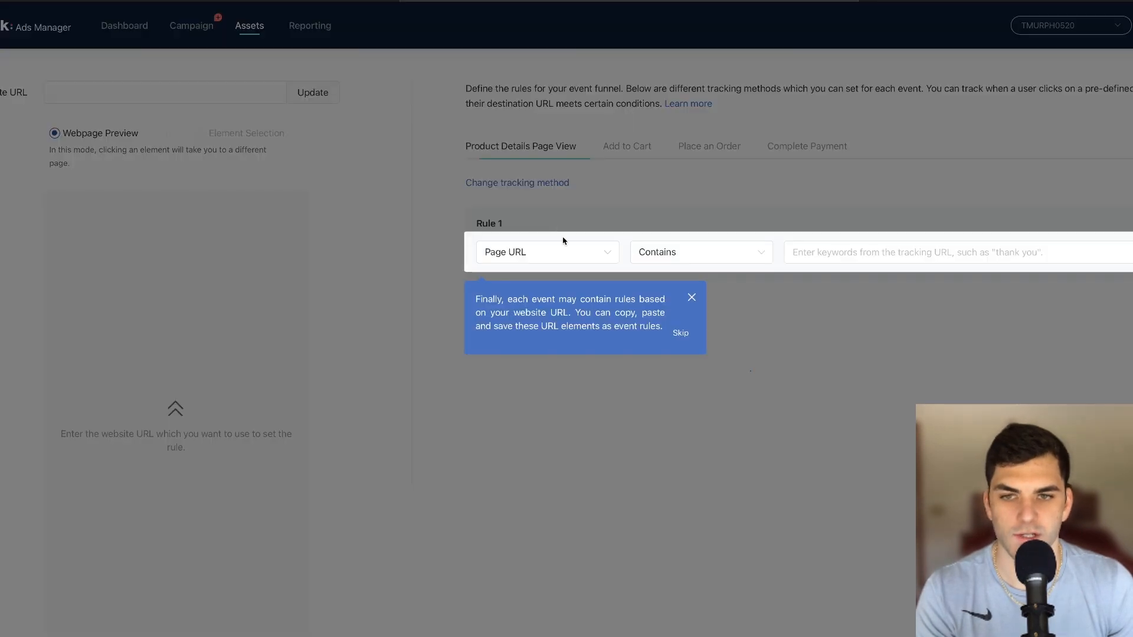
{"action": "left_click", "coordinate": [691, 297]}
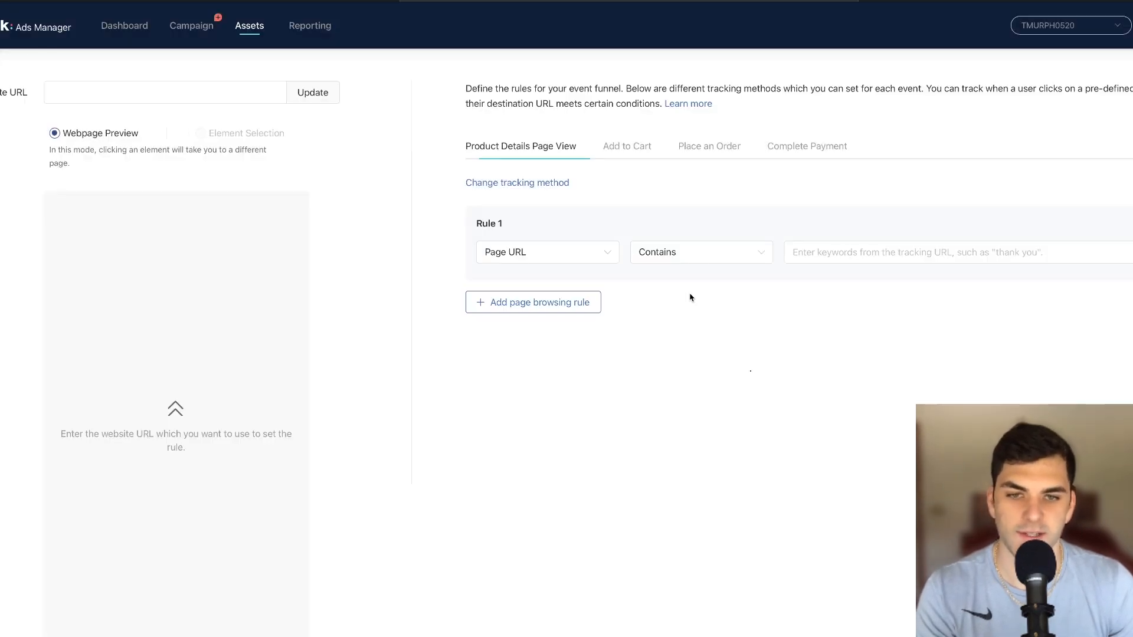
{"action": "left_click", "coordinate": [808, 249]}
{"action": "type", "text": "prd"}
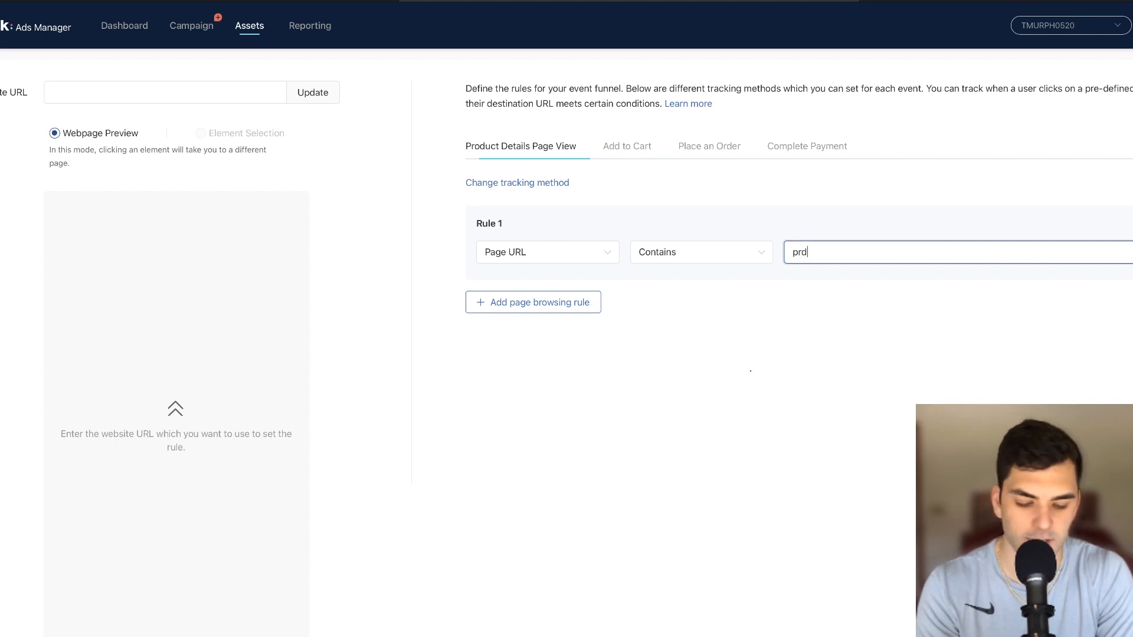
{"action": "key", "text": "Return"}
{"action": "key", "text": "BackSpace"}
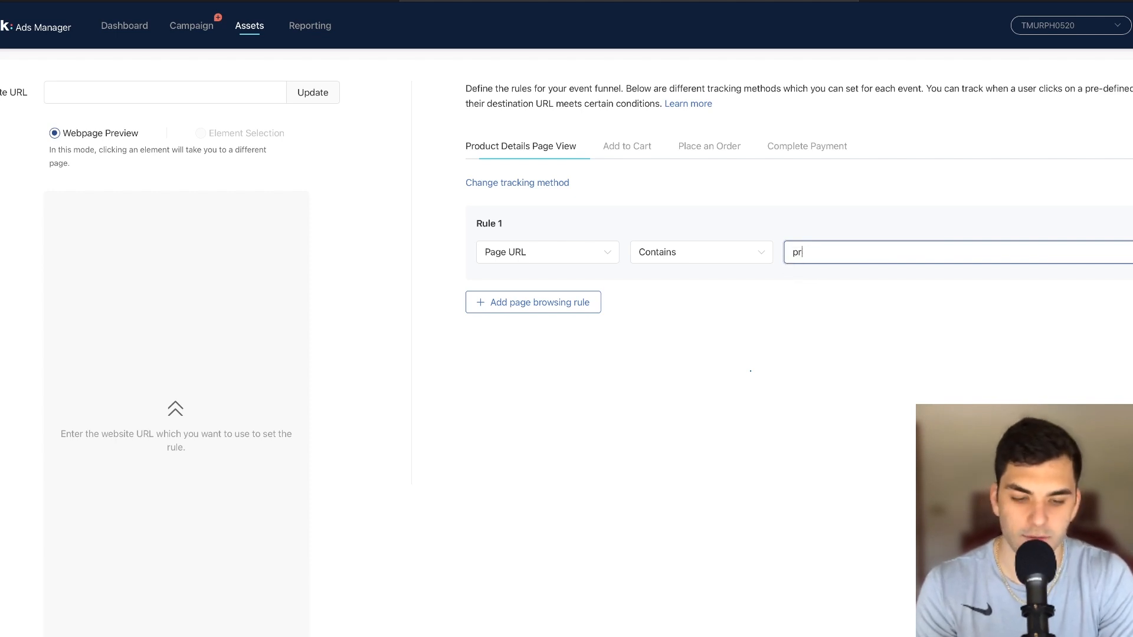
{"action": "type", "text": "oduc"}
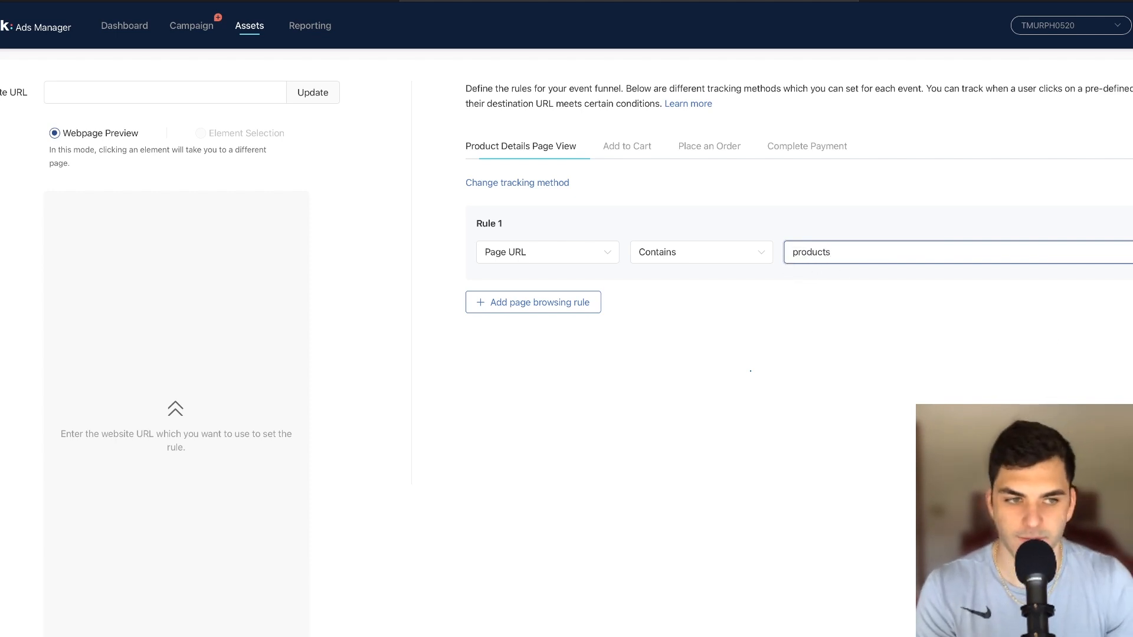
{"action": "type", "text": "ts"}
{"action": "key", "text": "Return"}
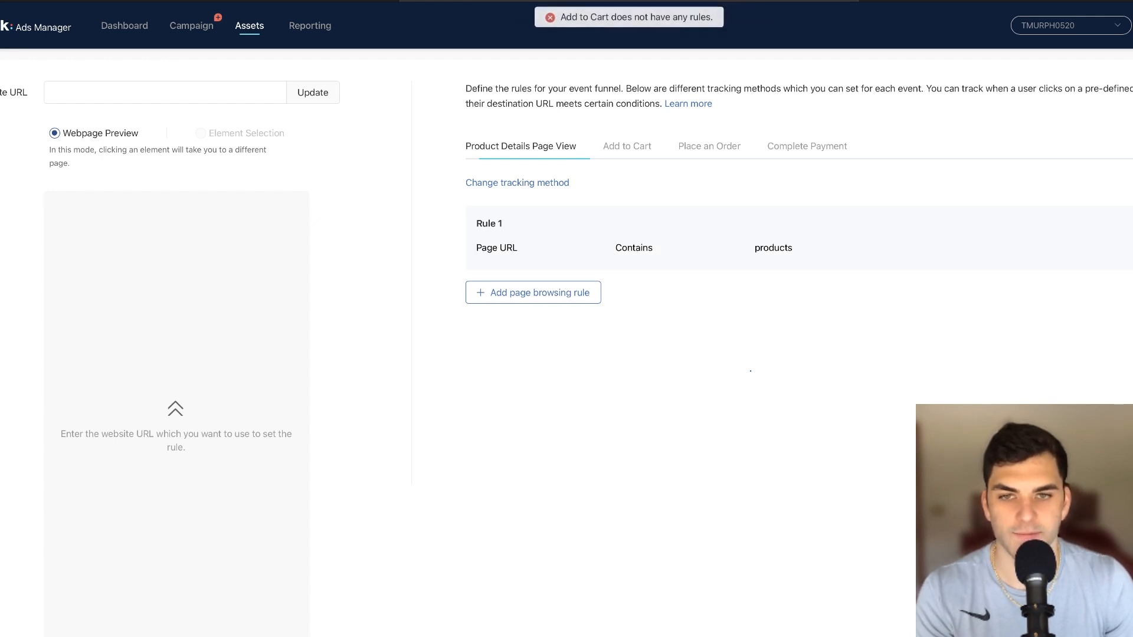
Track Add to Cart by Destination URL with a rule that the page URL contains "cart".
{"action": "left_click", "coordinate": [630, 148]}
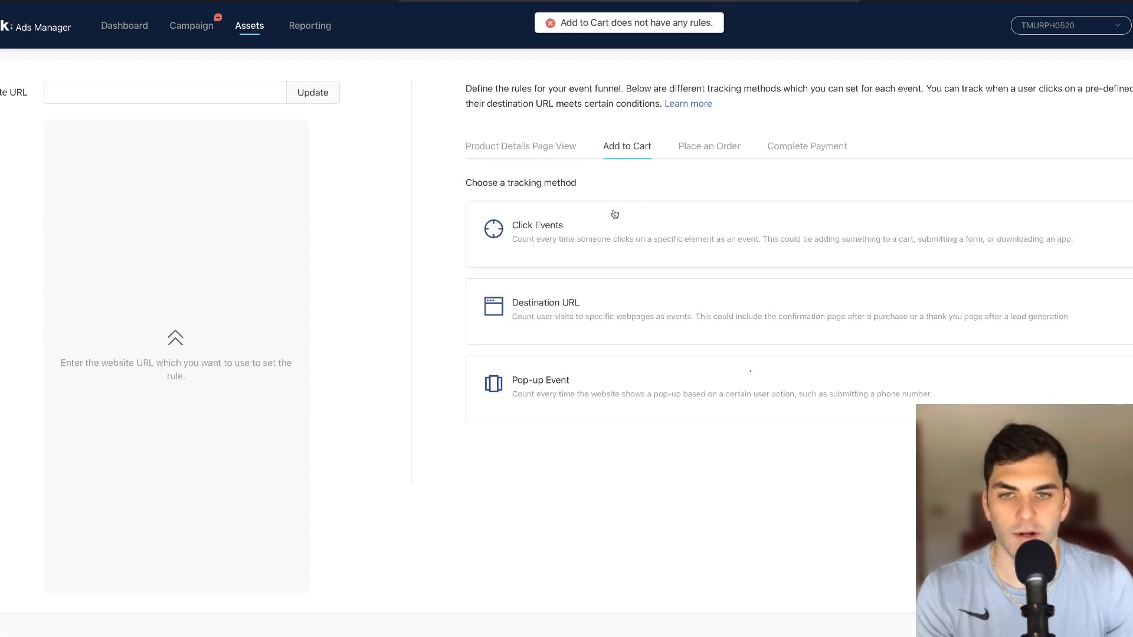
{"action": "left_click", "coordinate": [601, 312]}
{"action": "left_click", "coordinate": [569, 217]}
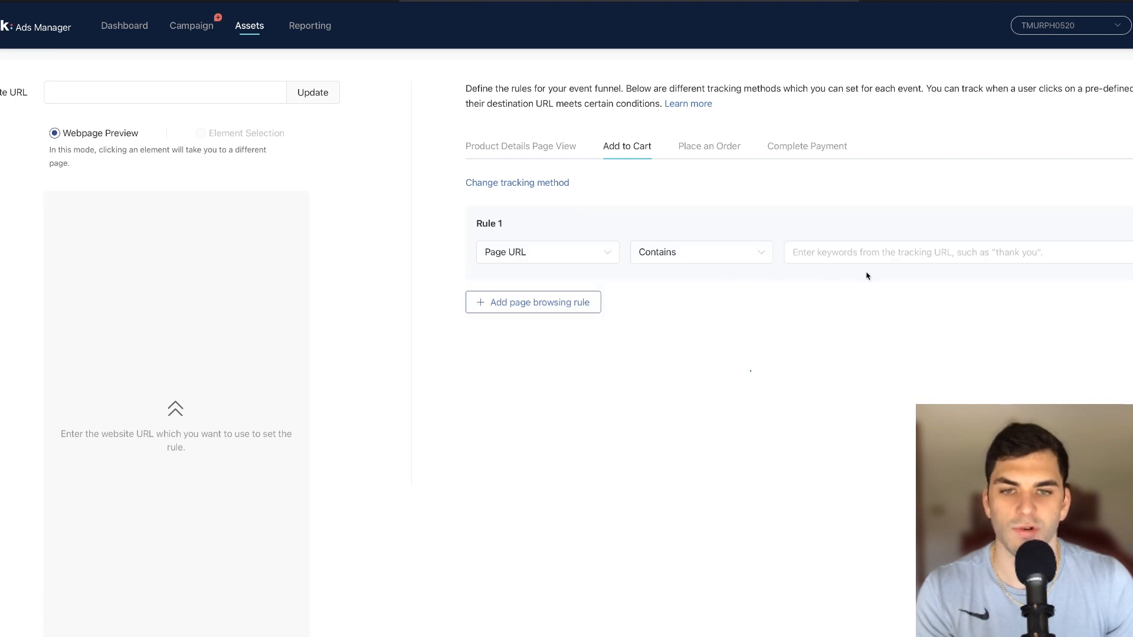
{"action": "left_click", "coordinate": [892, 262]}
{"action": "type", "text": "cart"}
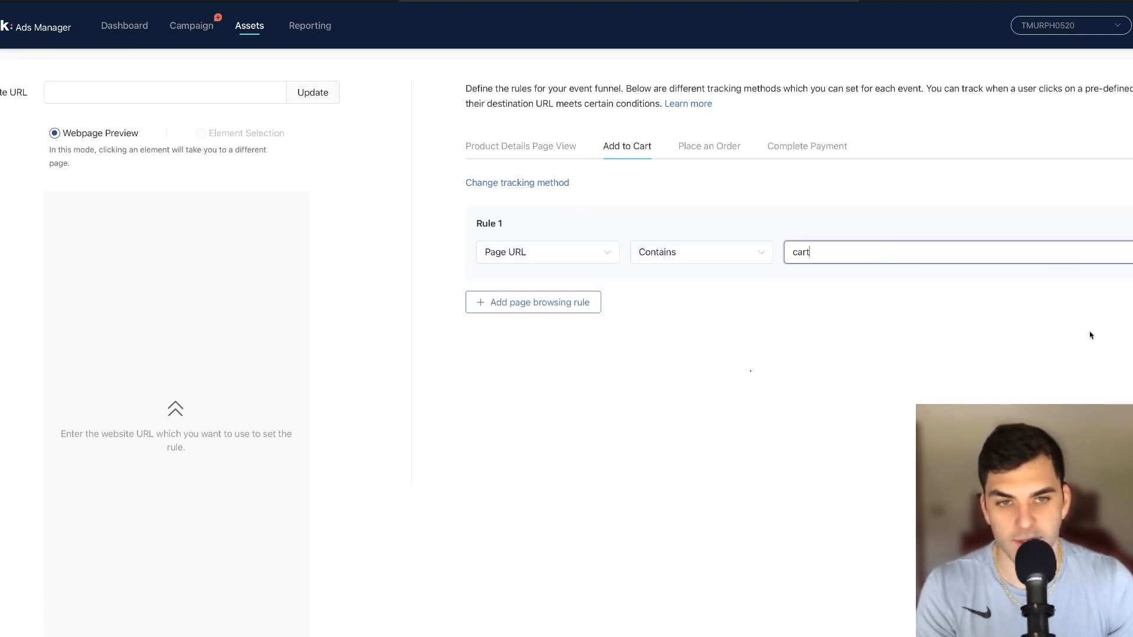
{"action": "key", "text": "Return"}
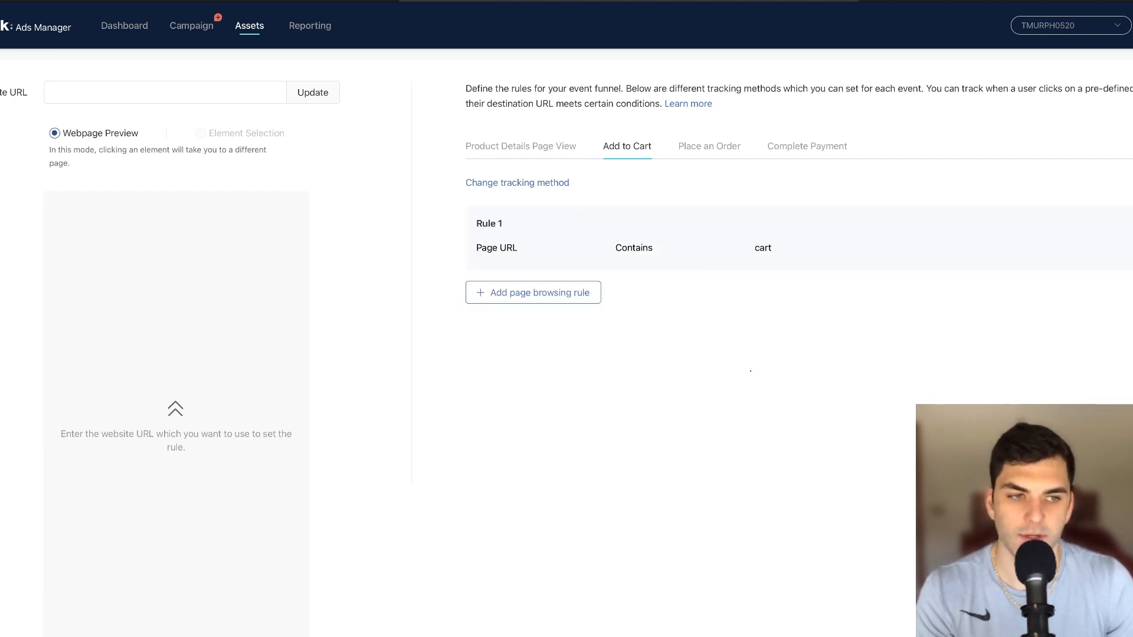
Track Place an Order by Destination URL with a rule that the page URL contains "checkout".
{"action": "left_click", "coordinate": [706, 151]}
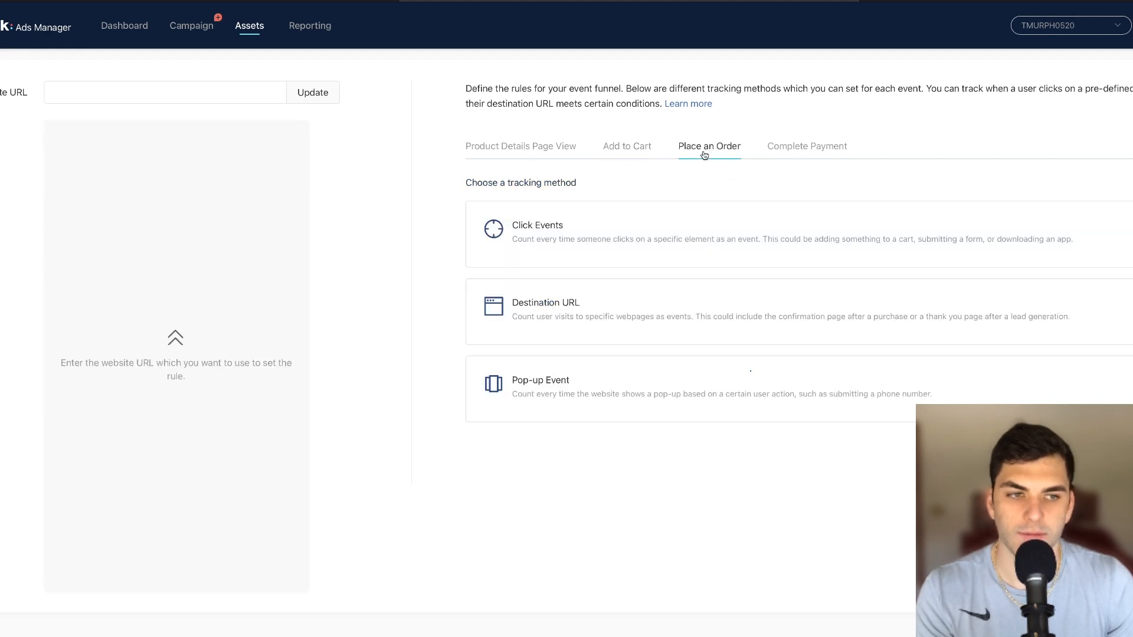
{"action": "left_click", "coordinate": [617, 302]}
{"action": "left_click", "coordinate": [522, 219]}
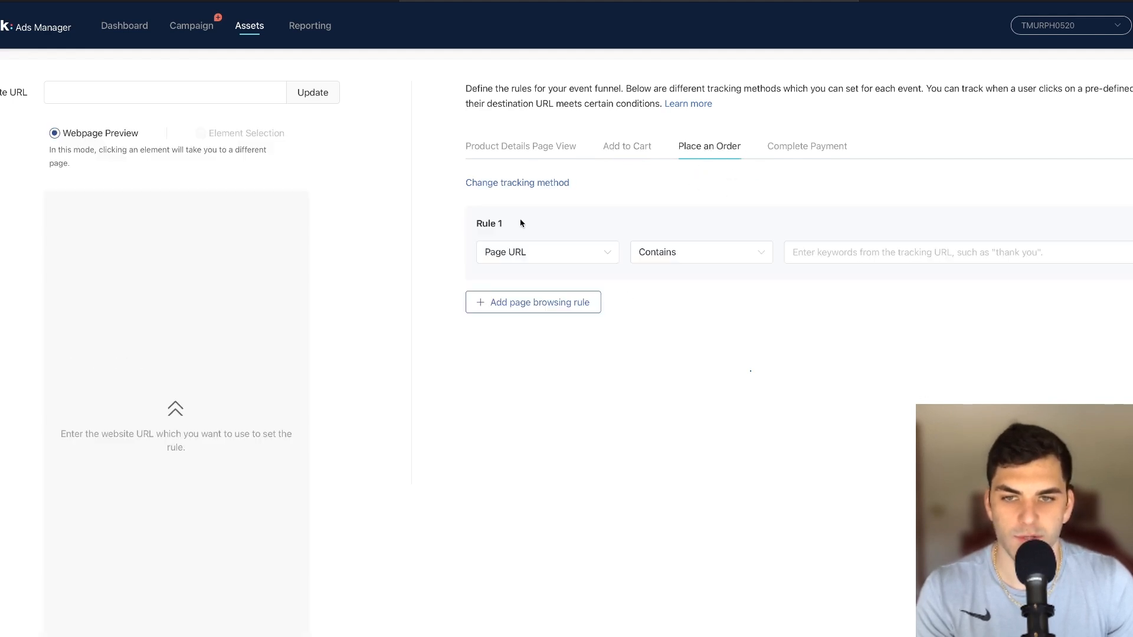
{"action": "left_click", "coordinate": [798, 248]}
{"action": "type", "text": "checkout"}
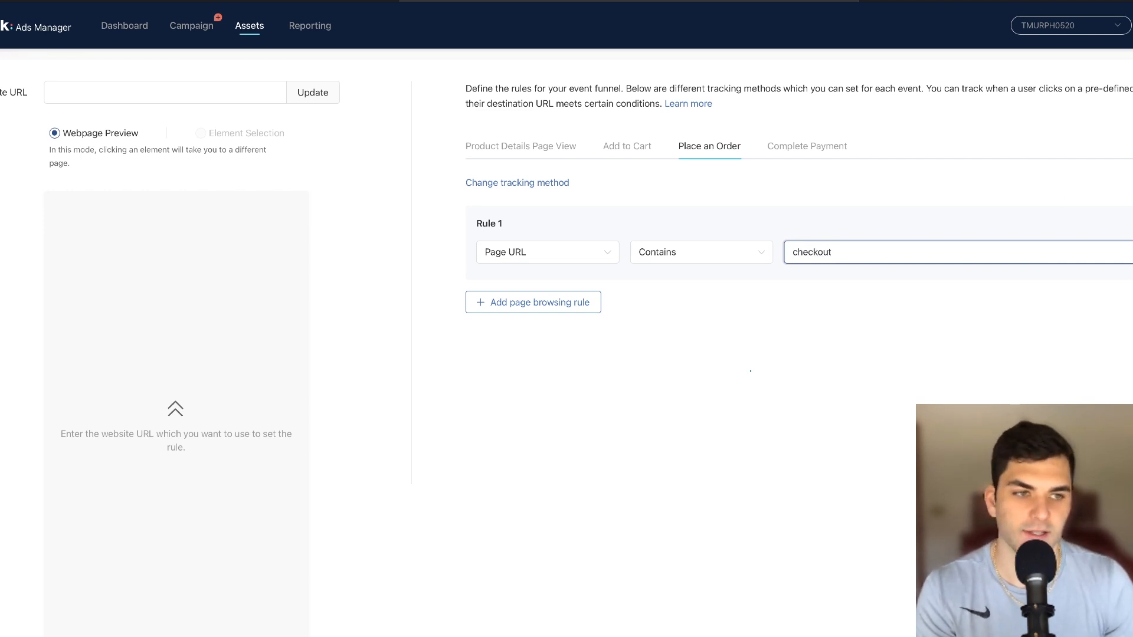
{"action": "key", "text": "Return"}
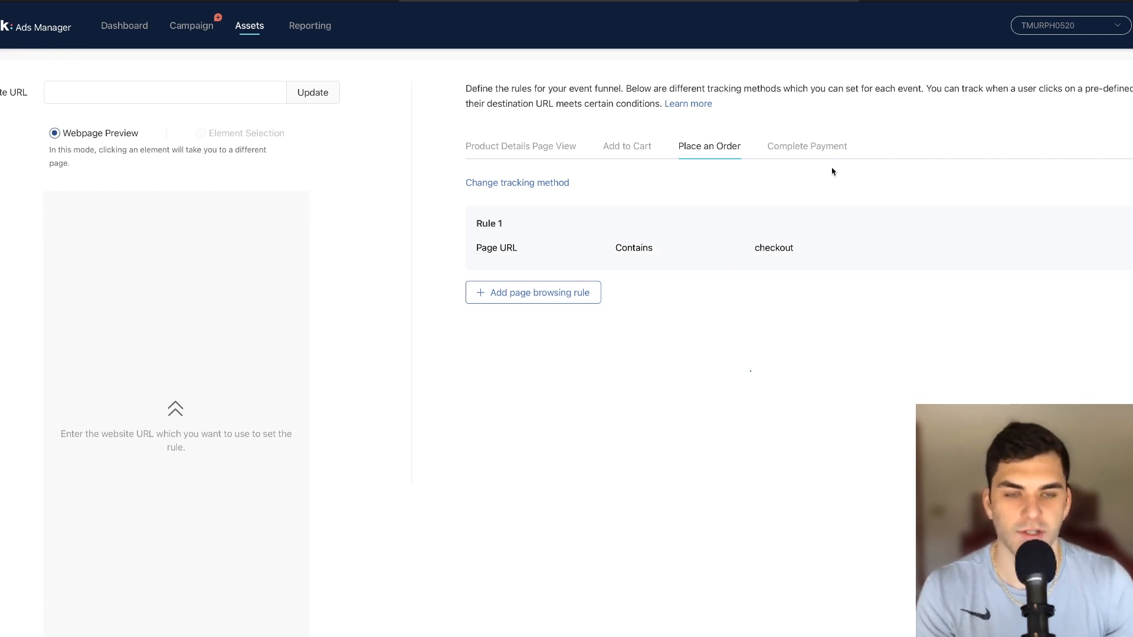
Track Complete Payment by Destination URL with a rule that the page URL contains "thank-you".
{"action": "left_click", "coordinate": [813, 148]}
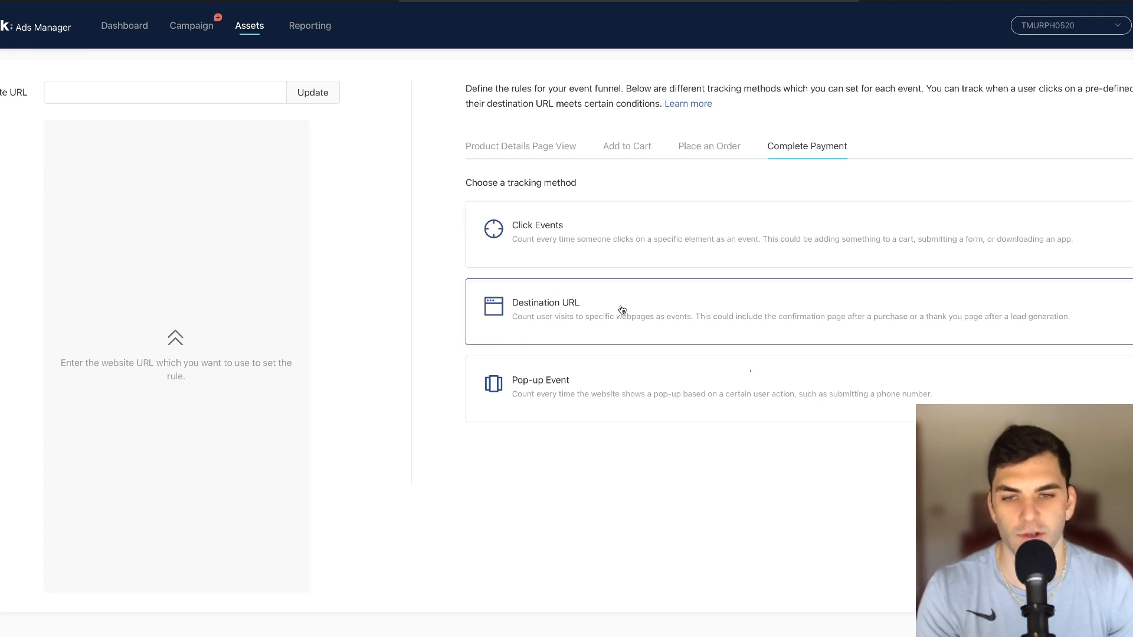
{"action": "left_click", "coordinate": [622, 310]}
{"action": "left_click", "coordinate": [557, 222]}
{"action": "left_click", "coordinate": [895, 254]}
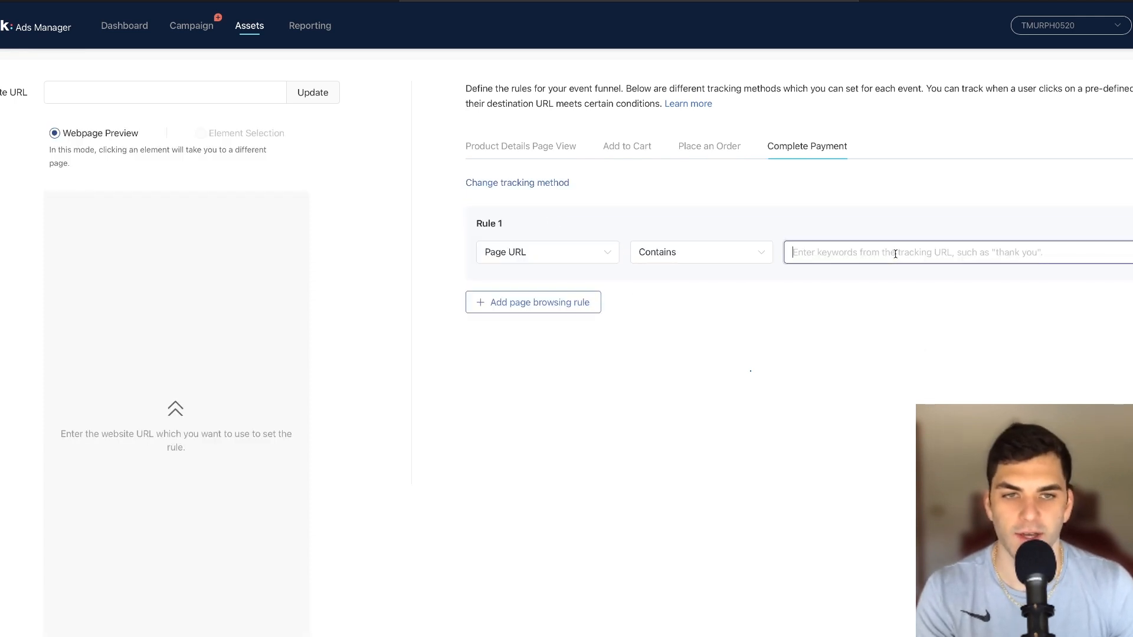
{"action": "type", "text": "thank-you"}
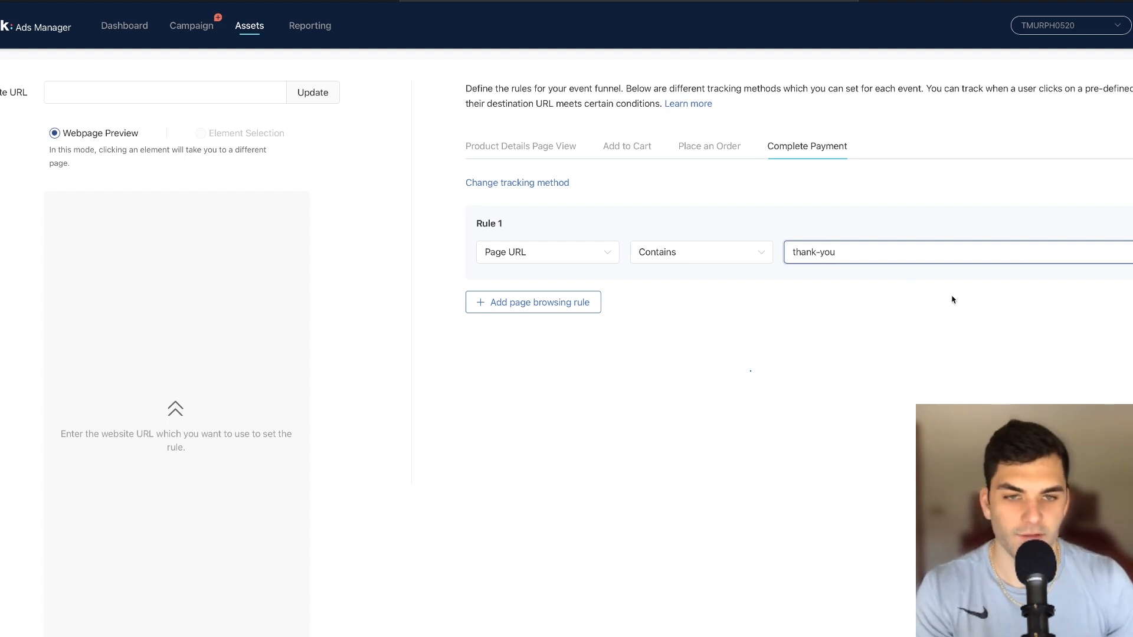
{"action": "left_click", "coordinate": [953, 300]}
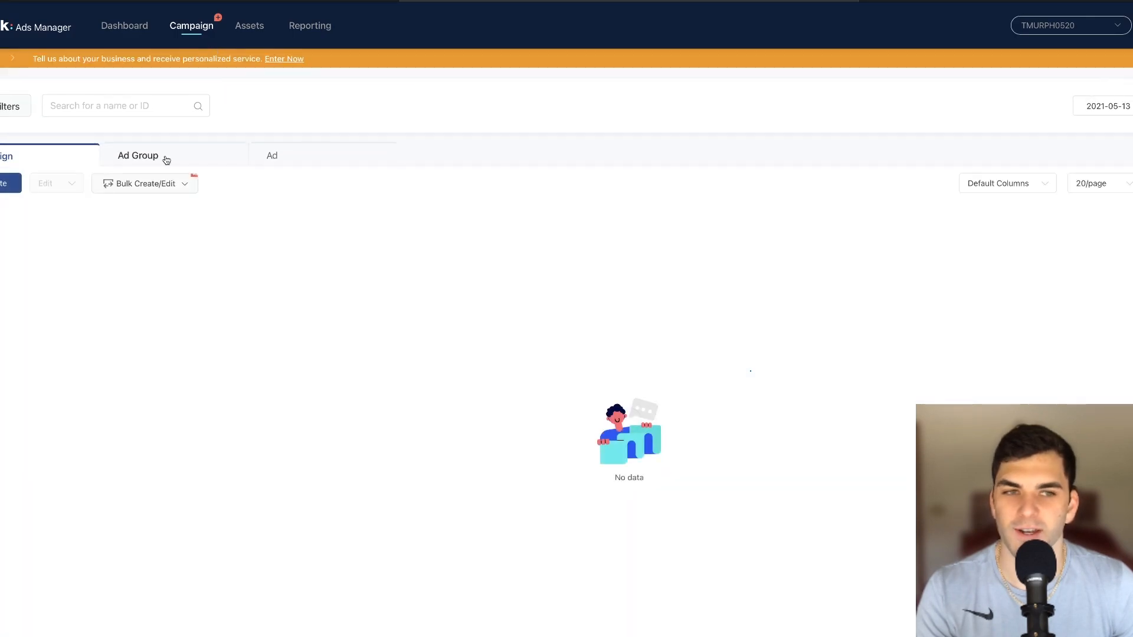
Create a campaign by continuing from the last edit and choose Conversions as the advertising objective.
{"action": "left_click", "coordinate": [6, 185]}
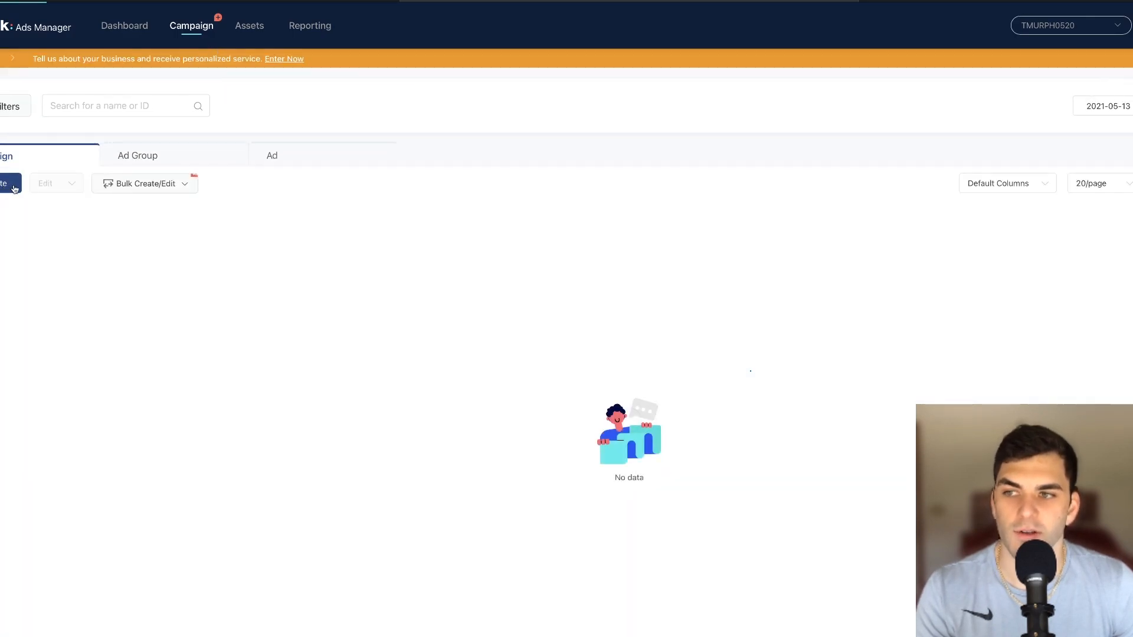
{"action": "left_click", "coordinate": [940, 341]}
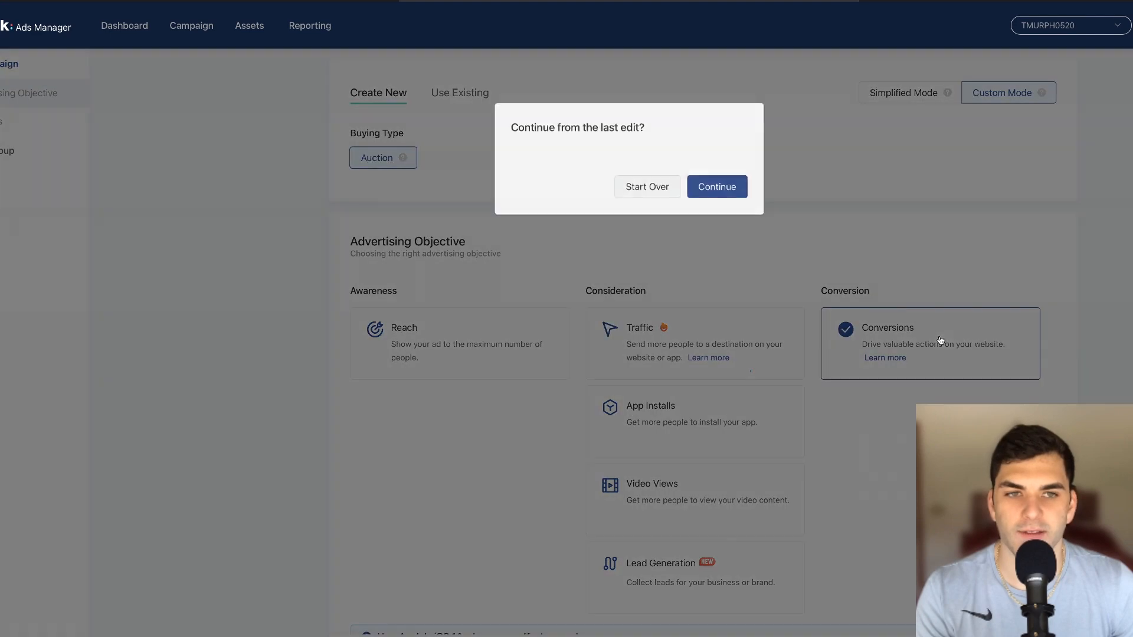
{"action": "left_click", "coordinate": [730, 188]}
{"action": "scroll", "coordinate": [934, 360], "scroll_direction": "down", "scroll_amount": 1}
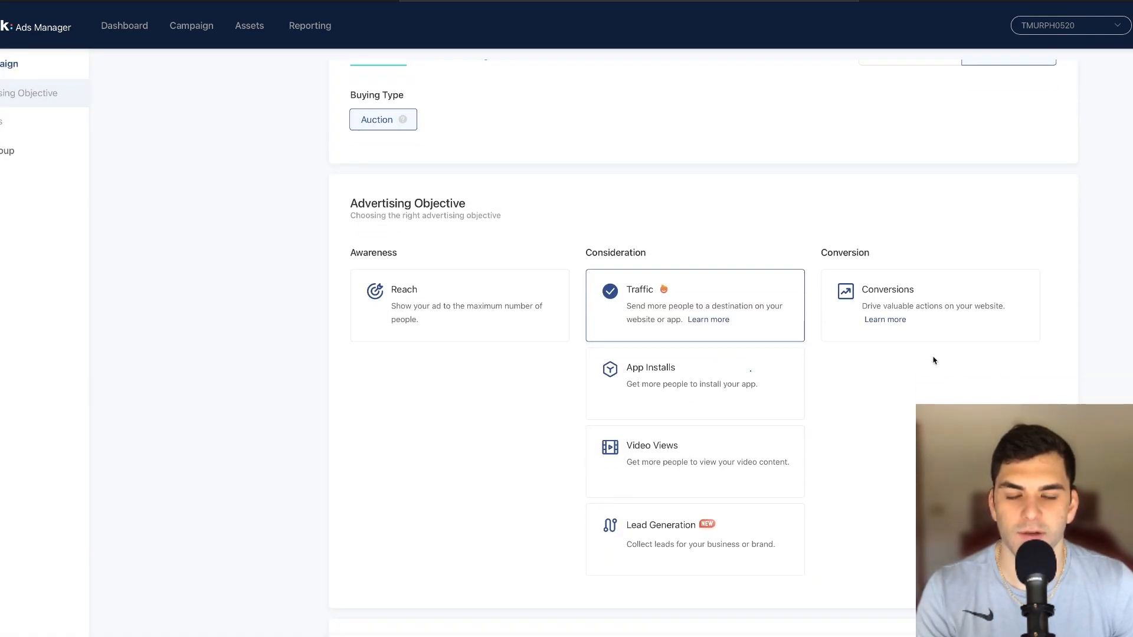
{"action": "left_click", "coordinate": [905, 277]}
Name the campaign "Brand Name - Testing" and continue to the ad group settings.
{"action": "scroll", "coordinate": [734, 425], "scroll_direction": "down", "scroll_amount": 5}
{"action": "left_click", "coordinate": [590, 470]}
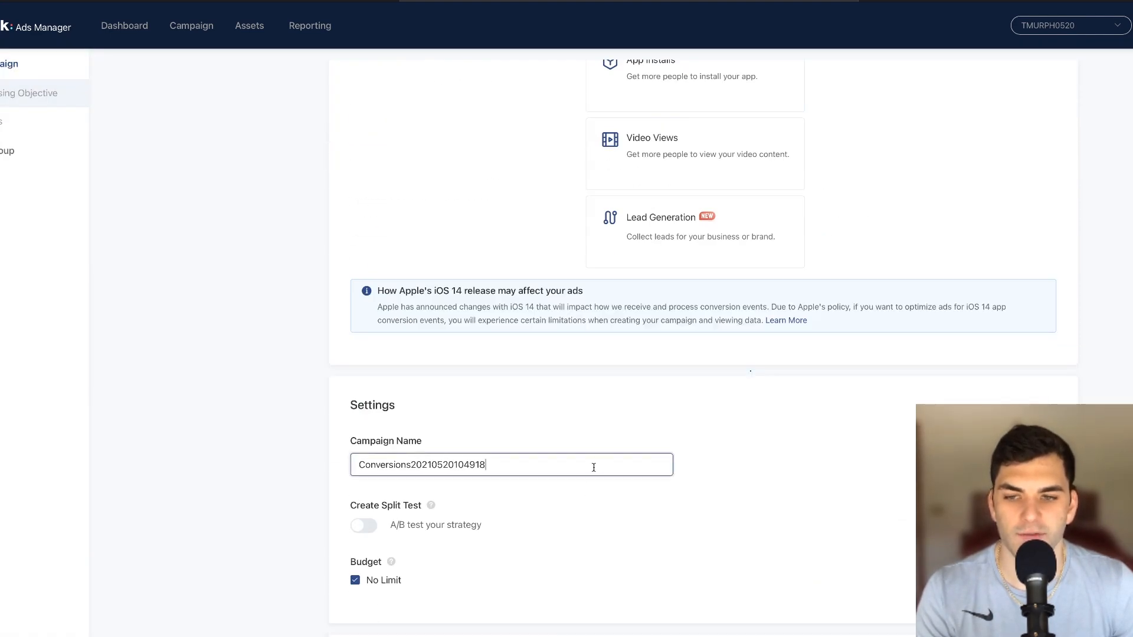
{"action": "double_click", "coordinate": [588, 472]}
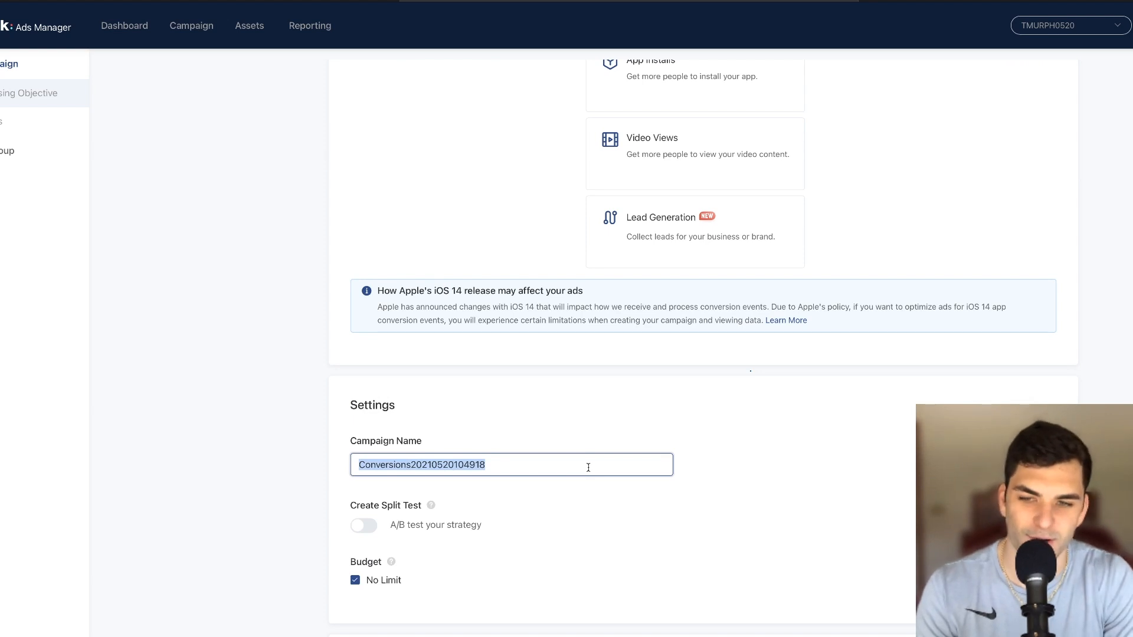
{"action": "type", "text": "Brand Name - Testing"}
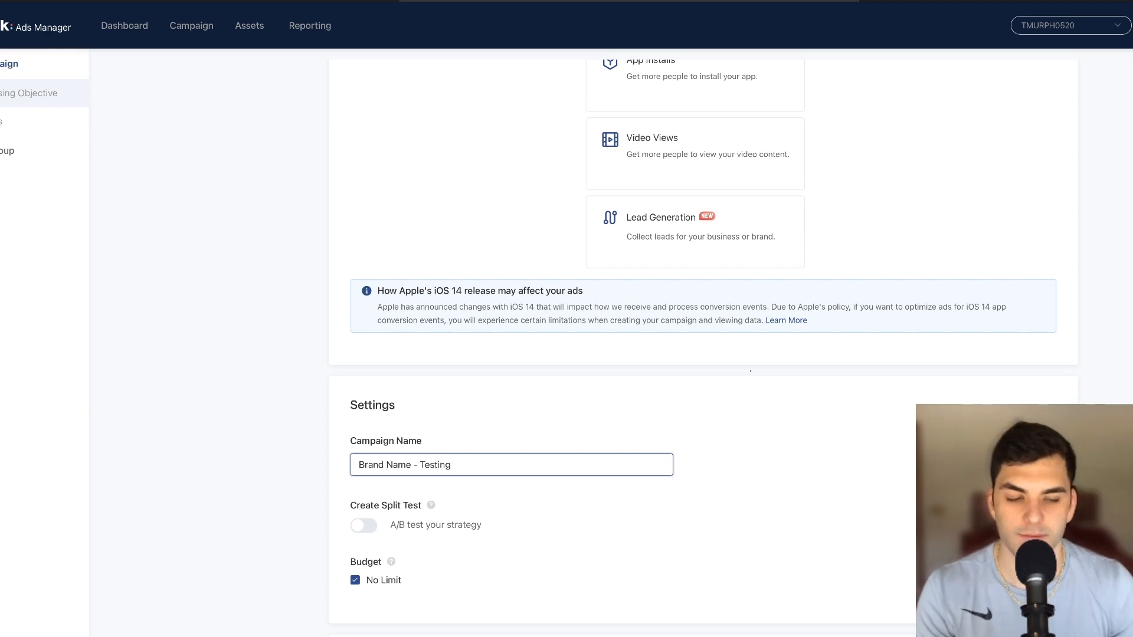
{"action": "left_click", "coordinate": [1042, 632]}
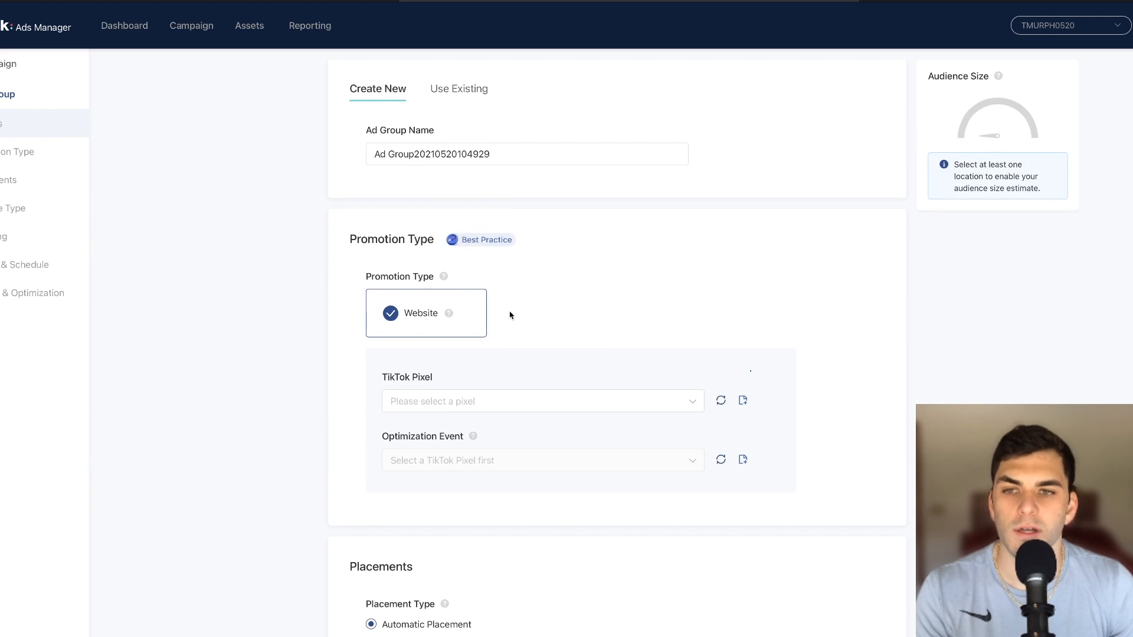
Name the ad group "US + CA,Broad,Manual,18-55+M/F, A1".
{"action": "scroll", "coordinate": [511, 315], "scroll_direction": "down", "scroll_amount": 1}
{"action": "triple_click", "coordinate": [479, 126]}
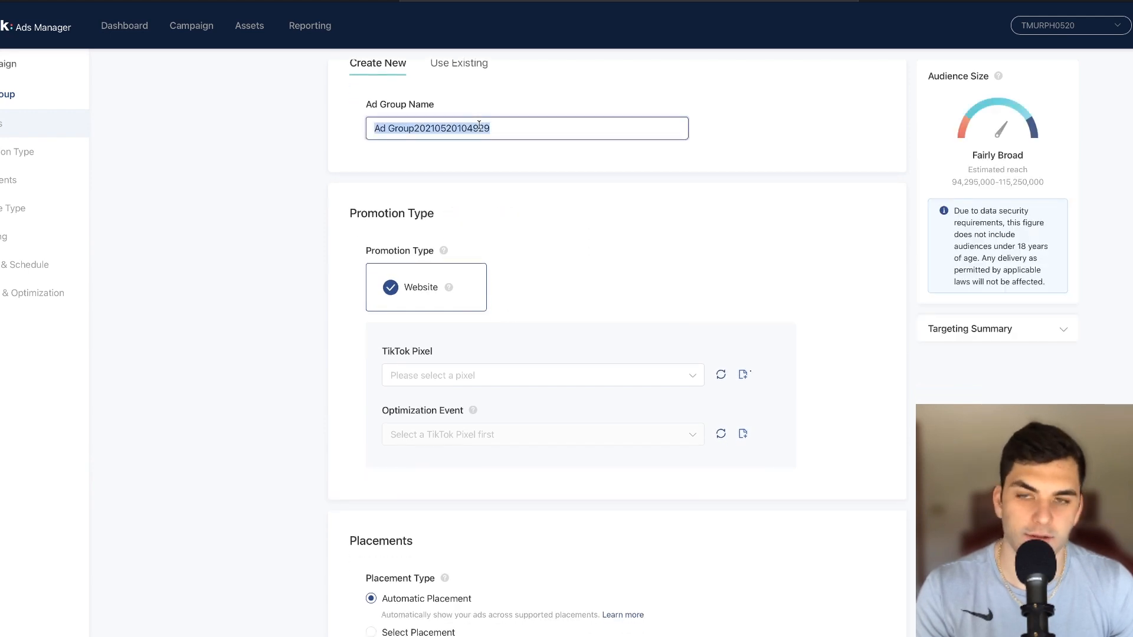
{"action": "type", "text": "Broad,Manual,18-55+M/F, A1"}
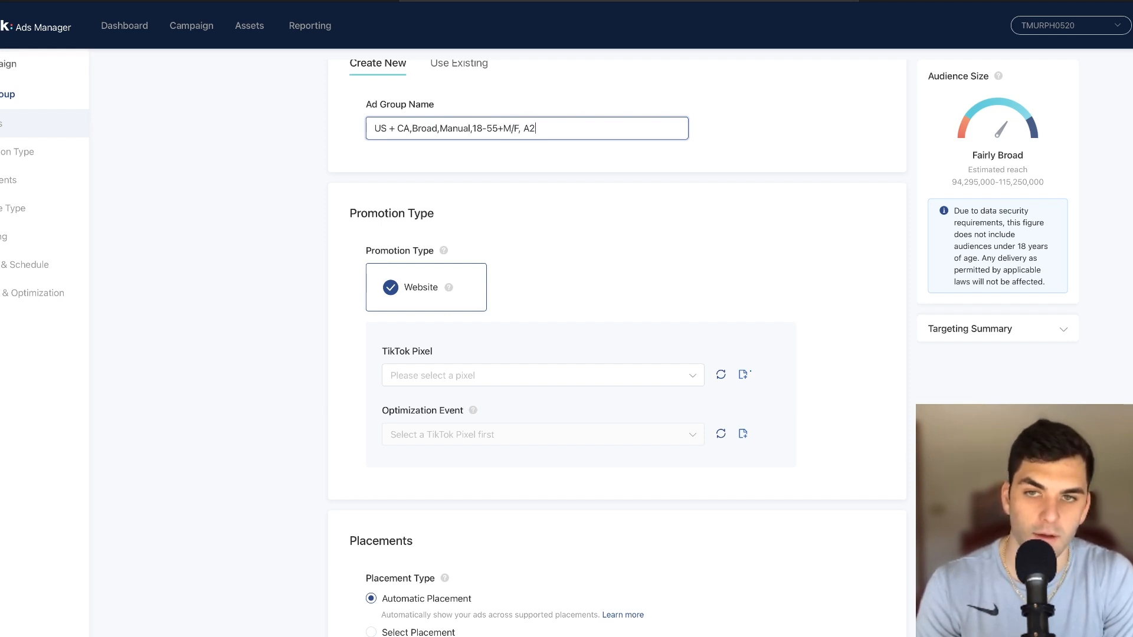
Select the existing TikTok pixel for the website promotion and set the optimization event to Complete Payment.
{"action": "scroll", "coordinate": [631, 179], "scroll_direction": "down", "scroll_amount": 1}
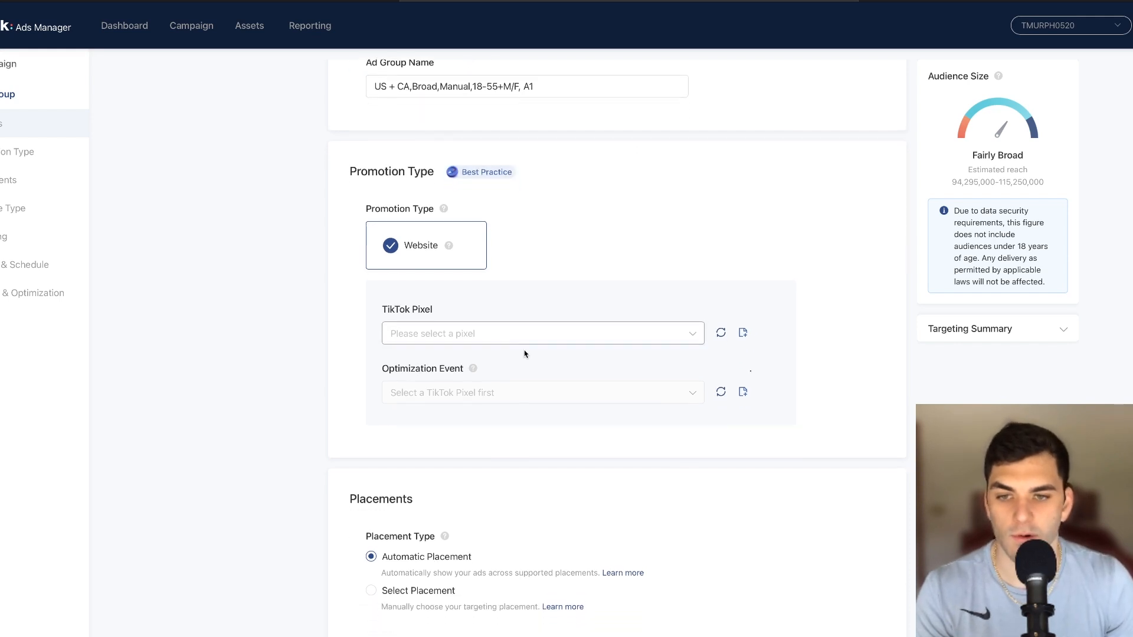
{"action": "left_click", "coordinate": [506, 336]}
{"action": "left_click", "coordinate": [494, 369]}
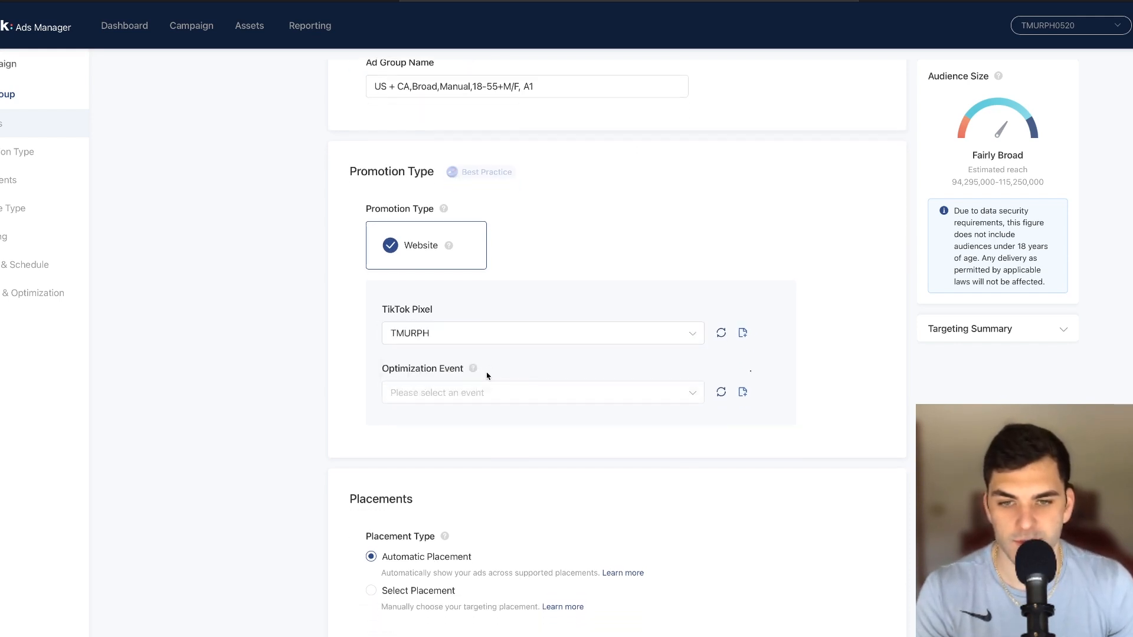
{"action": "left_click", "coordinate": [480, 391]}
{"action": "left_click", "coordinate": [493, 423]}
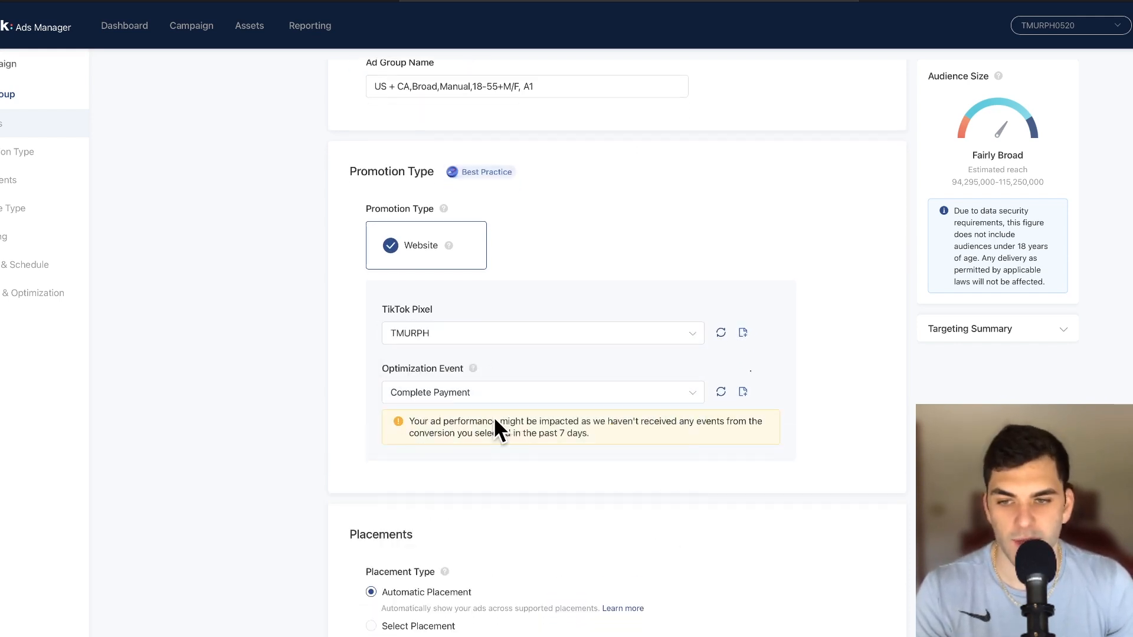
{"action": "scroll", "coordinate": [404, 427], "scroll_direction": "down", "scroll_amount": 1}
{"action": "left_click_drag", "start_coordinate": [607, 391], "coordinate": [371, 387]}
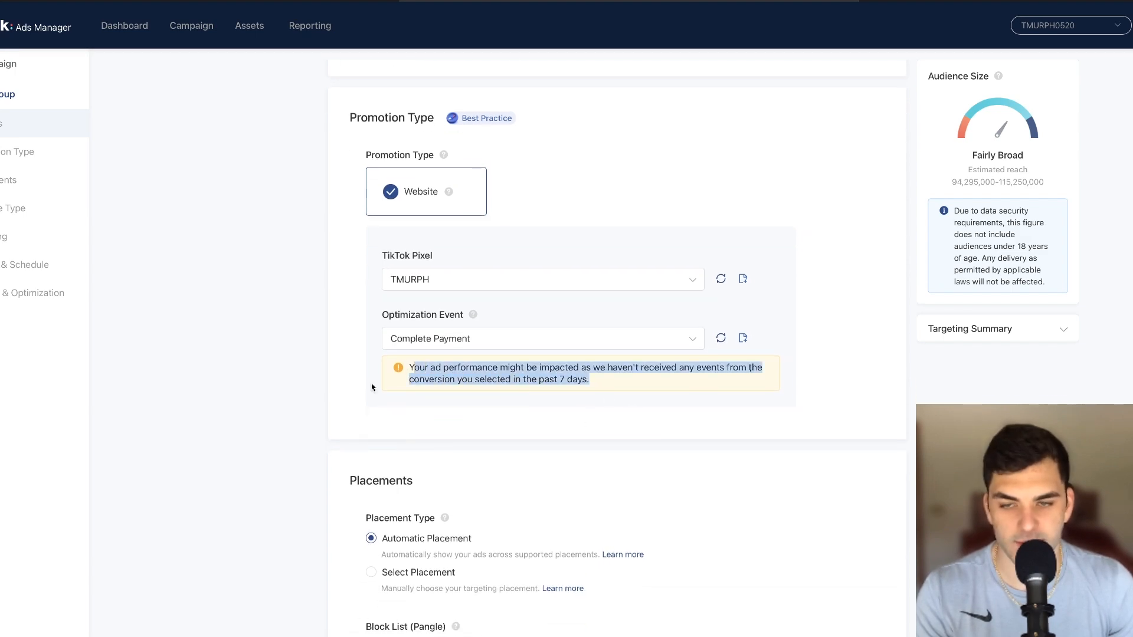
{"action": "left_click", "coordinate": [372, 387]}
Restrict the ad group's manual placements to TikTok only, and turn off user comments and video downloads.
{"action": "scroll", "coordinate": [353, 393], "scroll_direction": "down", "scroll_amount": 1}
{"action": "scroll", "coordinate": [353, 394], "scroll_direction": "down", "scroll_amount": 6}
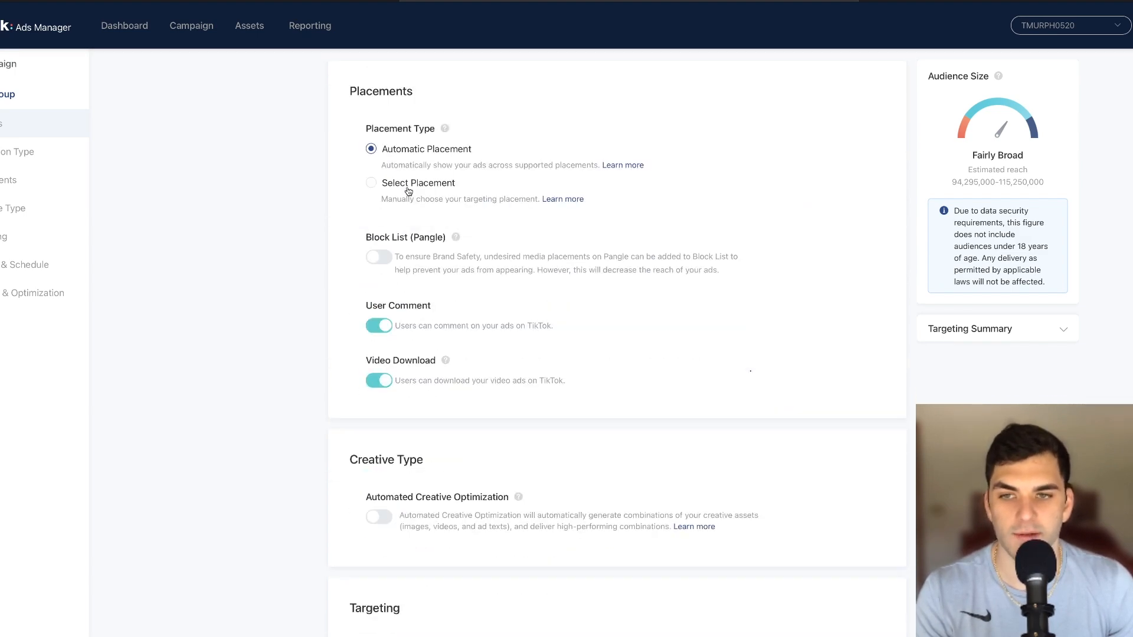
{"action": "left_click", "coordinate": [371, 183]}
{"action": "left_click", "coordinate": [386, 283]}
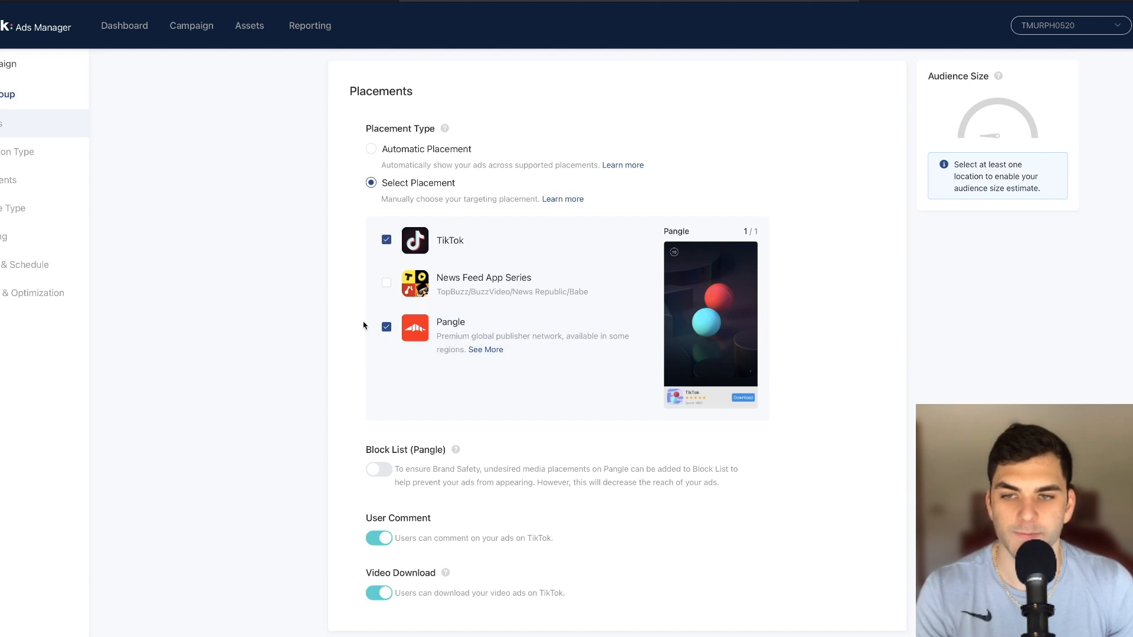
{"action": "left_click", "coordinate": [385, 327]}
{"action": "scroll", "coordinate": [354, 330], "scroll_direction": "down", "scroll_amount": 3}
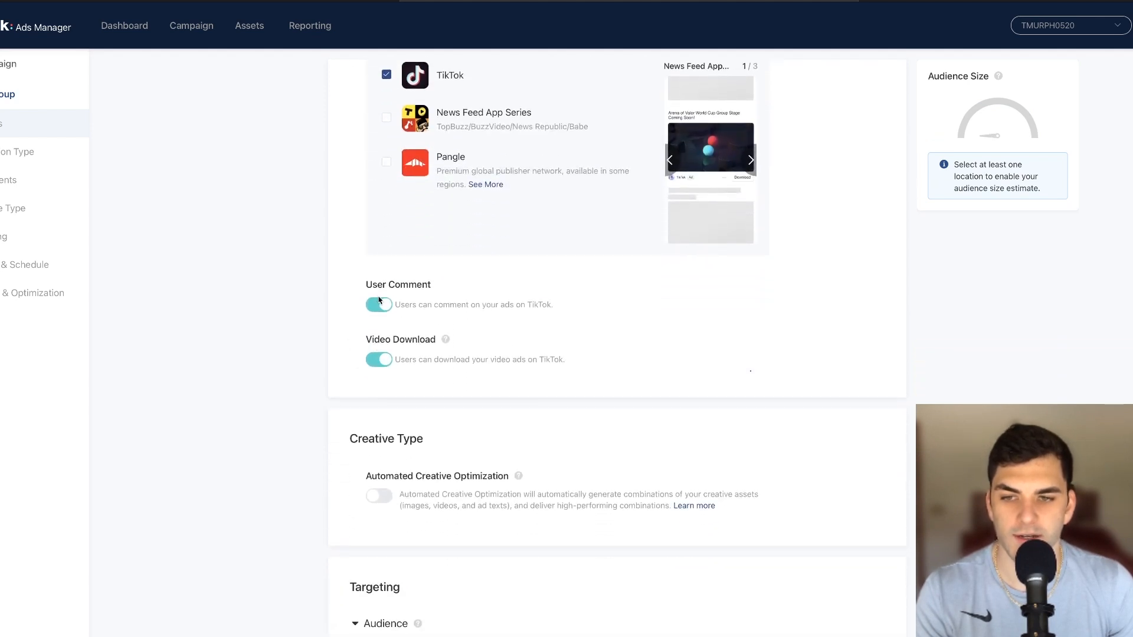
{"action": "left_click", "coordinate": [380, 305]}
{"action": "left_click", "coordinate": [380, 360]}
Set the ad group's target location to Canada.
{"action": "scroll", "coordinate": [487, 413], "scroll_direction": "down", "scroll_amount": 10}
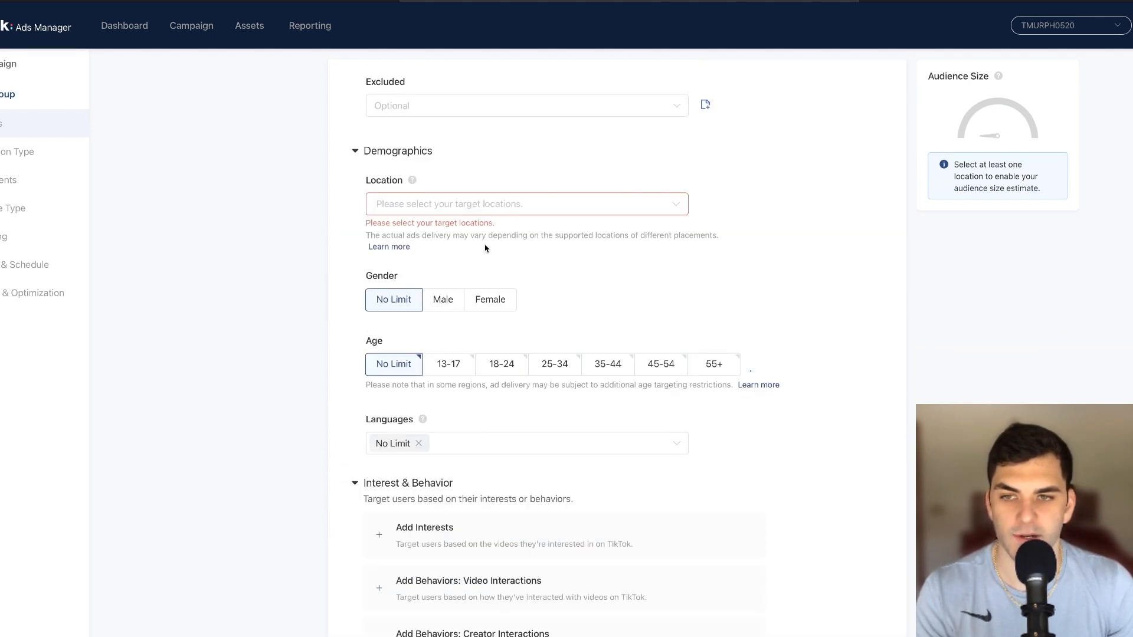
{"action": "left_click", "coordinate": [463, 206]}
{"action": "left_click", "coordinate": [390, 266]}
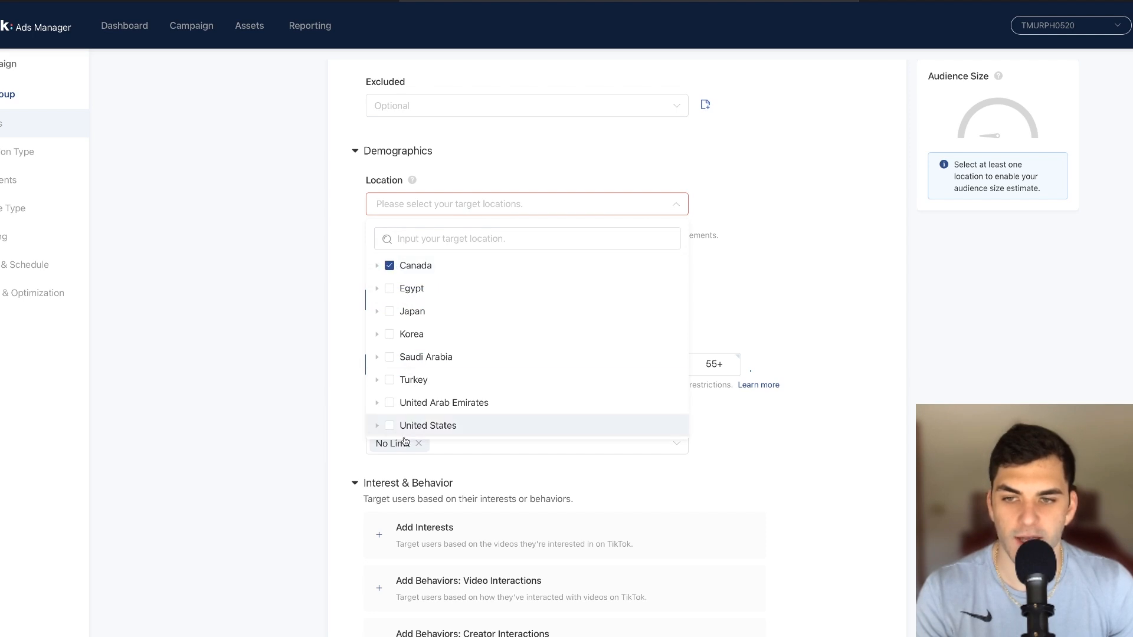
{"action": "left_click", "coordinate": [293, 397]}
{"action": "scroll", "coordinate": [454, 374], "scroll_direction": "down", "scroll_amount": 1}
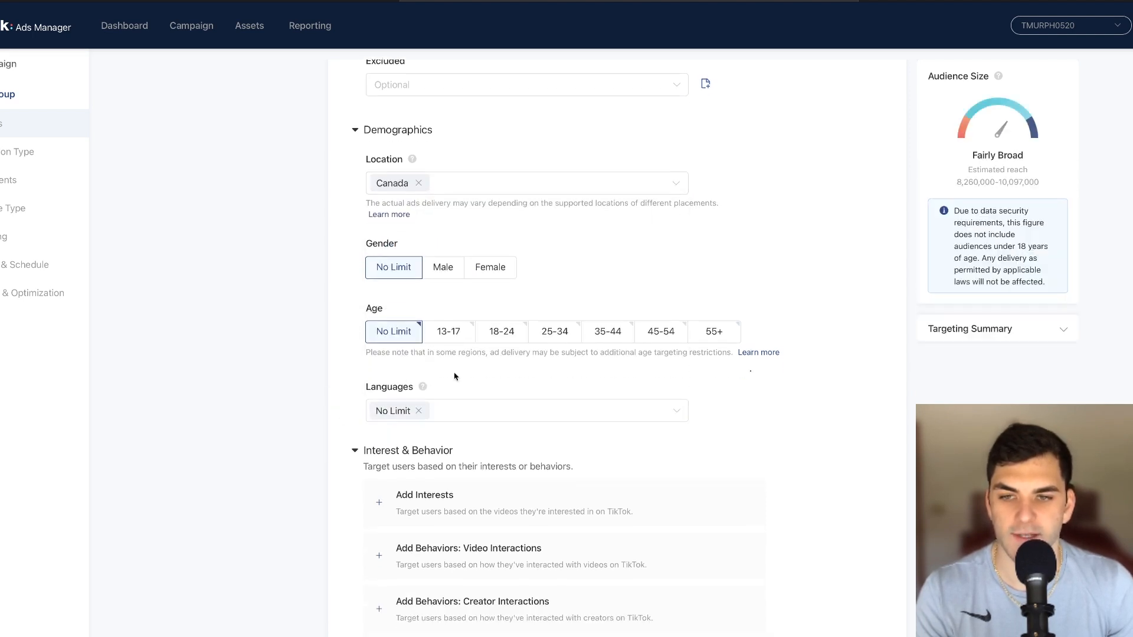
Target the age groups 18-24, 25-34, 35-44, 45-54 and 55+.
{"action": "left_click", "coordinate": [515, 333]}
{"action": "left_click", "coordinate": [555, 331]}
{"action": "left_click", "coordinate": [661, 331]}
{"action": "left_click", "coordinate": [715, 332]}
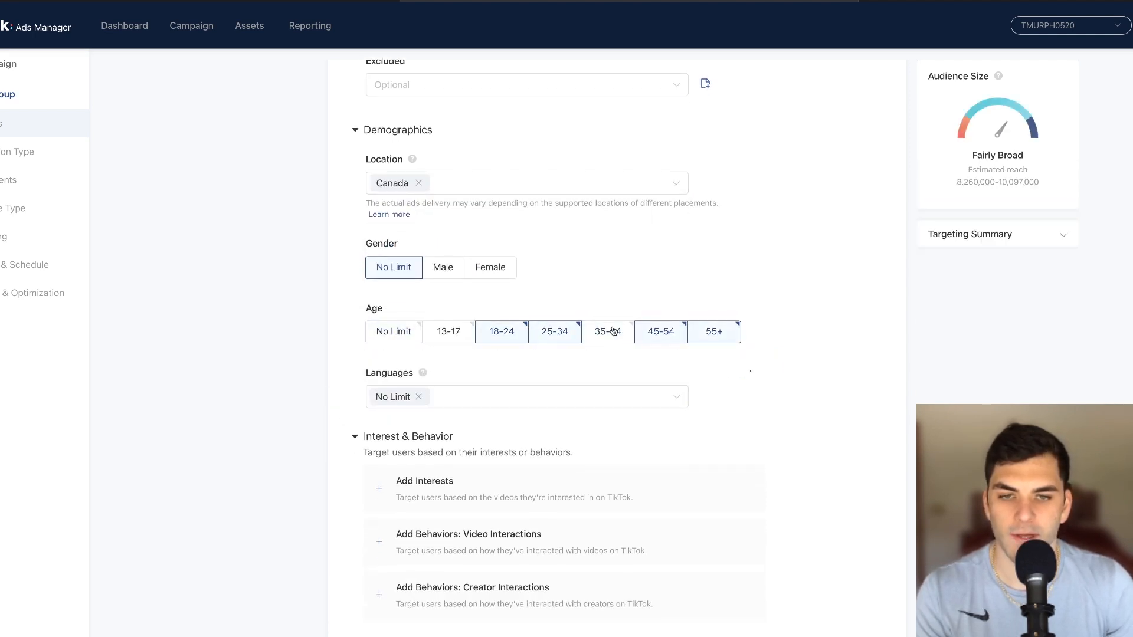
{"action": "left_click", "coordinate": [613, 332]}
Set the ad group's daily budget to 20 USD.
{"action": "scroll", "coordinate": [551, 354], "scroll_direction": "down", "scroll_amount": 5}
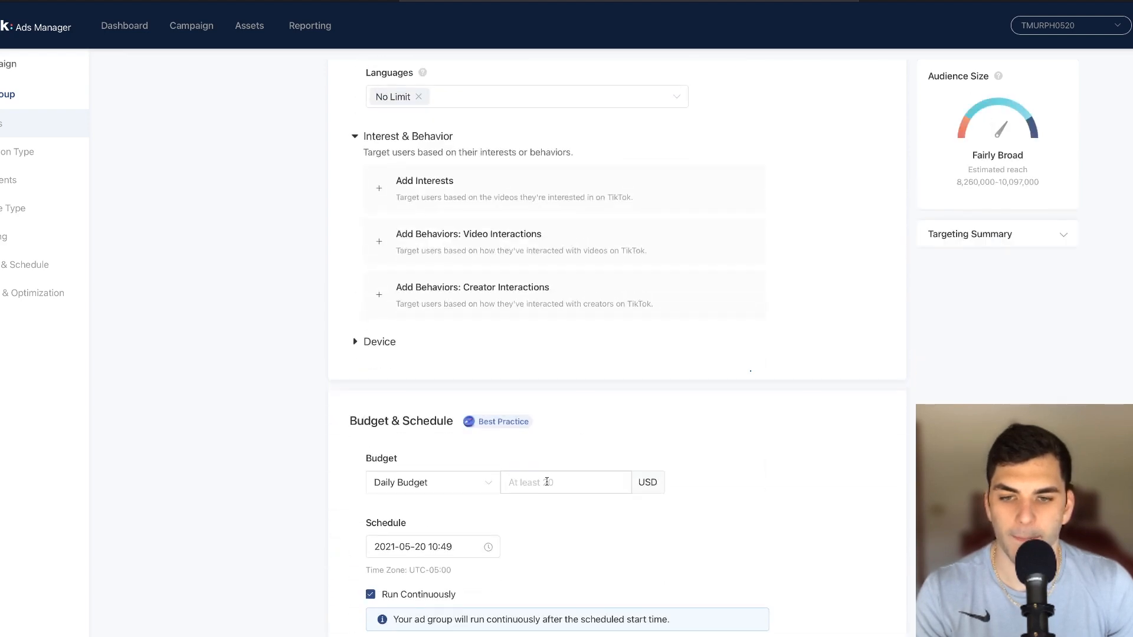
{"action": "left_click", "coordinate": [547, 482]}
{"action": "type", "text": "20"}
{"action": "left_click", "coordinate": [733, 460]}
{"action": "scroll", "coordinate": [638, 533], "scroll_direction": "down", "scroll_amount": 1}
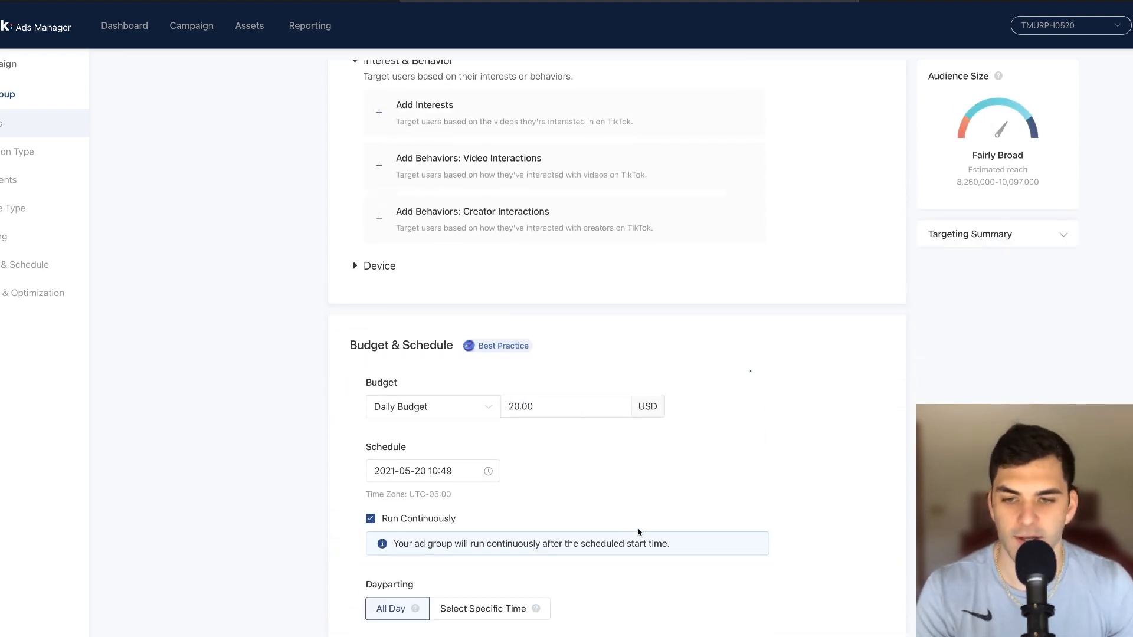
Schedule the ad group to start on 2021-05-21 at 06:49.
{"action": "scroll", "coordinate": [639, 533], "scroll_direction": "down", "scroll_amount": 5}
{"action": "left_click", "coordinate": [457, 151]}
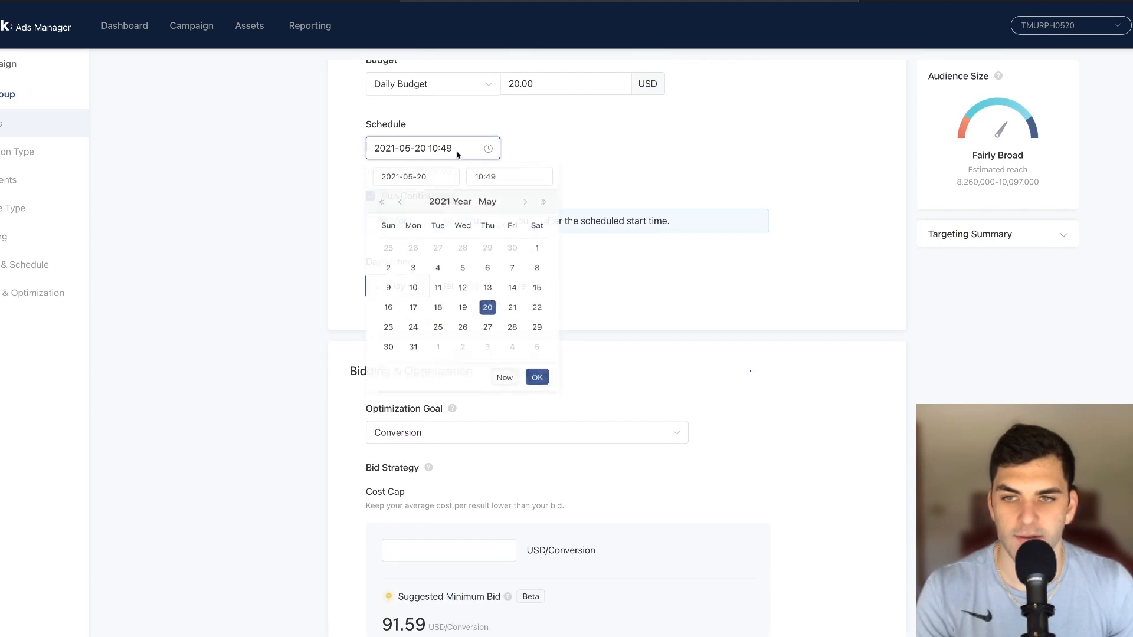
{"action": "left_click", "coordinate": [513, 320]}
{"action": "left_click", "coordinate": [475, 177]}
{"action": "scroll", "coordinate": [492, 248], "scroll_direction": "up", "scroll_amount": 1}
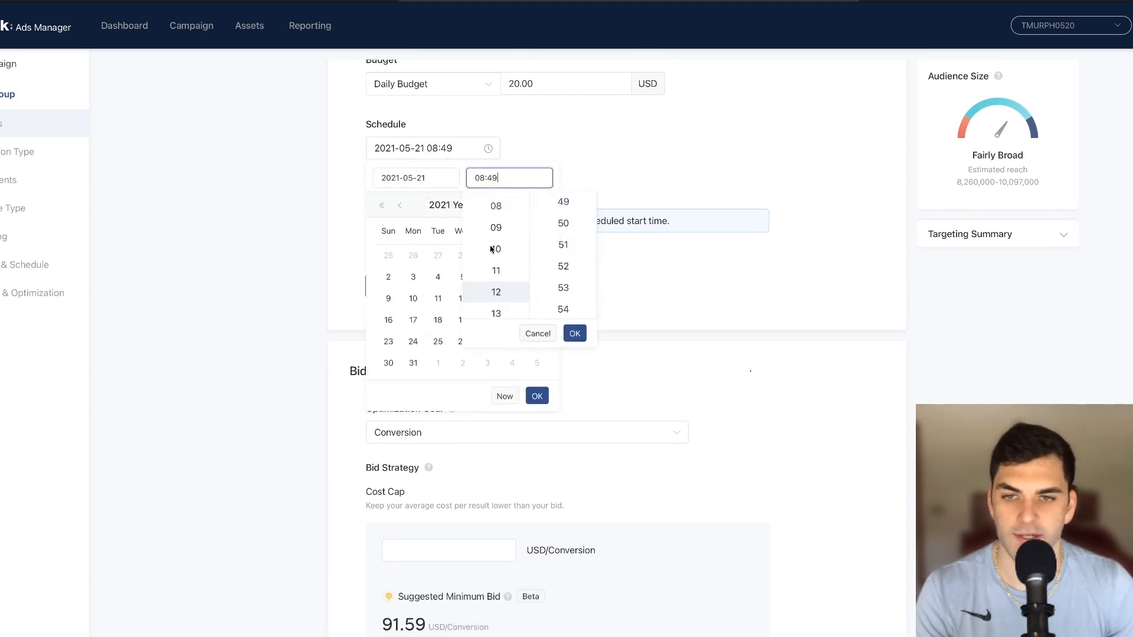
{"action": "scroll", "coordinate": [494, 247], "scroll_direction": "up", "scroll_amount": 1}
{"action": "left_click", "coordinate": [504, 206]}
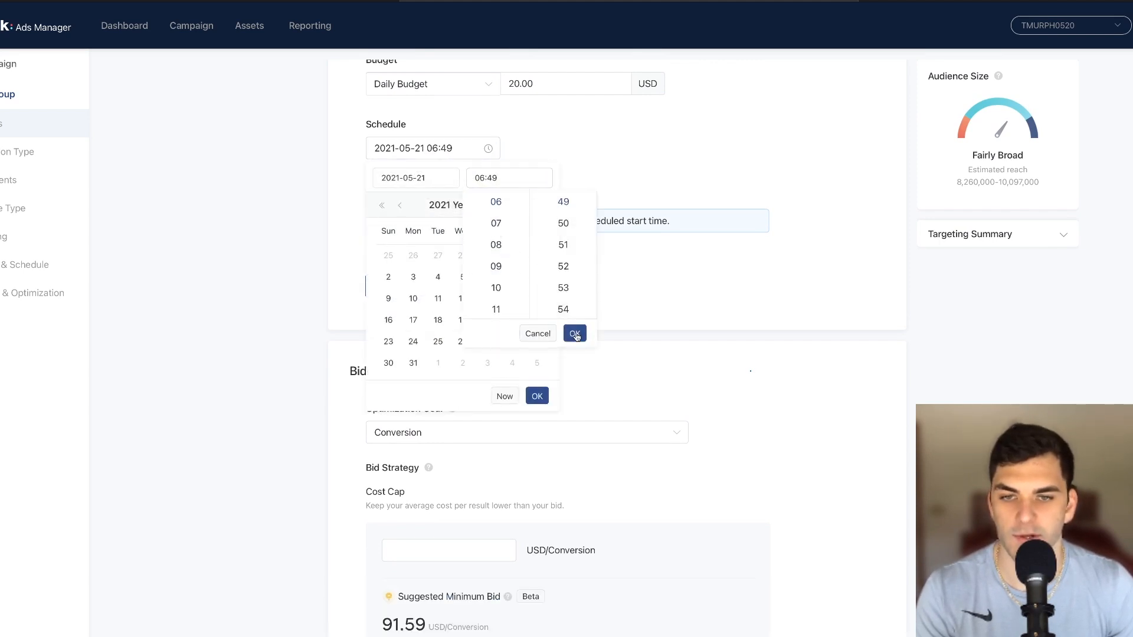
{"action": "left_click", "coordinate": [575, 335]}
{"action": "left_click", "coordinate": [537, 396]}
Set the cost cap bid to 10.23 USD per conversion and continue to the ad setup.
{"action": "scroll", "coordinate": [496, 437], "scroll_direction": "down", "scroll_amount": 2}
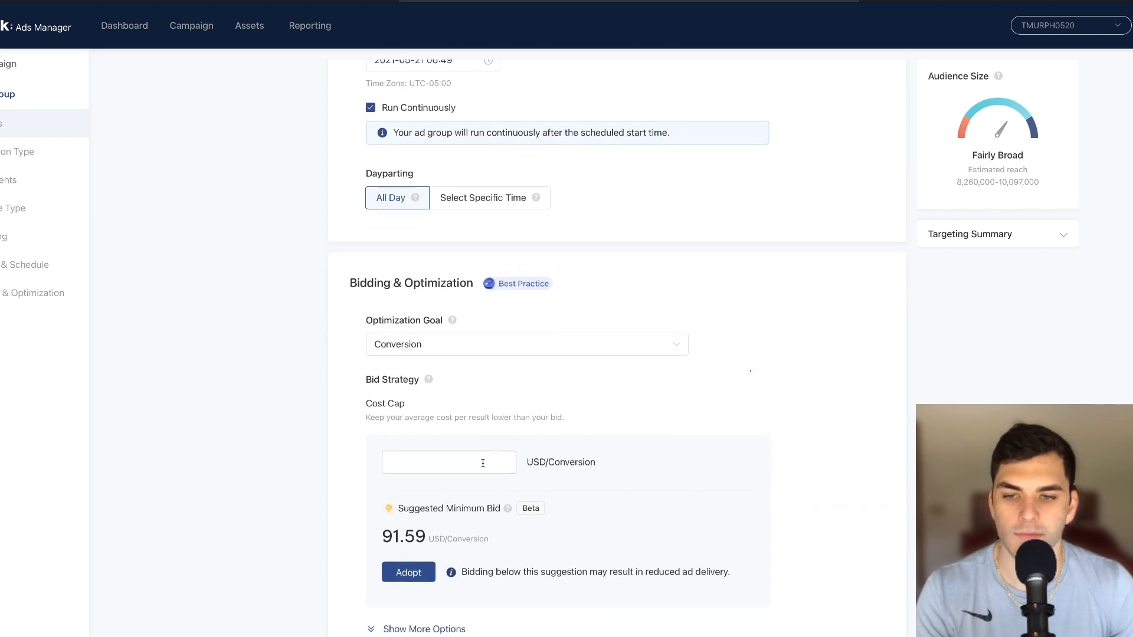
{"action": "left_click", "coordinate": [483, 463]}
{"action": "type", "text": "10.23"}
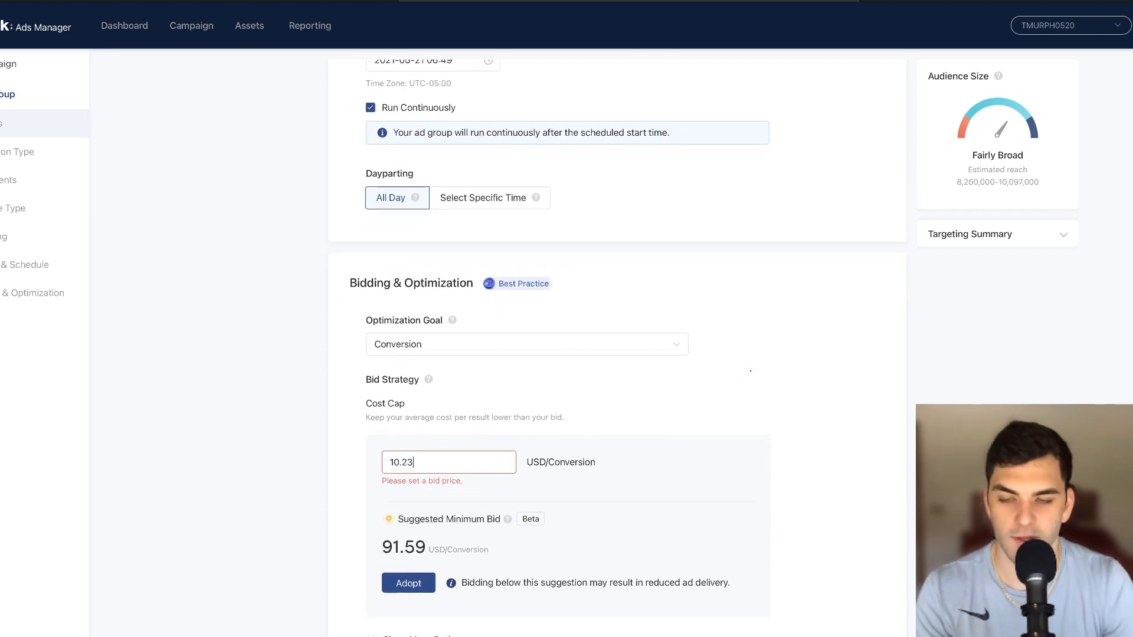
{"action": "left_click", "coordinate": [955, 362]}
{"action": "scroll", "coordinate": [894, 380], "scroll_direction": "down", "scroll_amount": 1}
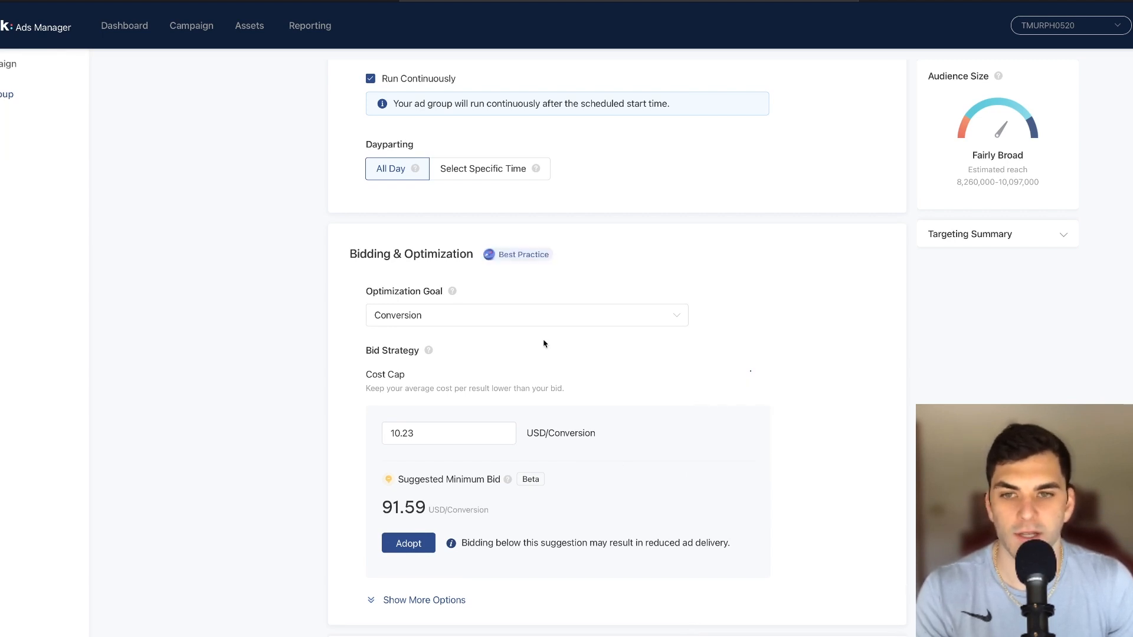
{"action": "scroll", "coordinate": [539, 341], "scroll_direction": "up", "scroll_amount": 1}
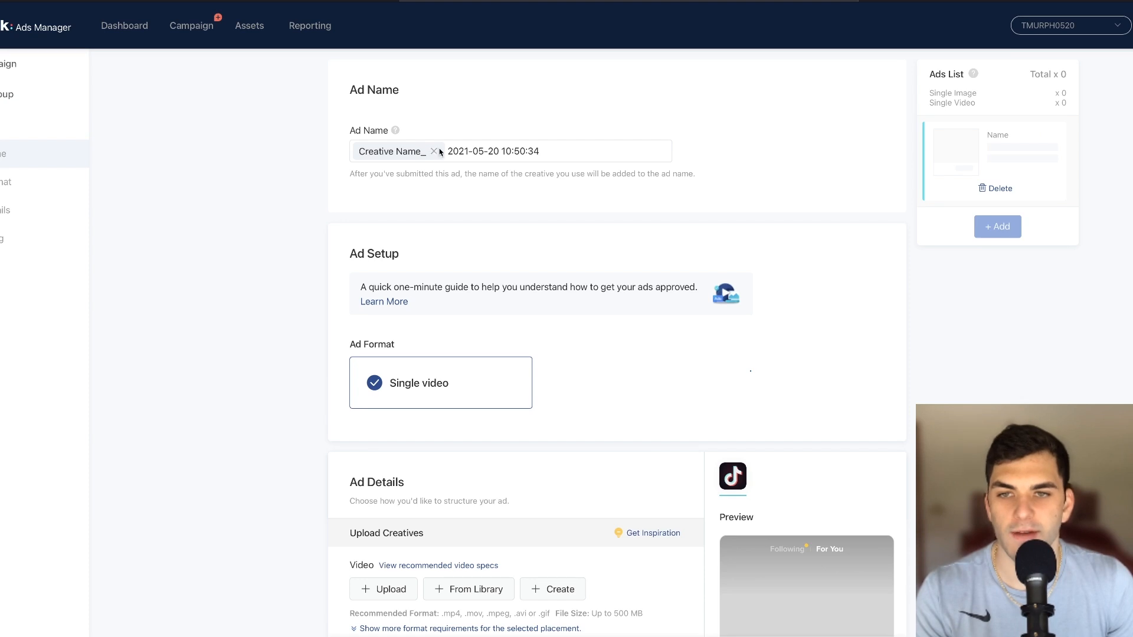
Remove the creative name prefix from the ad name and rename the ad as A1.
{"action": "left_click", "coordinate": [435, 151]}
{"action": "triple_click", "coordinate": [436, 151]}
{"action": "left_click", "coordinate": [440, 151]}
{"action": "type", "text": "A"}
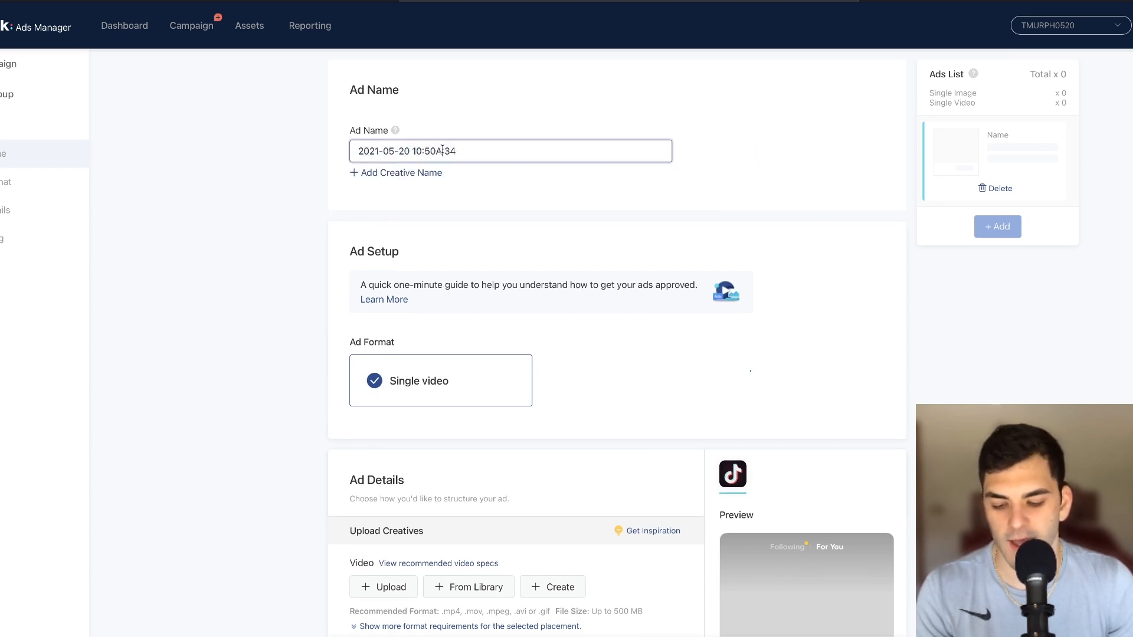
{"action": "type", "text": "1"}
{"action": "key", "text": "ctrl+a"}
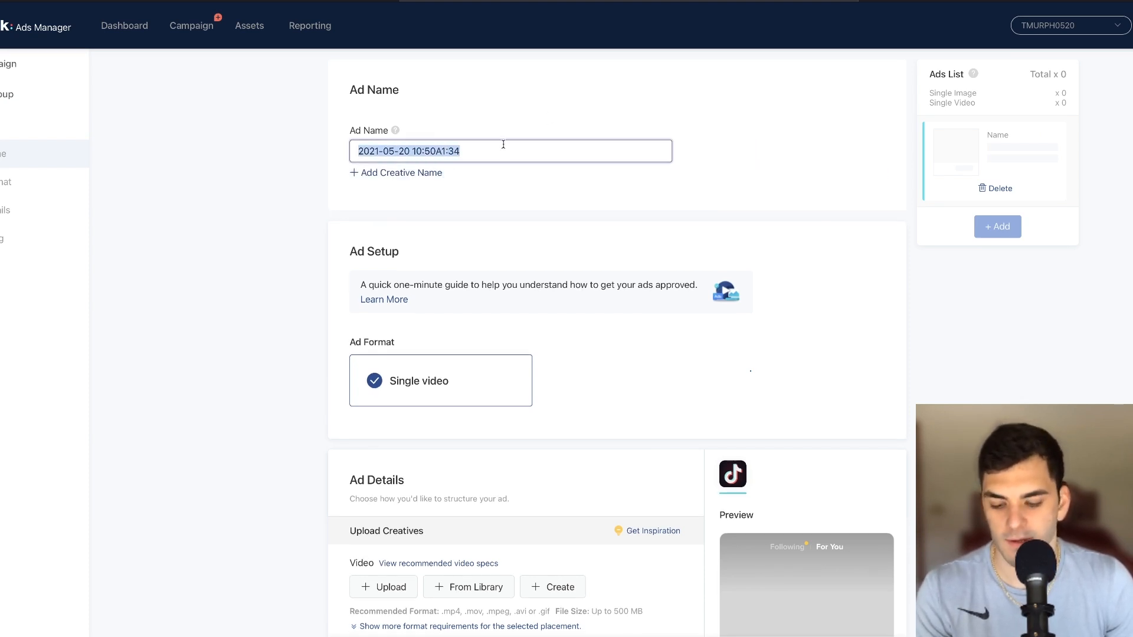
{"action": "type", "text": "a1"}
{"action": "left_click", "coordinate": [552, 134]}
Set the ad's display name to "Brand Name".
{"action": "scroll", "coordinate": [494, 339], "scroll_direction": "down", "scroll_amount": 3}
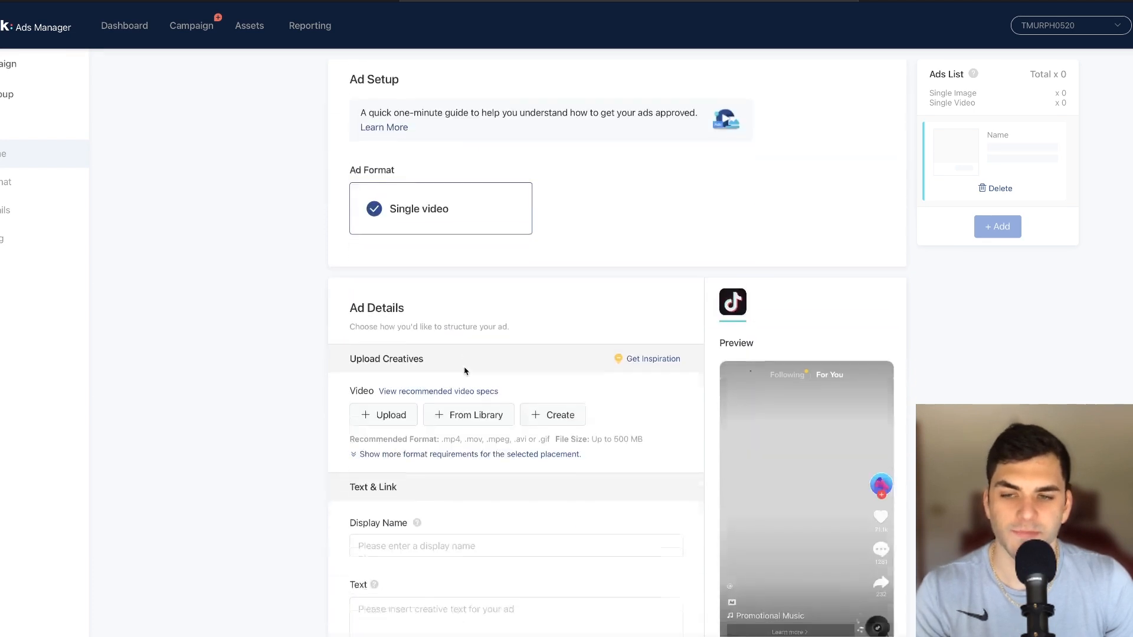
{"action": "scroll", "coordinate": [465, 370], "scroll_direction": "down", "scroll_amount": 2}
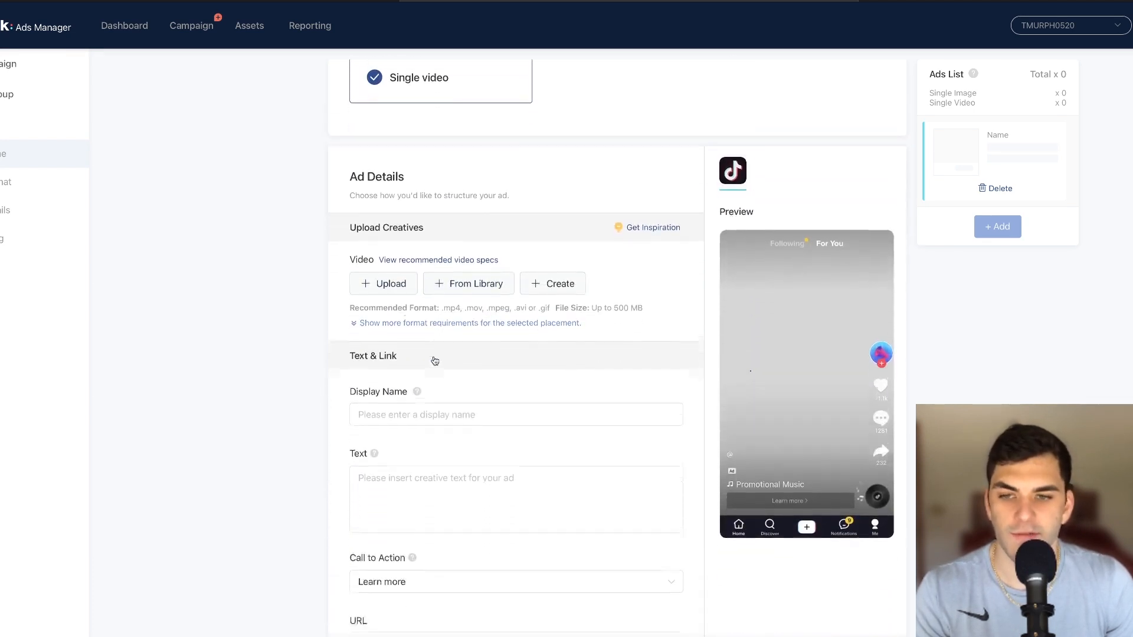
{"action": "left_click", "coordinate": [422, 380]}
{"action": "type", "text": "Brand Name"}
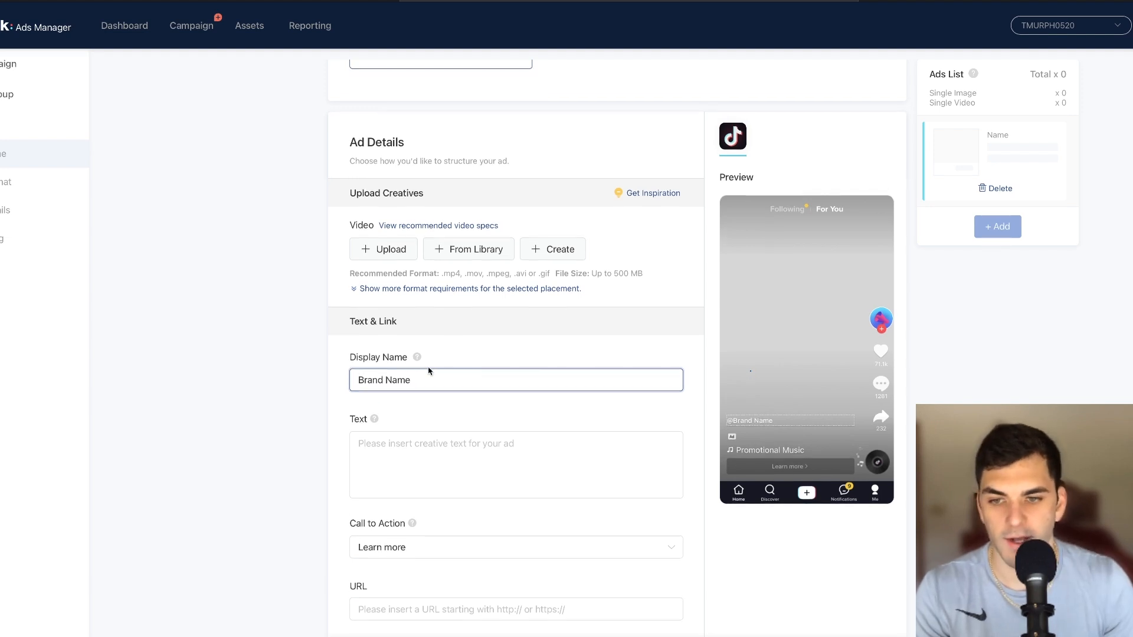
Enter "These are crazy!" as the ad's creative text.
{"action": "scroll", "coordinate": [428, 407], "scroll_direction": "down", "scroll_amount": 1}
{"action": "left_click", "coordinate": [420, 438]}
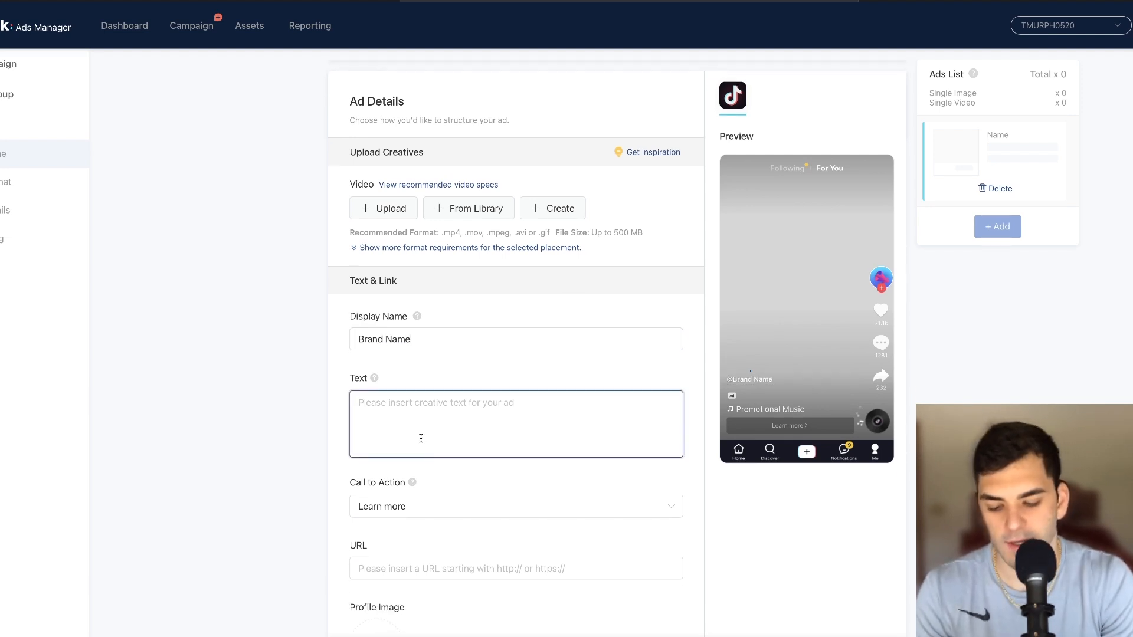
{"action": "type", "text": "The"}
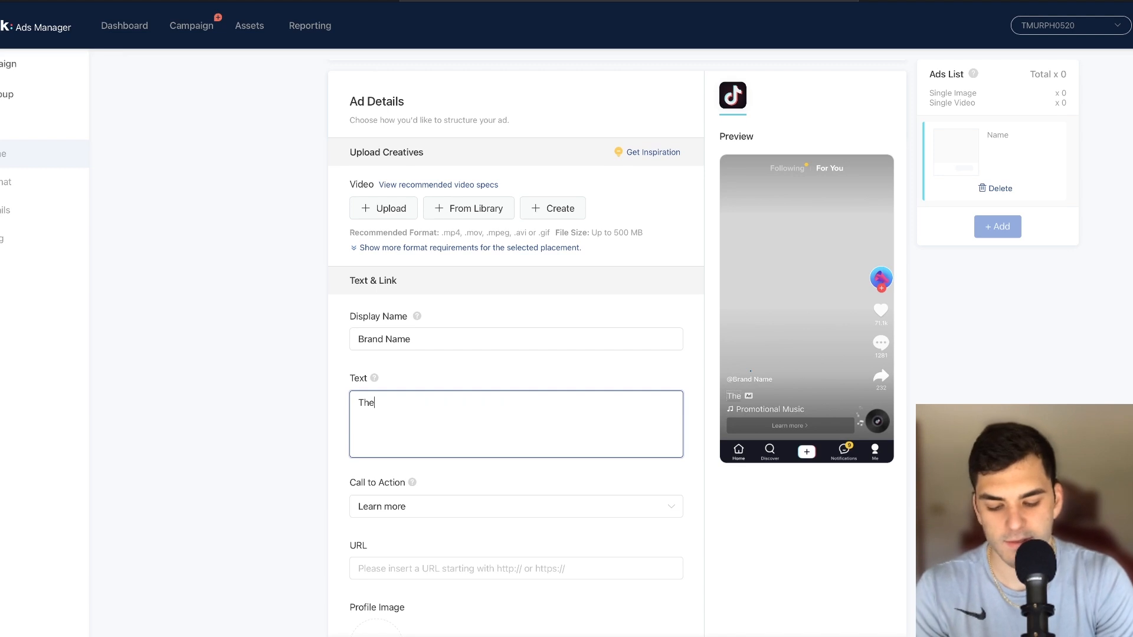
{"action": "type", "text": "se are cra"}
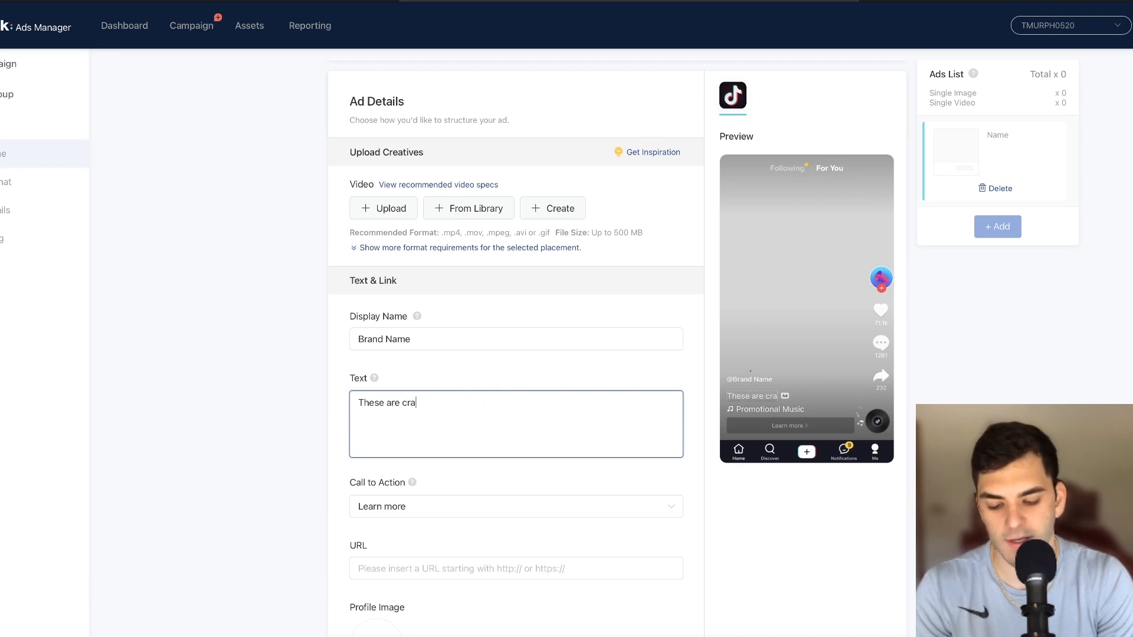
{"action": "type", "text": "zy!"}
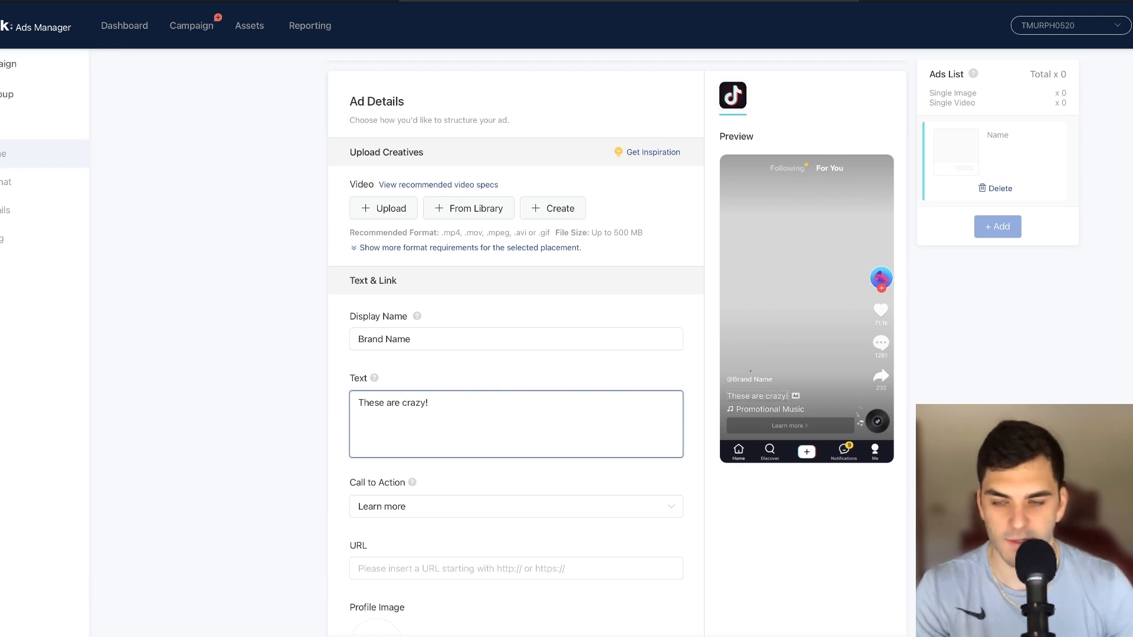
Change the ad's call to action to "Shop now".
{"action": "left_click", "coordinate": [389, 475]}
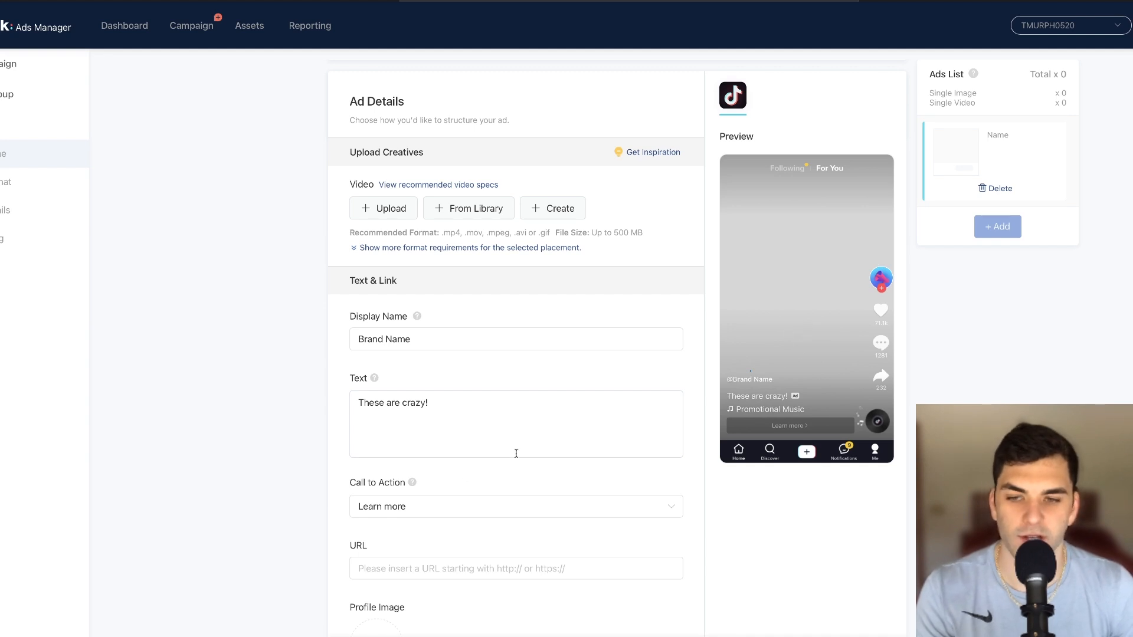
{"action": "left_click", "coordinate": [419, 508]}
{"action": "scroll", "coordinate": [311, 568], "scroll_direction": "down", "scroll_amount": 1}
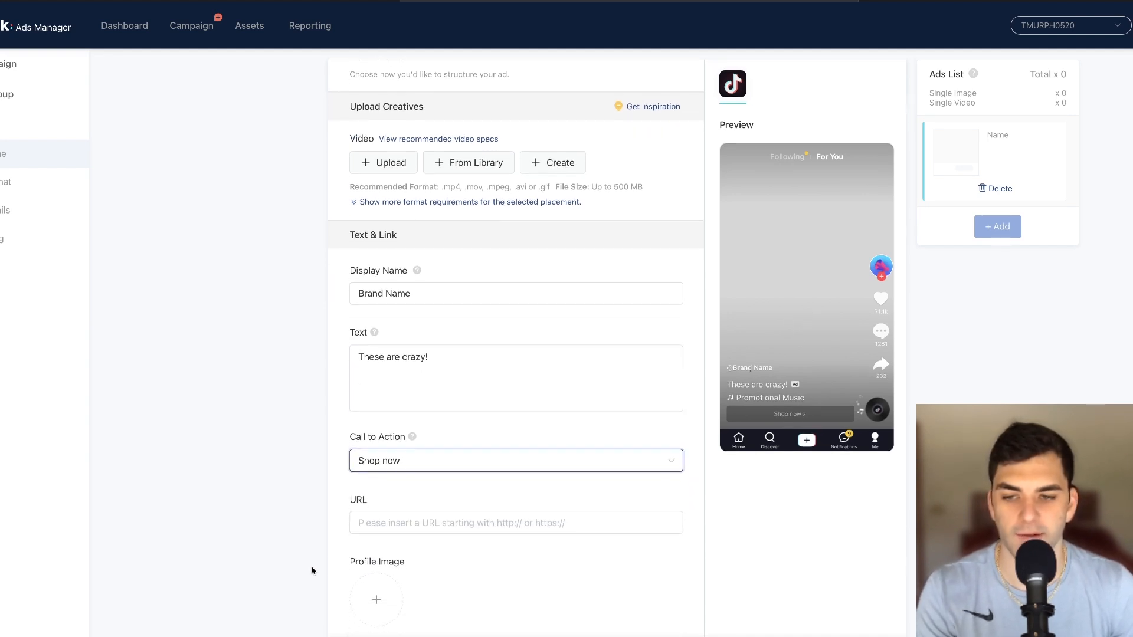
{"action": "left_click", "coordinate": [399, 530]}
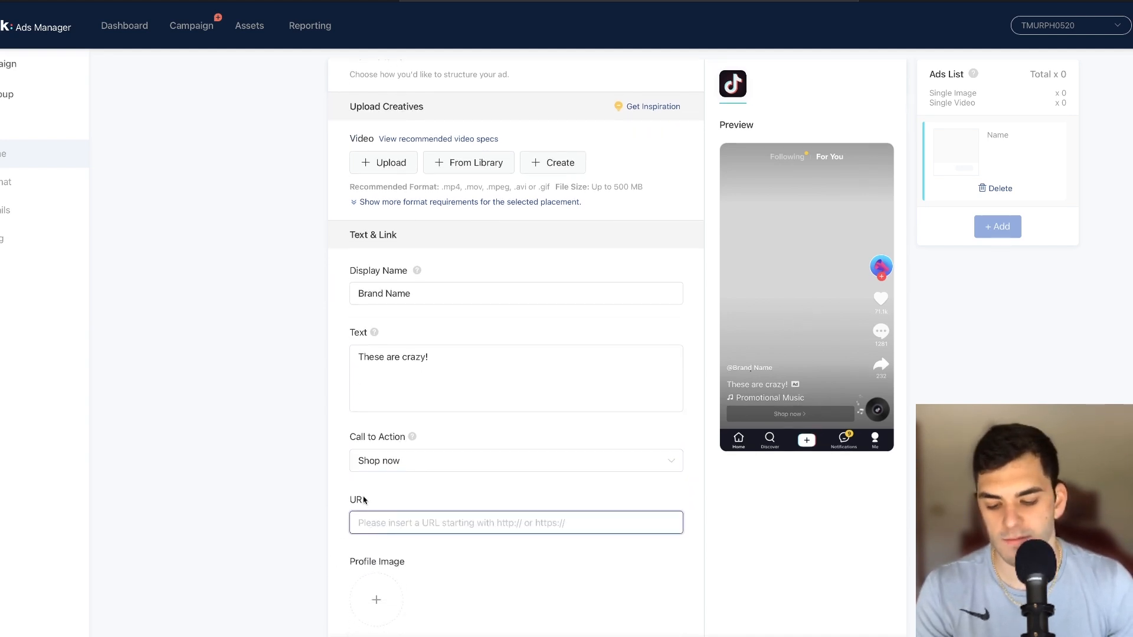
{"action": "type", "text": "www.tmurp"}
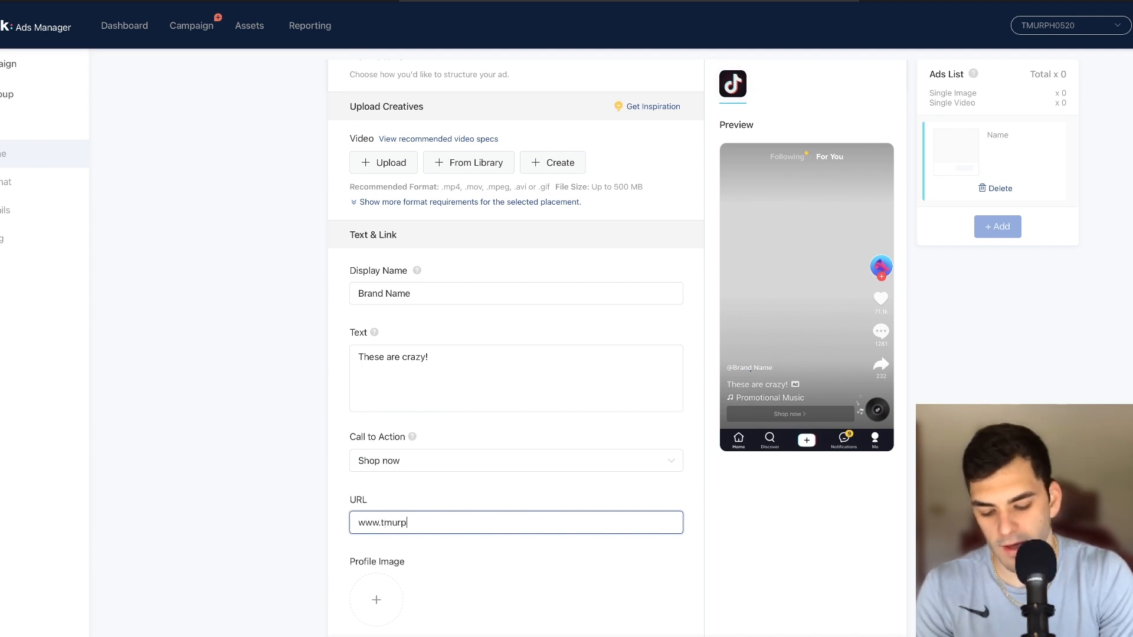
{"action": "type", "text": "h.com"}
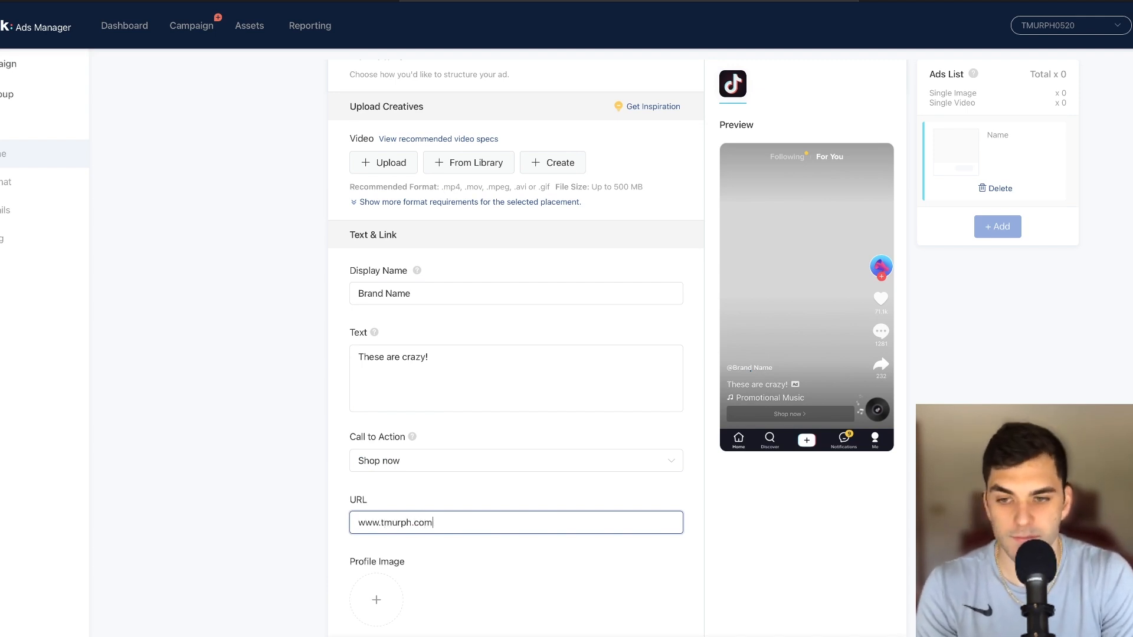
{"action": "left_click", "coordinate": [176, 505]}
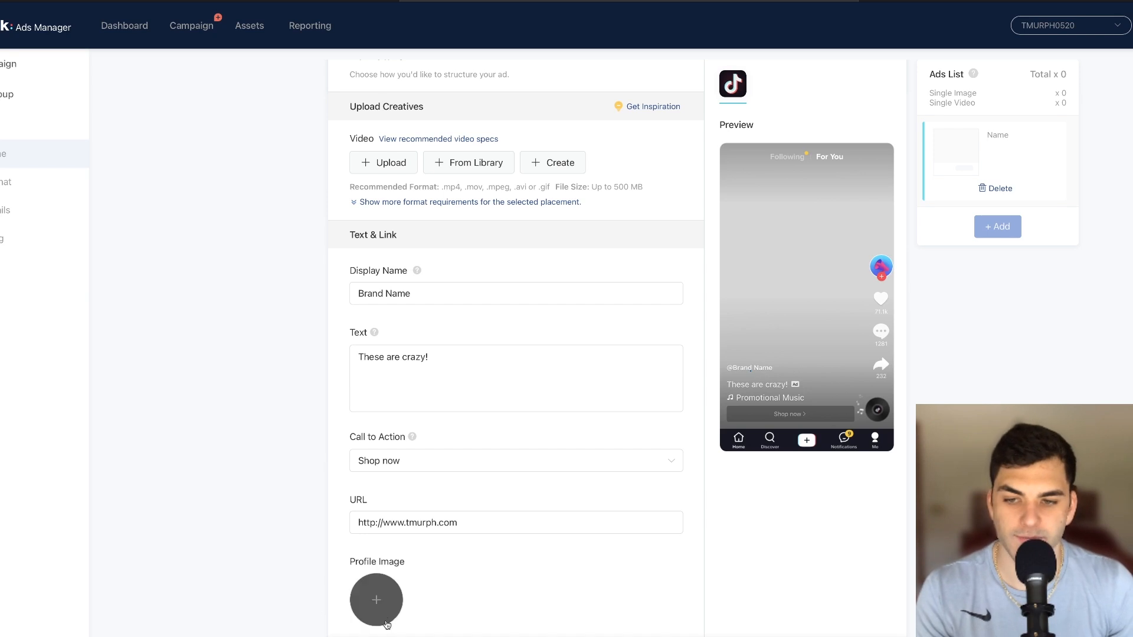
Upload the file video_preview_h264.mp4 as the ad's video creative.
{"action": "scroll", "coordinate": [637, 450], "scroll_direction": "up", "scroll_amount": 5}
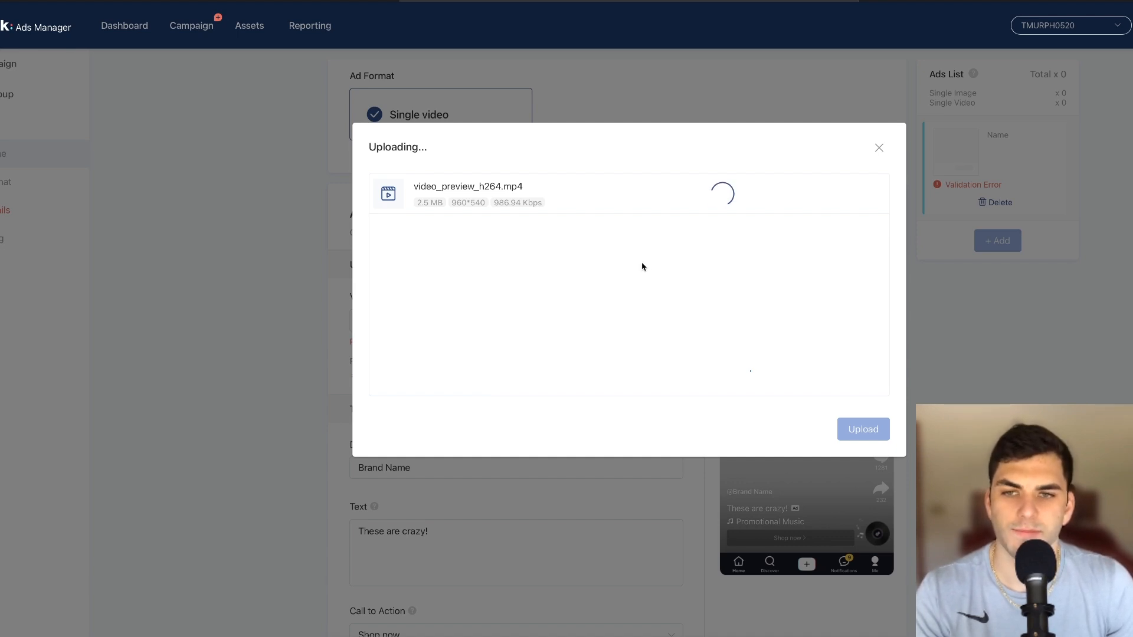
{"action": "left_click", "coordinate": [851, 429]}
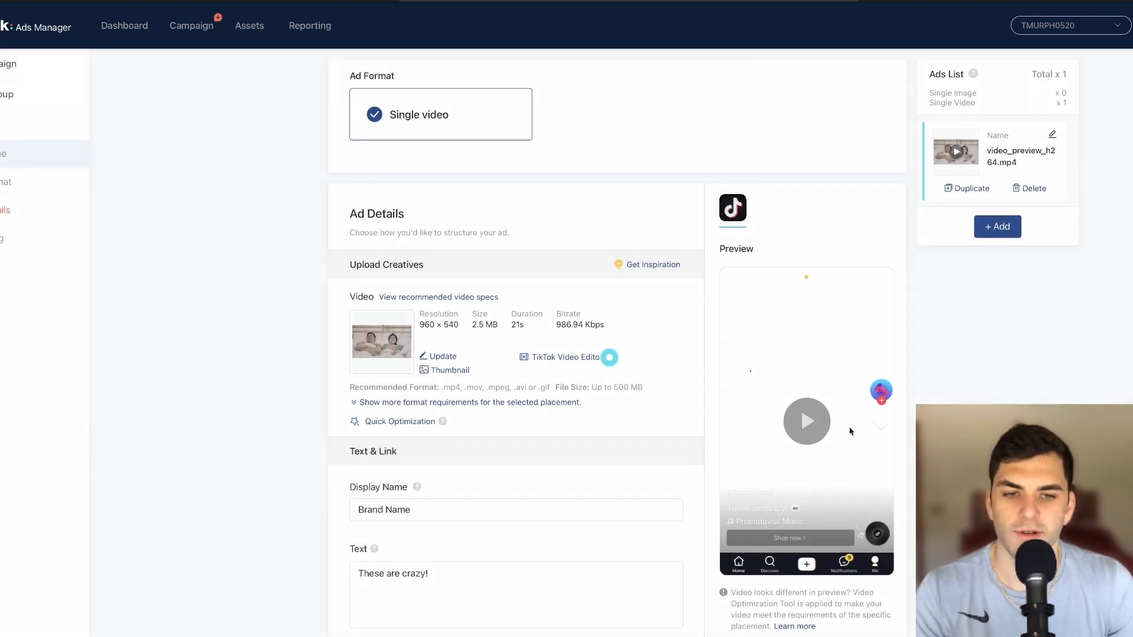
{"action": "scroll", "coordinate": [436, 429], "scroll_direction": "down", "scroll_amount": 1}
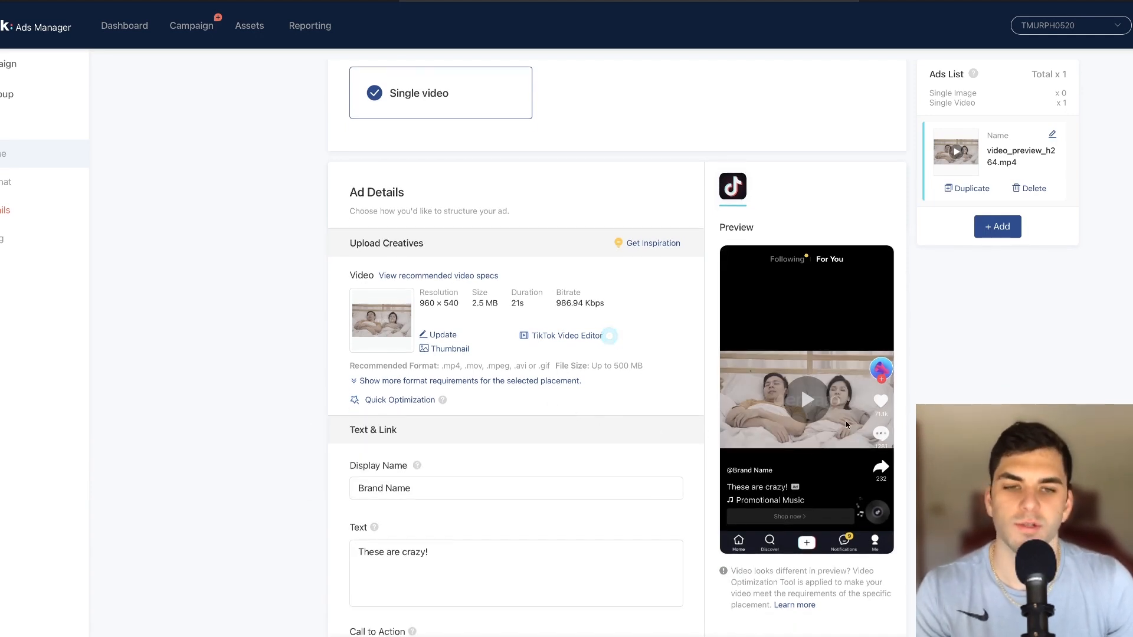
Play the uploaded video in the ad preview and submit the ad for review.
{"action": "left_click", "coordinate": [821, 419]}
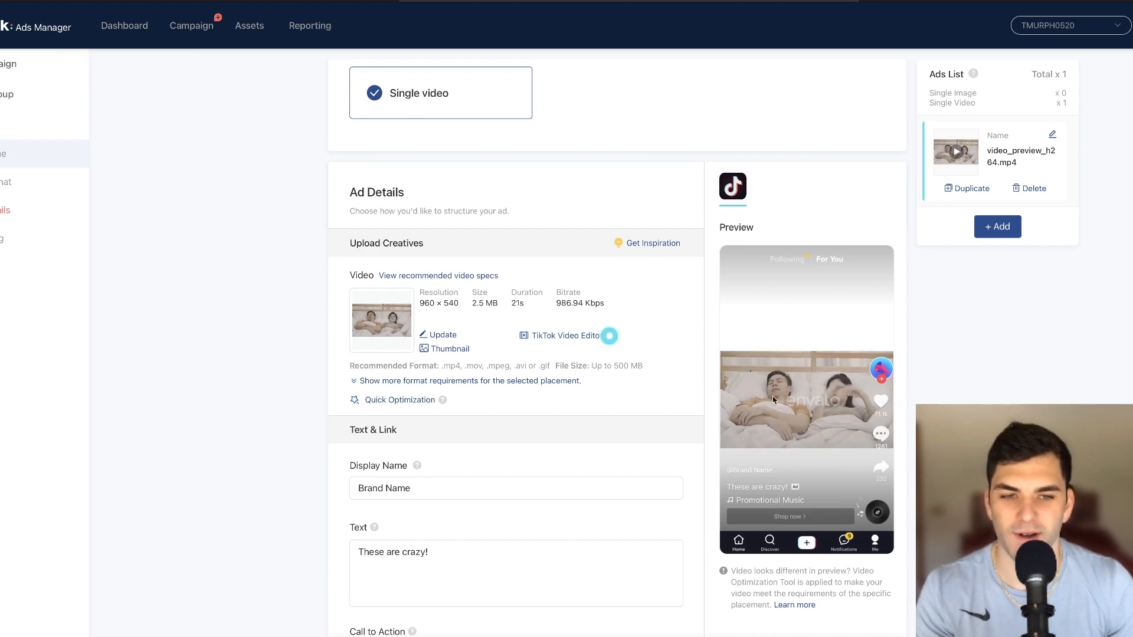
{"action": "left_click", "coordinate": [817, 399]}
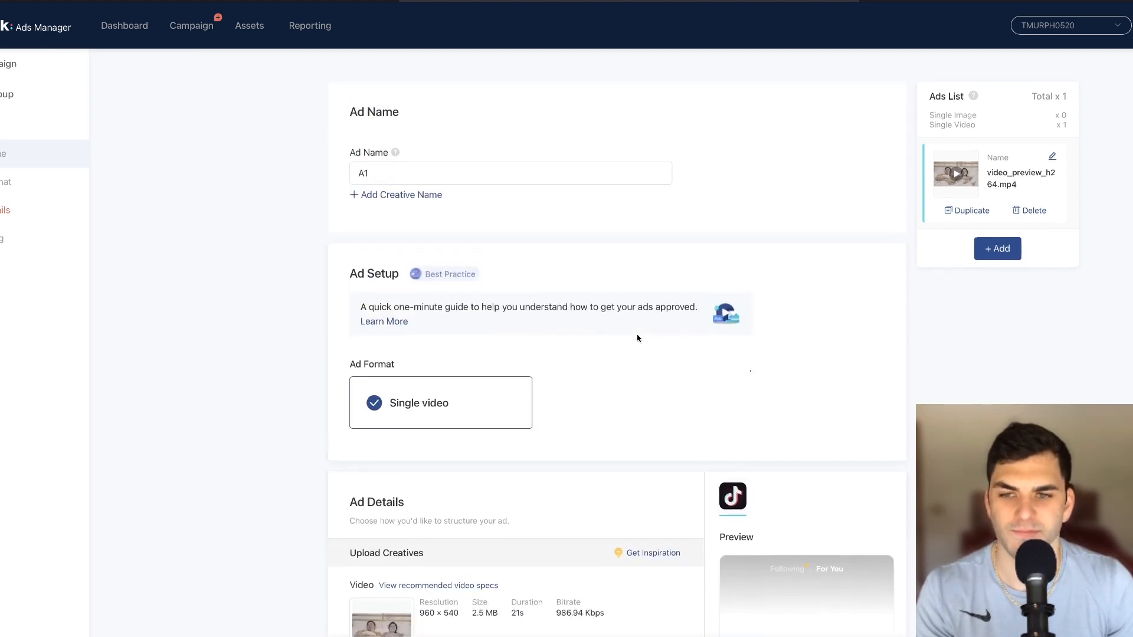
{"action": "scroll", "coordinate": [639, 339], "scroll_direction": "down", "scroll_amount": 1}
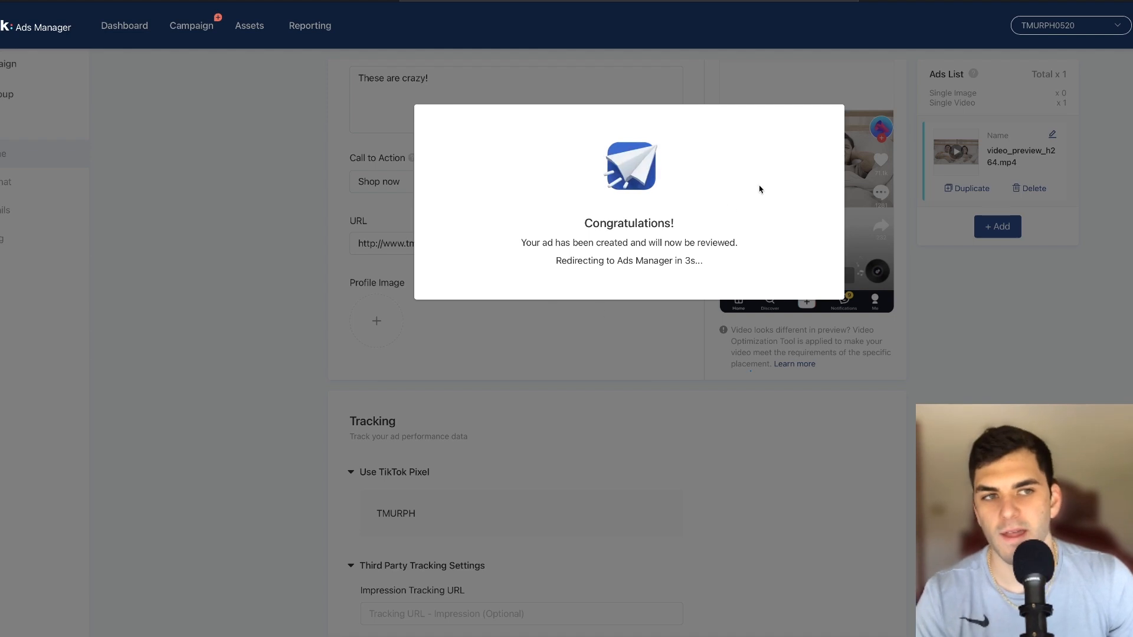
Switch to the blank whiteboard and draw freehand strokes across its upper area.
{"action": "left_click", "coordinate": [946, 0]}
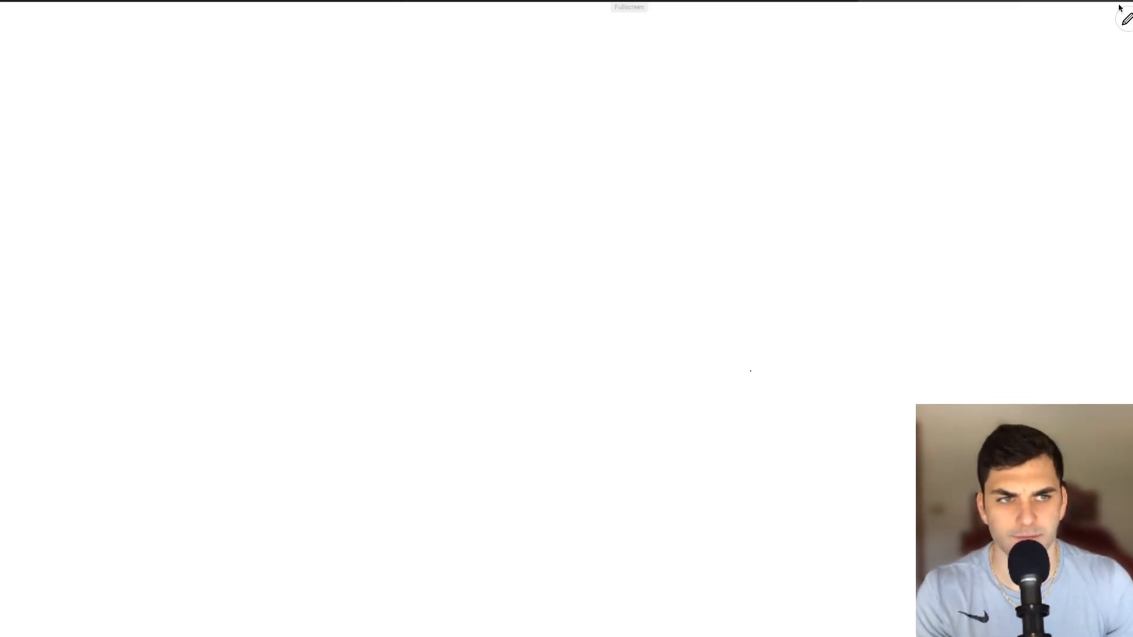
{"action": "mouse_move", "coordinate": [336, 122]}
{"action": "left_mouse_down"}
{"action": "mouse_move", "coordinate": [325, 178]}
{"action": "mouse_move", "coordinate": [394, 138]}
{"action": "mouse_move", "coordinate": [399, 170]}
{"action": "mouse_move", "coordinate": [402, 158]}
{"action": "mouse_move", "coordinate": [493, 144]}
{"action": "mouse_move", "coordinate": [298, 172]}
{"action": "mouse_move", "coordinate": [391, 189]}
{"action": "left_mouse_up"}
{"action": "mouse_move", "coordinate": [577, 142]}
{"action": "left_mouse_down"}
{"action": "mouse_move", "coordinate": [606, 178]}
{"action": "mouse_move", "coordinate": [576, 175]}
{"action": "left_mouse_up"}
{"action": "mouse_move", "coordinate": [646, 135]}
{"action": "left_mouse_down"}
{"action": "mouse_move", "coordinate": [645, 147]}
{"action": "mouse_move", "coordinate": [683, 151]}
{"action": "left_mouse_up"}
{"action": "mouse_move", "coordinate": [682, 134]}
{"action": "left_mouse_down"}
{"action": "mouse_move", "coordinate": [683, 179]}
{"action": "mouse_move", "coordinate": [775, 160]}
{"action": "left_mouse_up"}
{"action": "mouse_move", "coordinate": [718, 129]}
{"action": "left_mouse_down"}
{"action": "mouse_move", "coordinate": [813, 117]}
{"action": "mouse_move", "coordinate": [814, 151]}
{"action": "left_mouse_up"}
{"action": "mouse_move", "coordinate": [875, 134]}
{"action": "left_mouse_down"}
{"action": "mouse_move", "coordinate": [868, 145]}
{"action": "mouse_move", "coordinate": [879, 142]}
{"action": "left_mouse_up"}
{"action": "mouse_move", "coordinate": [897, 123]}
{"action": "left_mouse_down"}
{"action": "mouse_move", "coordinate": [897, 140]}
{"action": "mouse_move", "coordinate": [879, 140]}
{"action": "left_mouse_up"}
{"action": "left_click_drag", "start_coordinate": [821, 172], "coordinate": [901, 172]}
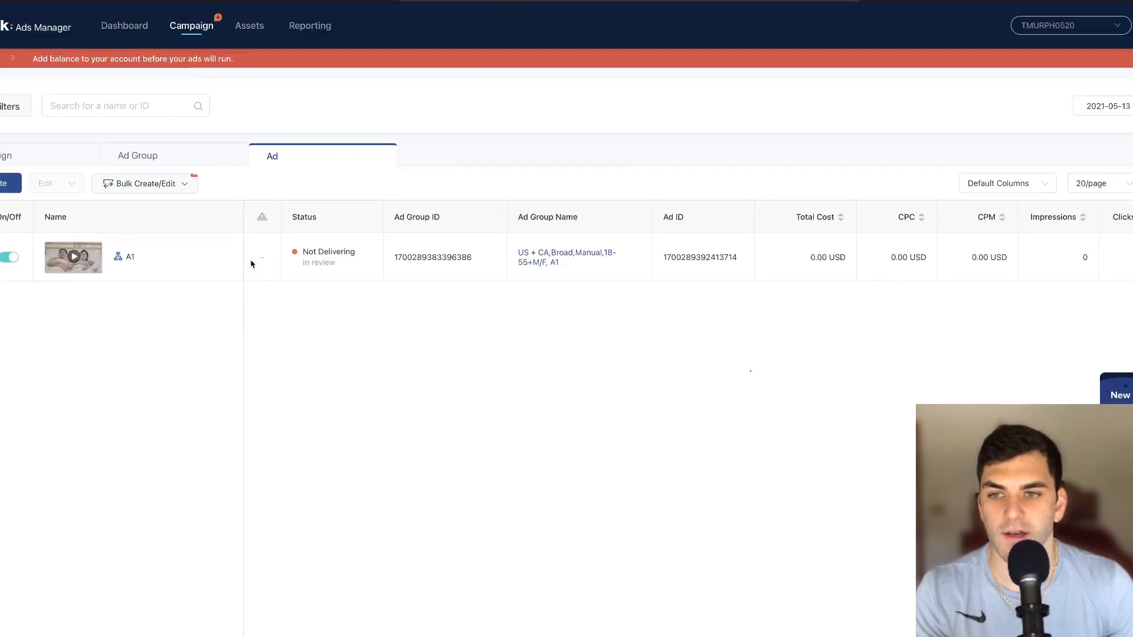
Duplicate the ad group "US + CA,Broad,Manual,18-55+M/F, A1" with 4 copies into the existing campaign "Brand Name - Testing".
{"action": "left_click", "coordinate": [210, 153]}
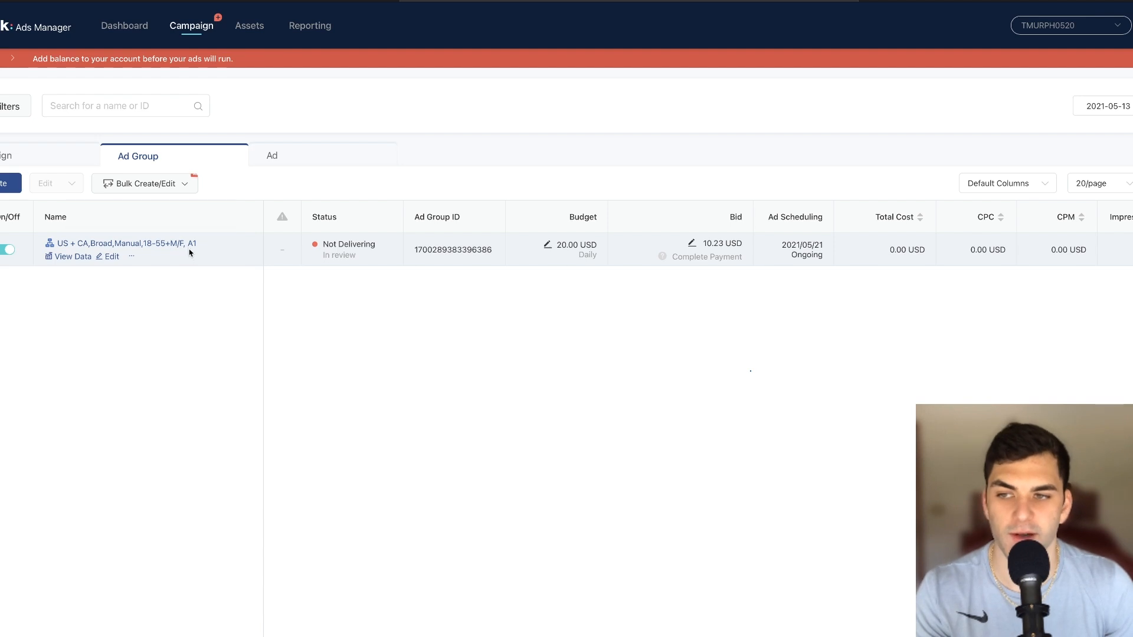
{"action": "mouse_move", "coordinate": [130, 259]}
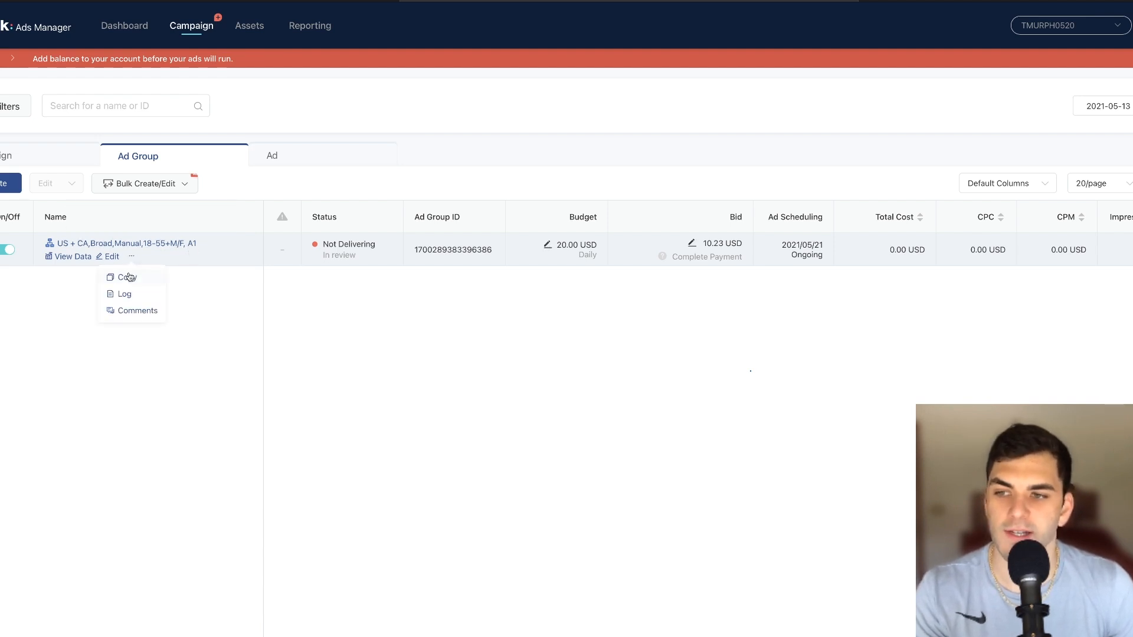
{"action": "left_click", "coordinate": [126, 277]}
{"action": "left_click", "coordinate": [613, 246]}
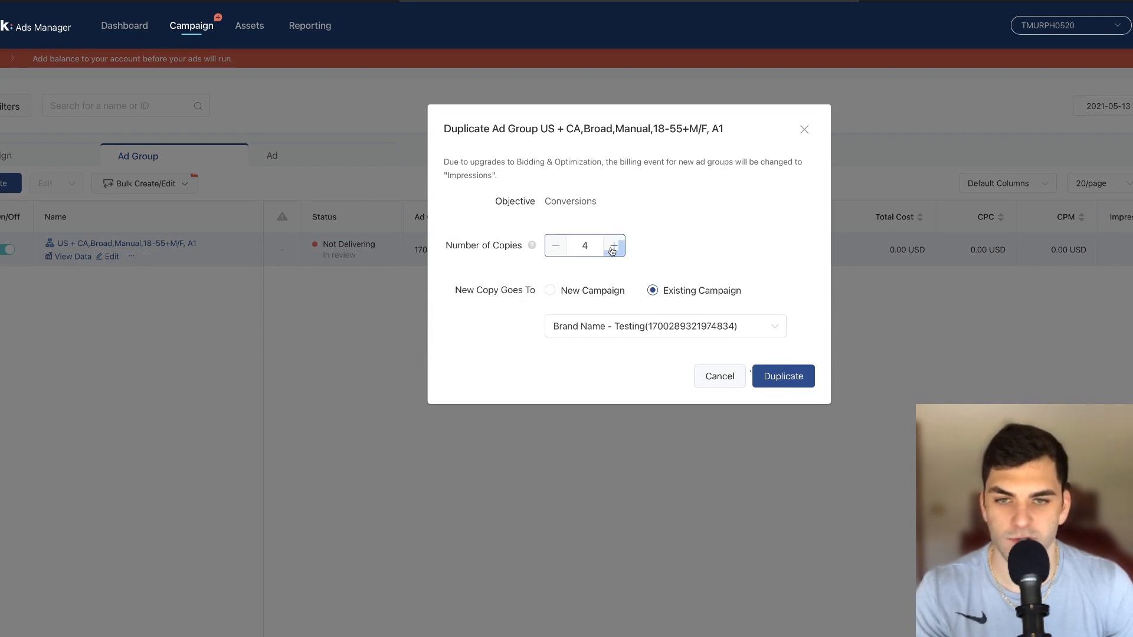
{"action": "left_click", "coordinate": [795, 378]}
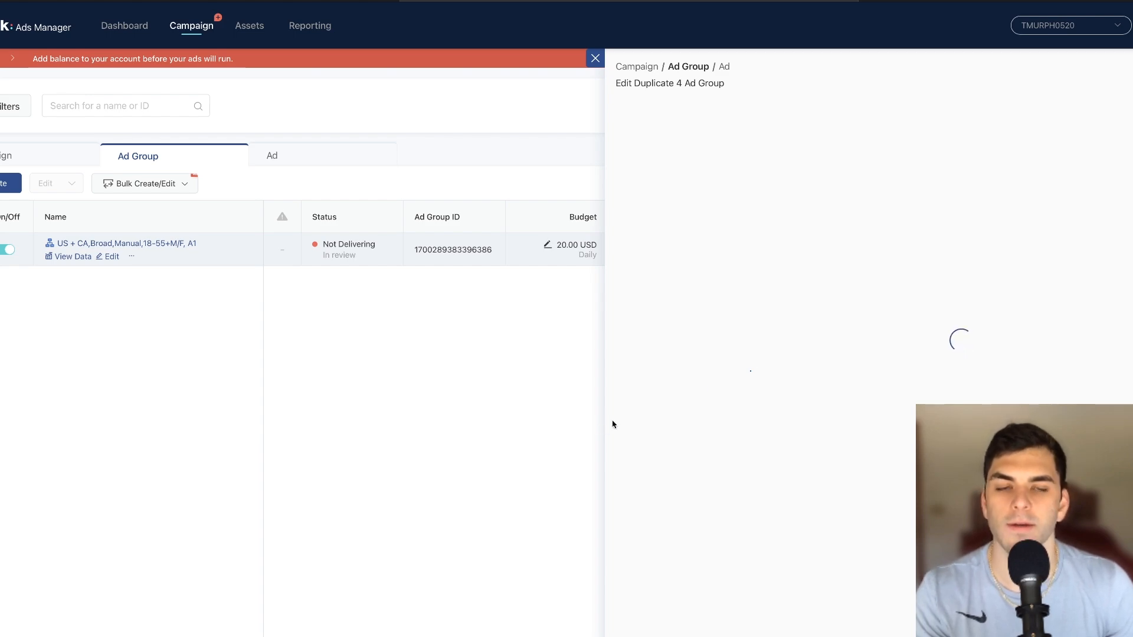
Rename the four ad group copies so they end in A2, A3, A4 and A5, keeping the "US + CA,Broad,Manual,18-55+M/F" prefix.
{"action": "left_click", "coordinate": [1009, 149]}
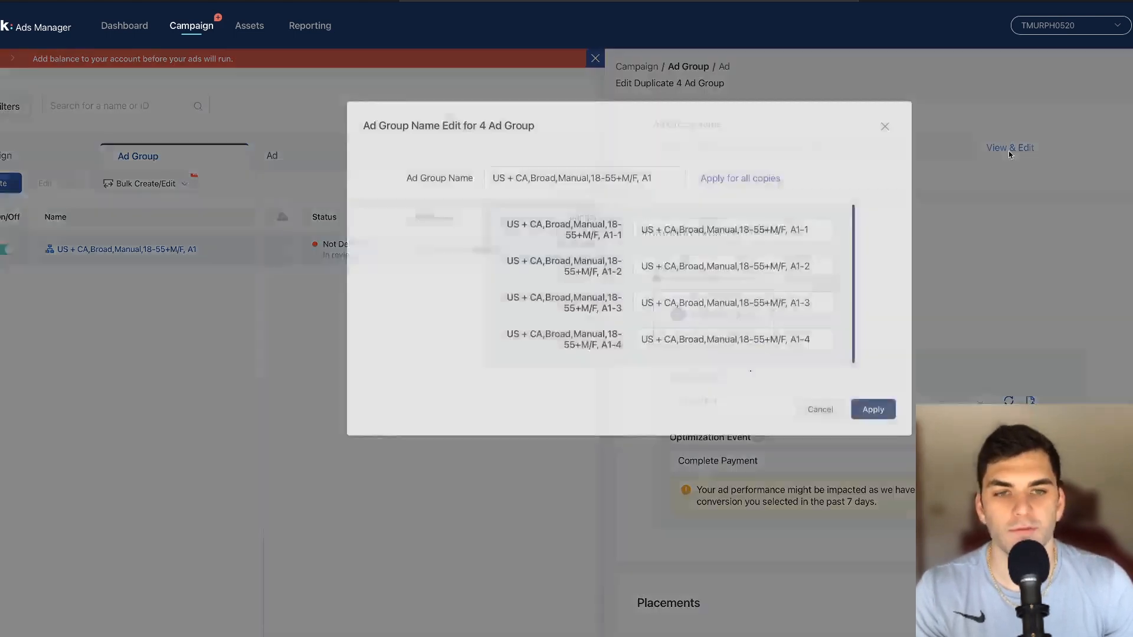
{"action": "left_click", "coordinate": [808, 233]}
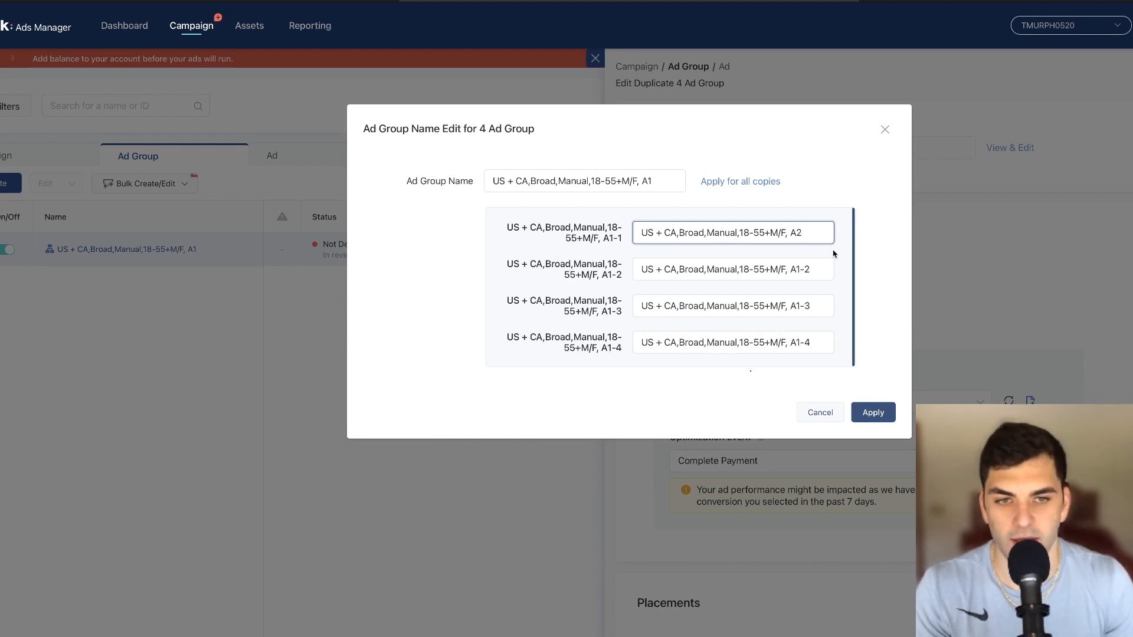
{"action": "left_click", "coordinate": [823, 266]}
{"action": "key", "text": "BackSpace"}
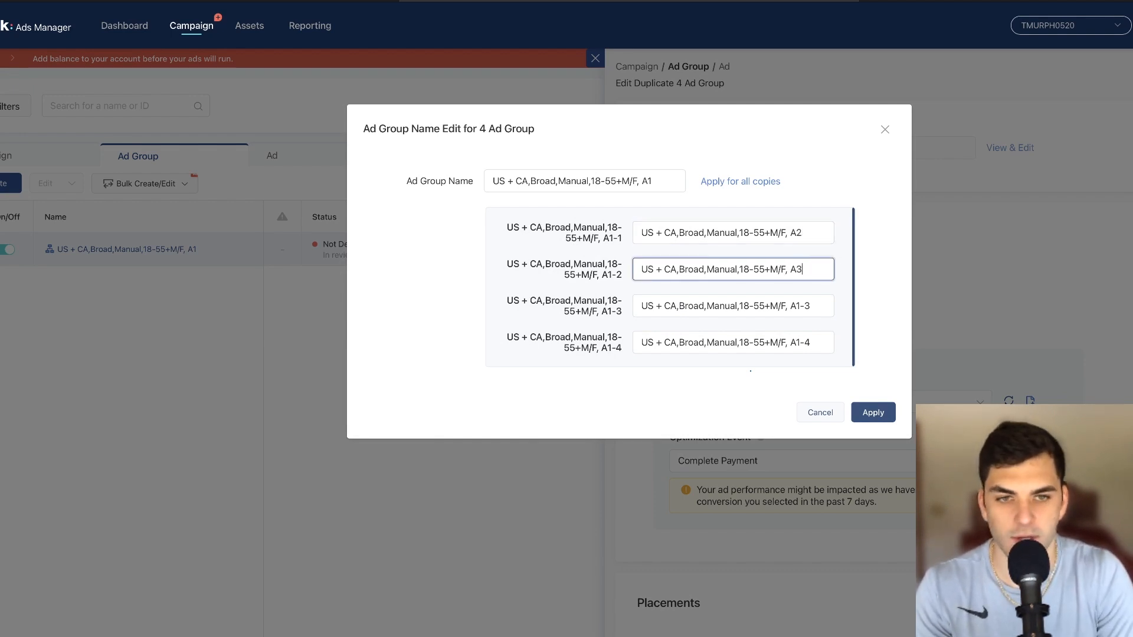
{"action": "left_click", "coordinate": [822, 304]}
{"action": "key", "text": "BackSpace"}
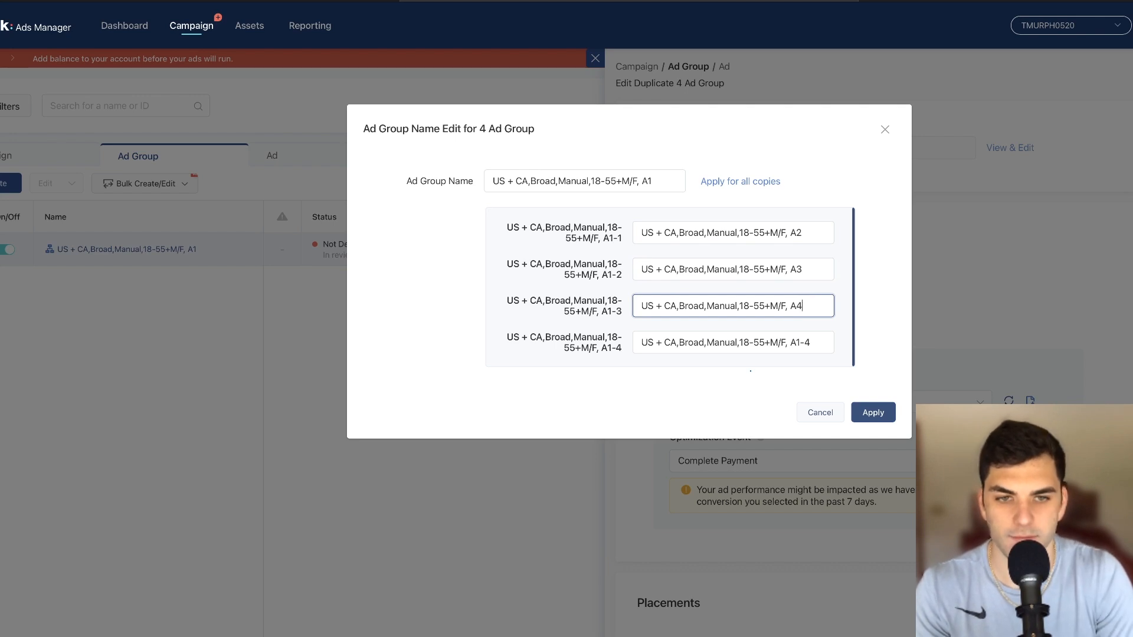
{"action": "left_click", "coordinate": [812, 345]}
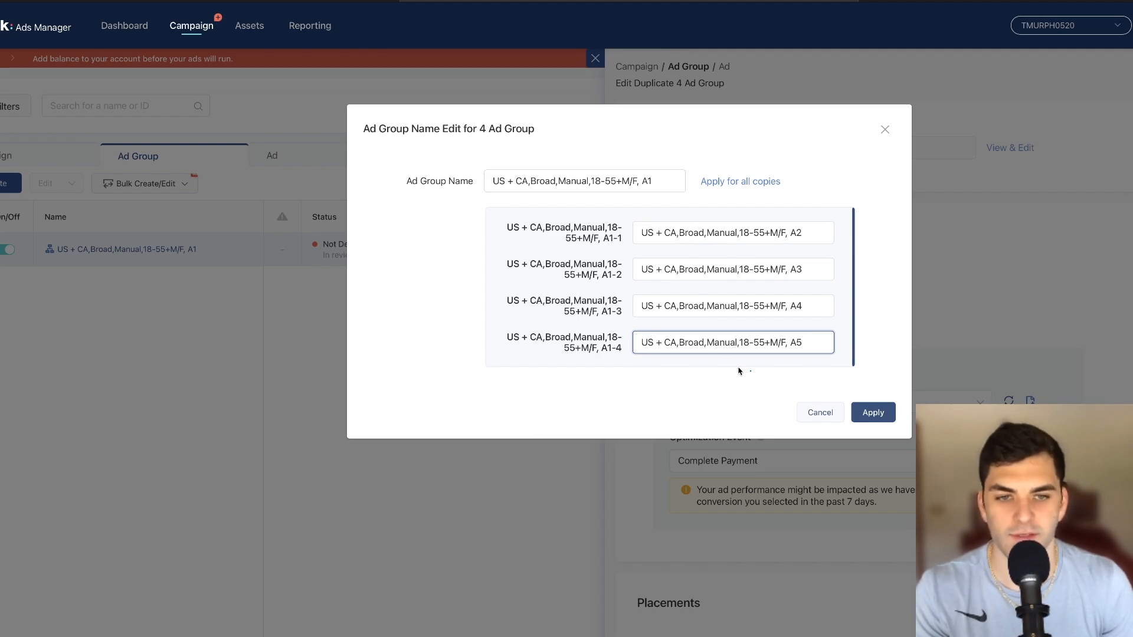
{"action": "left_click", "coordinate": [866, 411]}
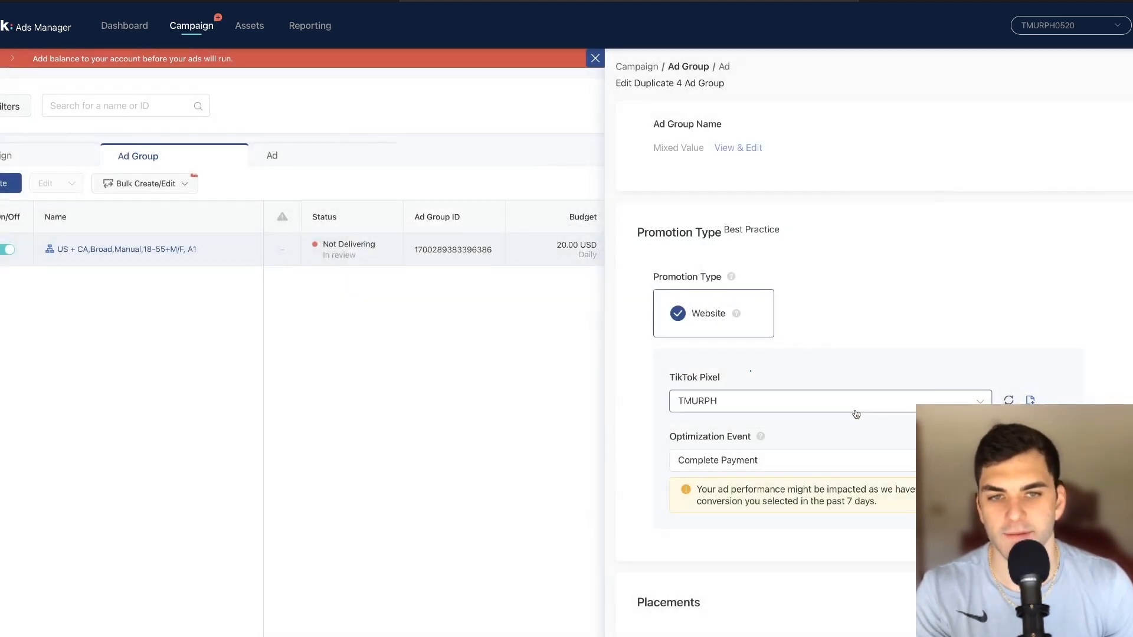
Keep the duplicated ad groups' settings, continue to their ad setup and look through the copied ad's details.
{"action": "scroll", "coordinate": [865, 411], "scroll_direction": "down", "scroll_amount": 15}
{"action": "scroll", "coordinate": [864, 411], "scroll_direction": "up", "scroll_amount": 1}
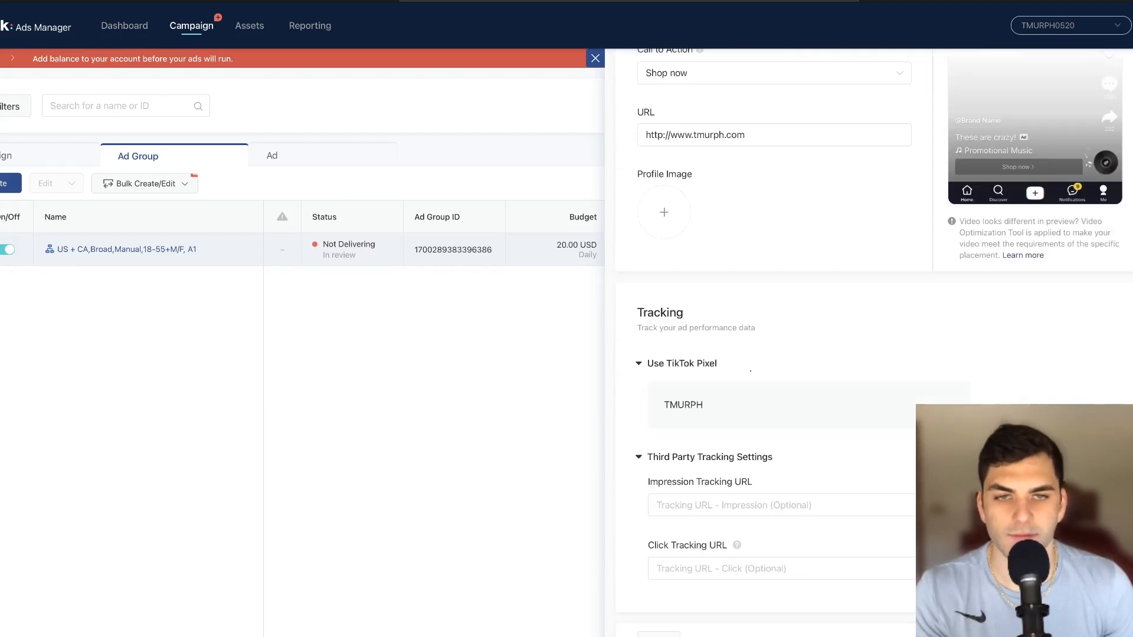
{"action": "scroll", "coordinate": [749, 370], "scroll_direction": "up", "scroll_amount": 10}
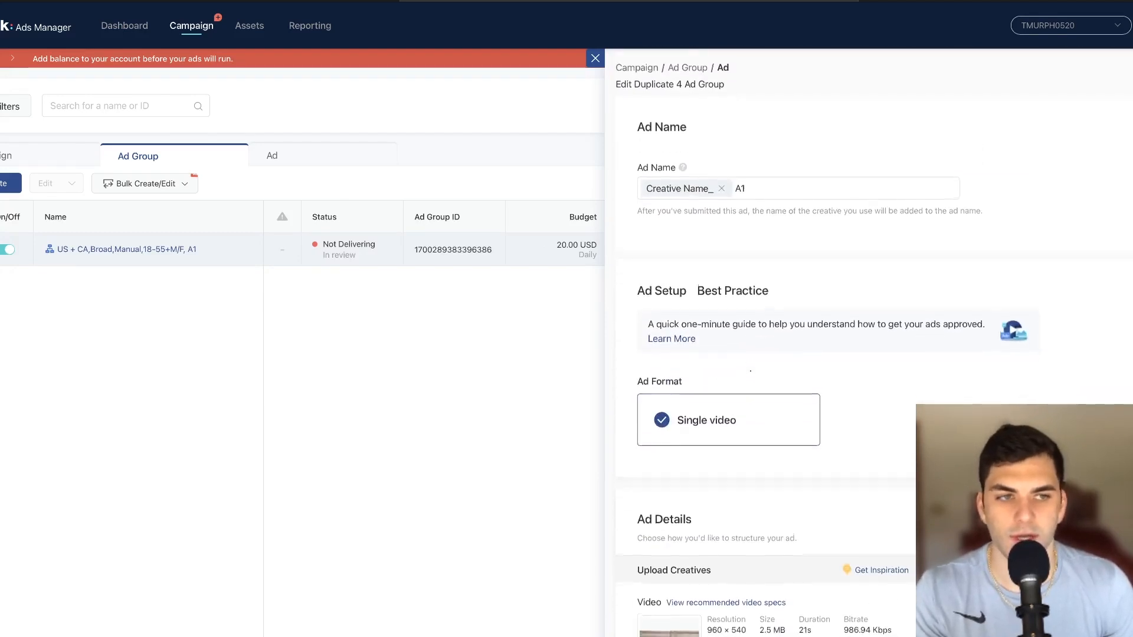
Check the copied ad's details, submit the four duplicated ad groups A2 to A5 and confirm their creation in "Brand Name - Testing".
{"action": "scroll", "coordinate": [885, 407], "scroll_direction": "down", "scroll_amount": 2}
{"action": "scroll", "coordinate": [884, 407], "scroll_direction": "up", "scroll_amount": 2}
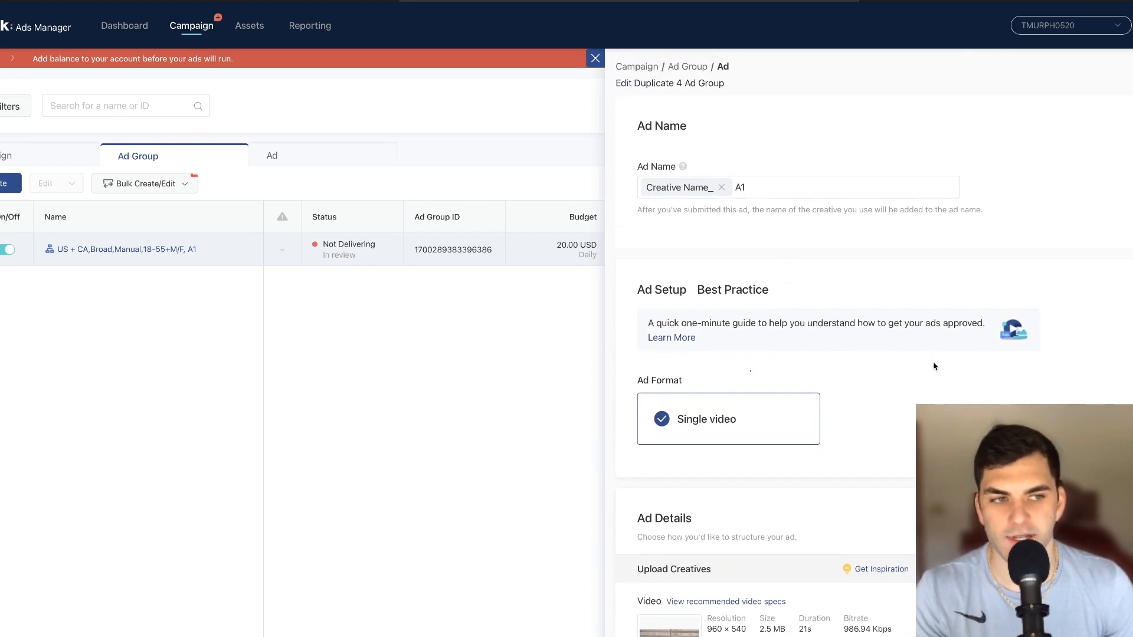
{"action": "scroll", "coordinate": [934, 367], "scroll_direction": "down", "scroll_amount": 10}
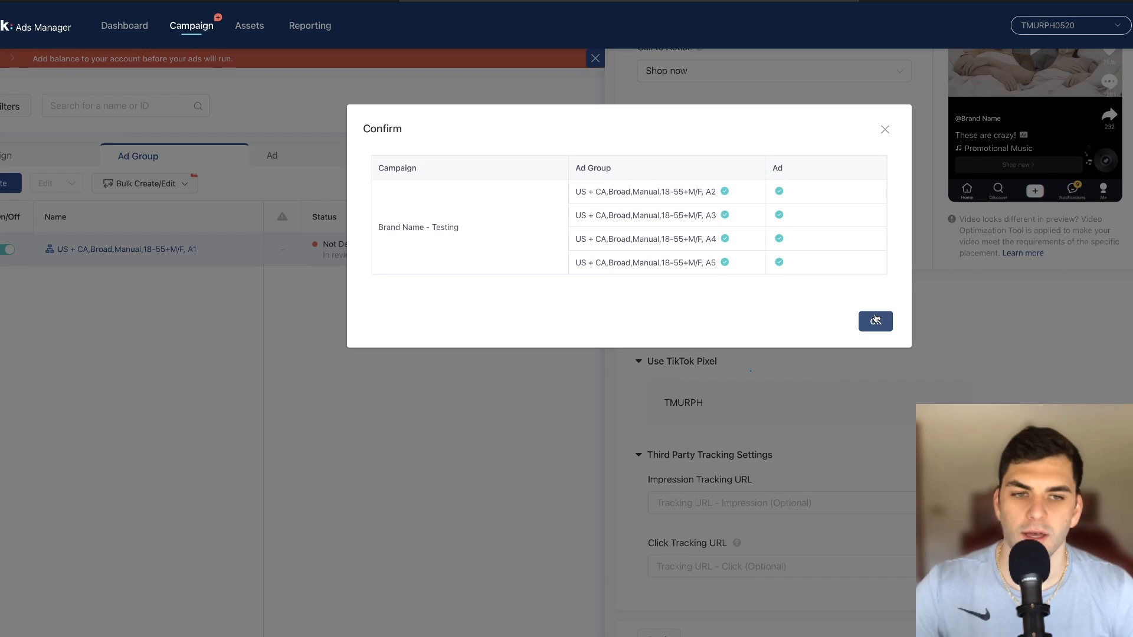
{"action": "left_click", "coordinate": [876, 320]}
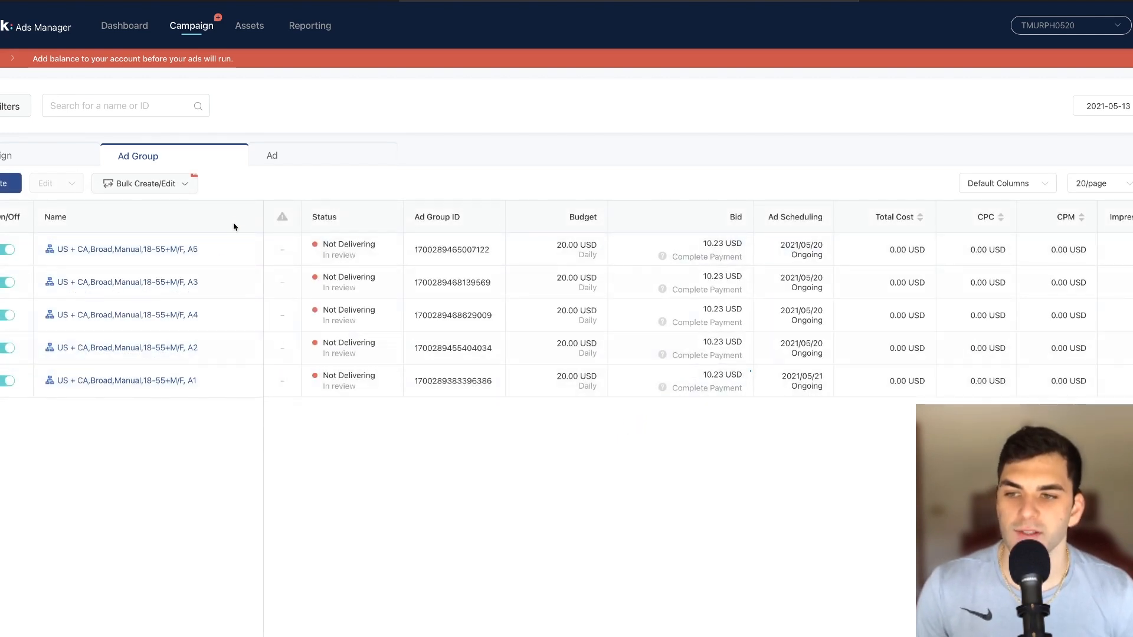
Open the ad inside ad group "US + CA,Broad,Manual,18-55+M/F, A5" for editing and rename it A5.
{"action": "left_click", "coordinate": [181, 245]}
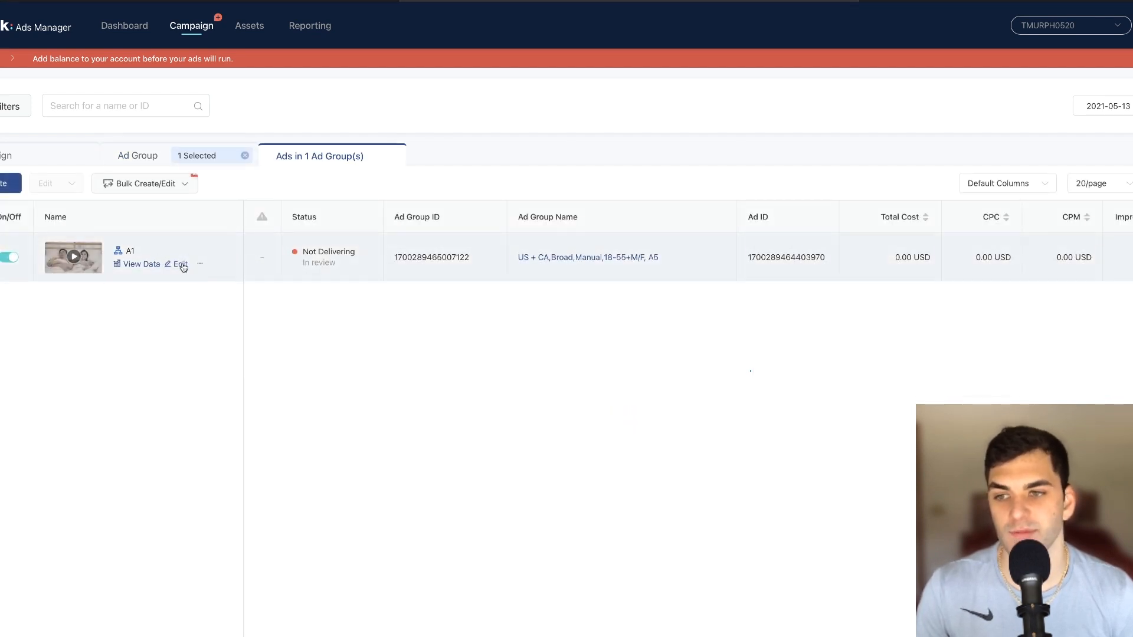
{"action": "left_click", "coordinate": [181, 264]}
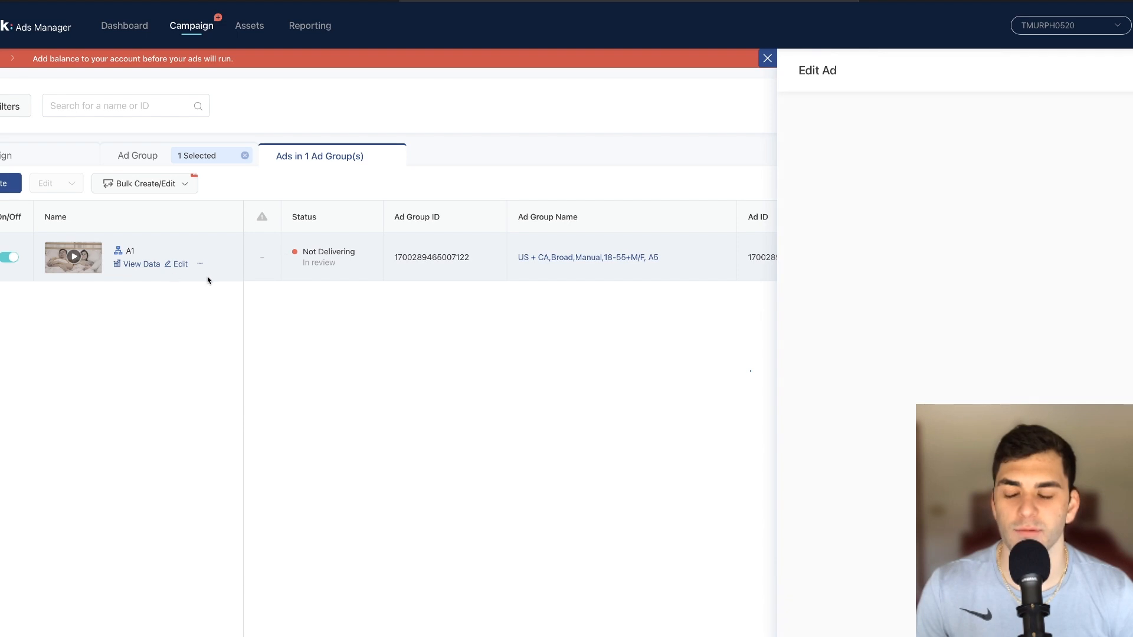
{"action": "left_click", "coordinate": [867, 186]}
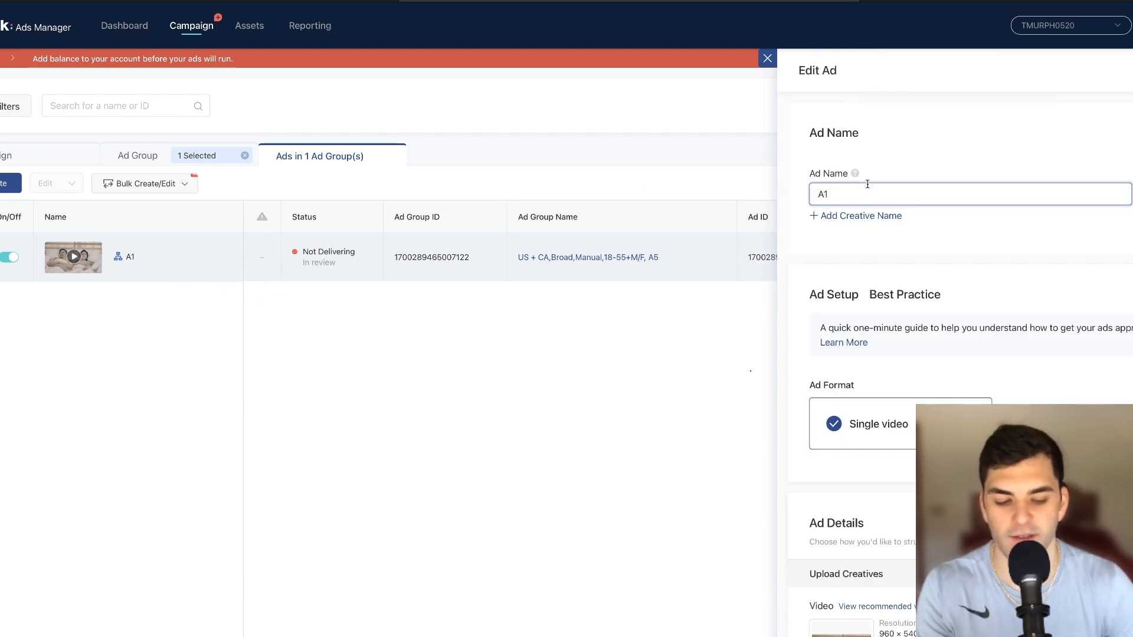
{"action": "key", "text": "BackSpace"}
{"action": "type", "text": "5"}
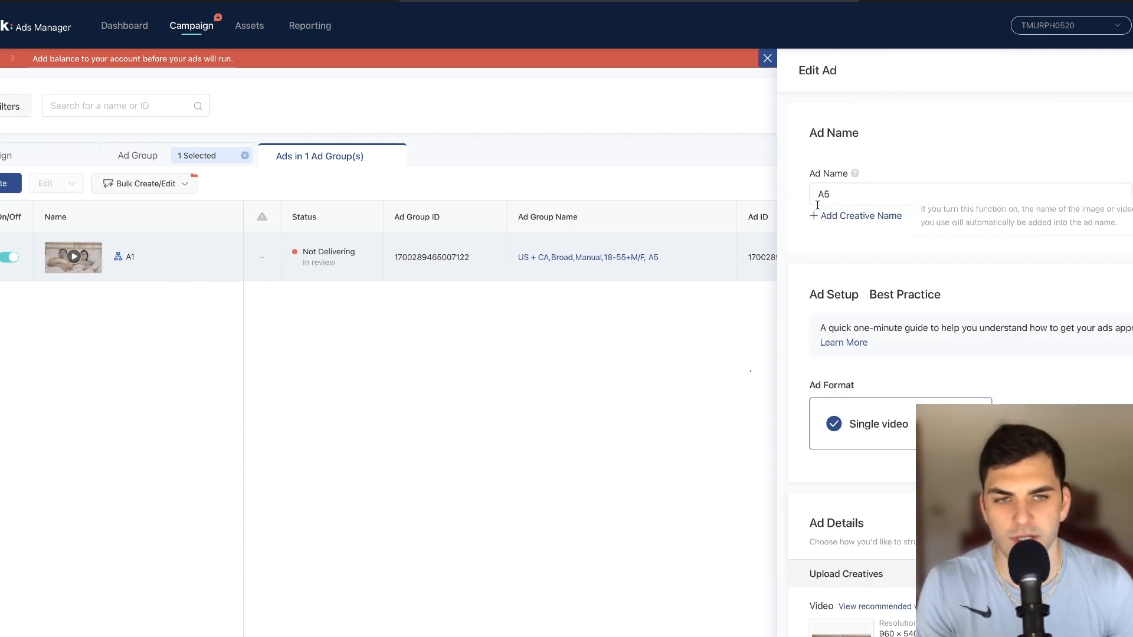
Open the update options for the video in the ad details of ad group A5.
{"action": "scroll", "coordinate": [855, 331], "scroll_direction": "down", "scroll_amount": 4}
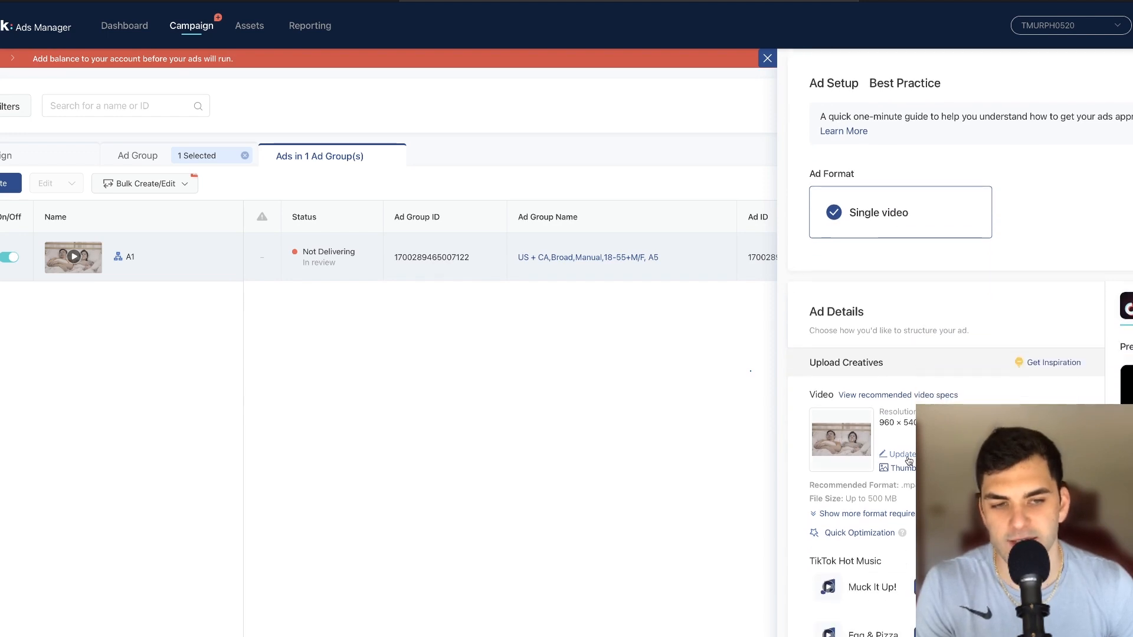
{"action": "left_click", "coordinate": [908, 456]}
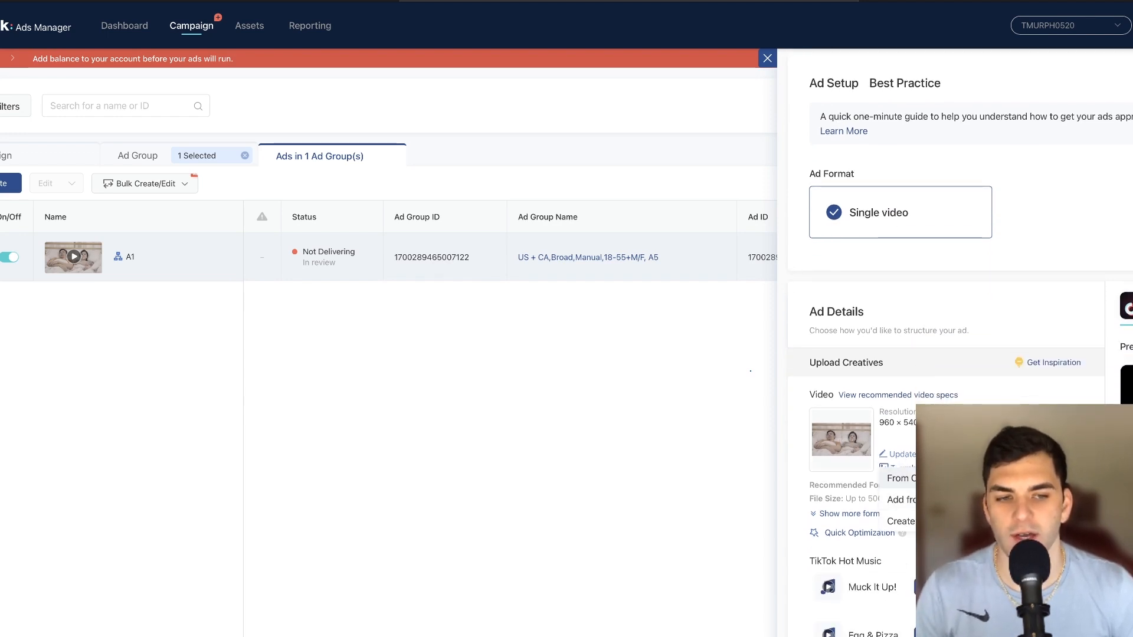
{"action": "scroll", "coordinate": [1069, 386], "scroll_direction": "down", "scroll_amount": 2}
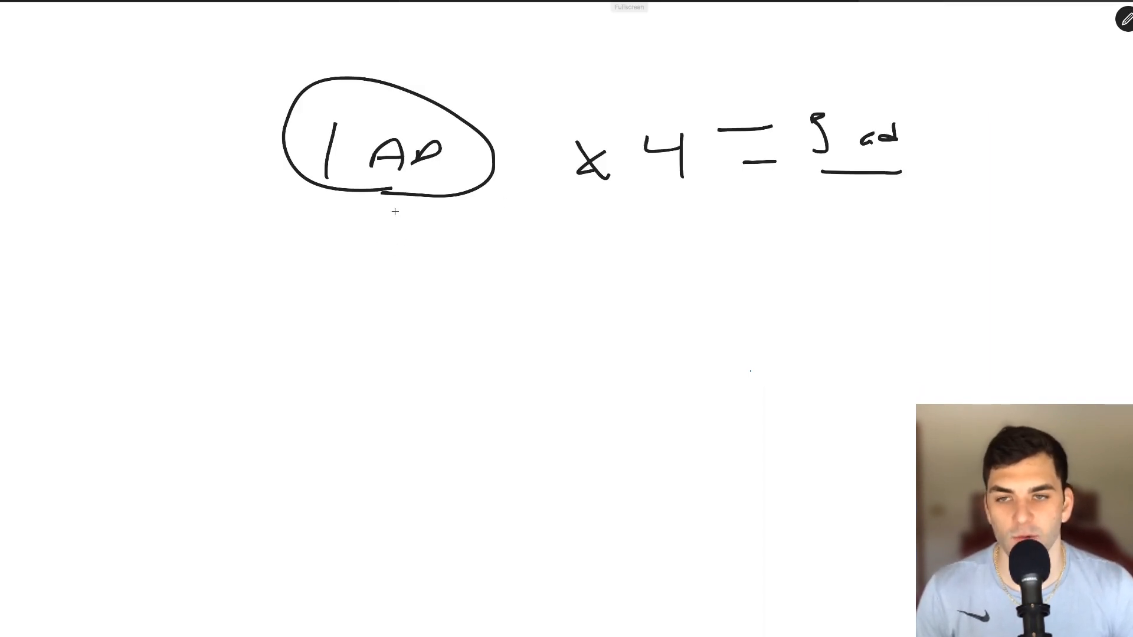
On the whiteboard, draw a curved arrow from the circled "1 AD" to a handwritten, underlined "1 → AD" below.
{"action": "mouse_move", "coordinate": [394, 222]}
{"action": "left_mouse_down"}
{"action": "mouse_move", "coordinate": [493, 286]}
{"action": "mouse_move", "coordinate": [496, 307]}
{"action": "left_mouse_up"}
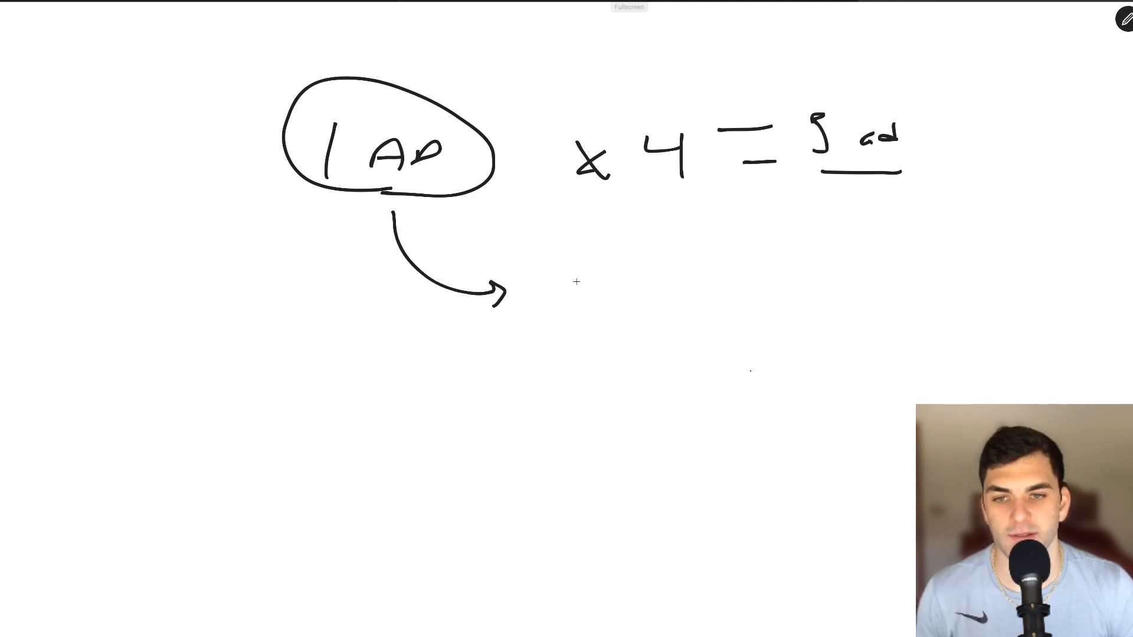
{"action": "left_click_drag", "start_coordinate": [574, 262], "coordinate": [591, 301]}
{"action": "mouse_move", "coordinate": [564, 301]}
{"action": "left_mouse_down"}
{"action": "mouse_move", "coordinate": [694, 282]}
{"action": "mouse_move", "coordinate": [735, 295]}
{"action": "mouse_move", "coordinate": [745, 284]}
{"action": "mouse_move", "coordinate": [745, 295]}
{"action": "left_mouse_up"}
{"action": "left_click_drag", "start_coordinate": [552, 322], "coordinate": [828, 326]}
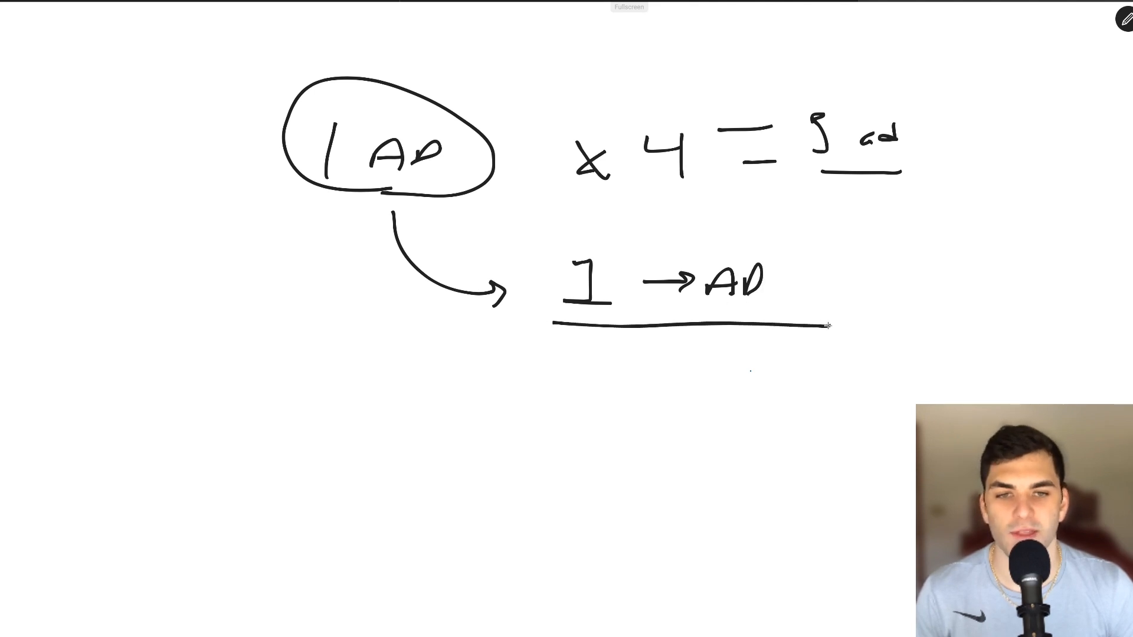